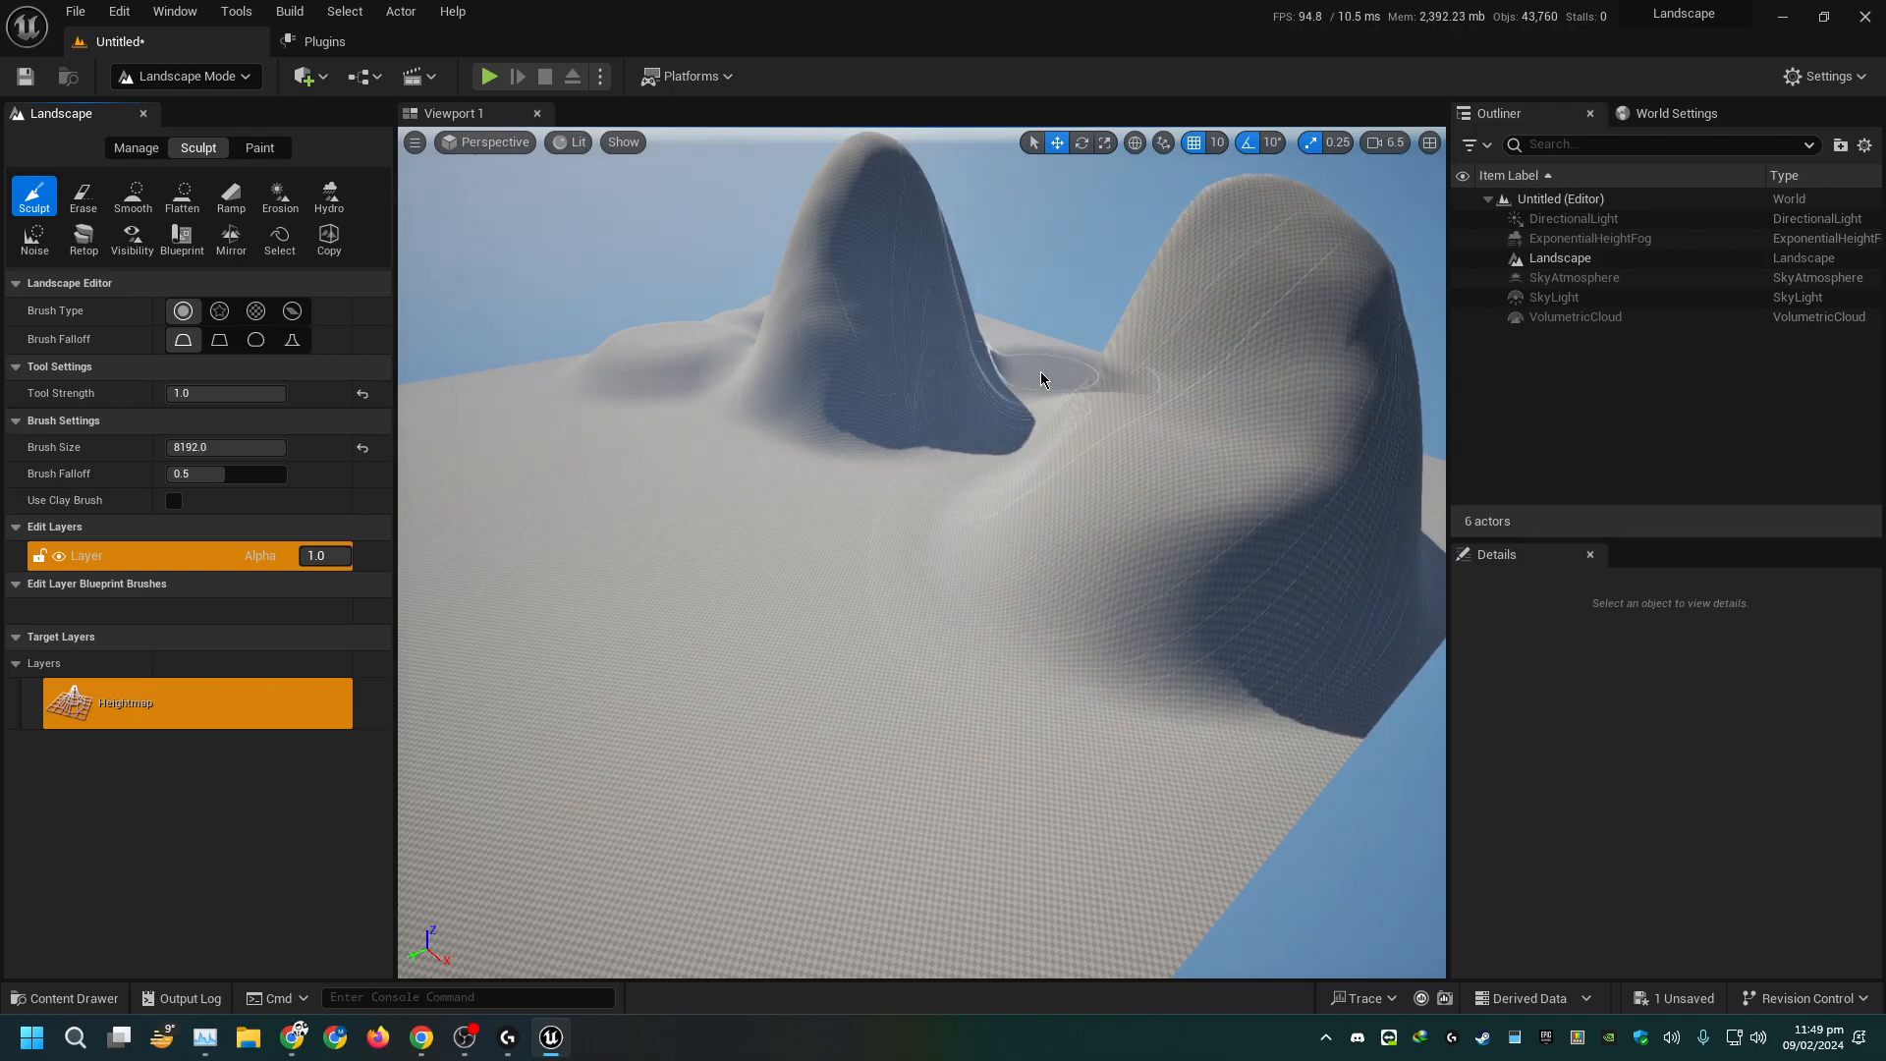
Switch to Selection mode, select the sculpted landscape, and locate its Landscape Material property
mouse_move(988, 344)
right_mouse_down()
mouse_move(987, 412)
mouse_move(1100, 334)
mouse_move(1061, 413)
right_mouse_up()
key("shift+1")
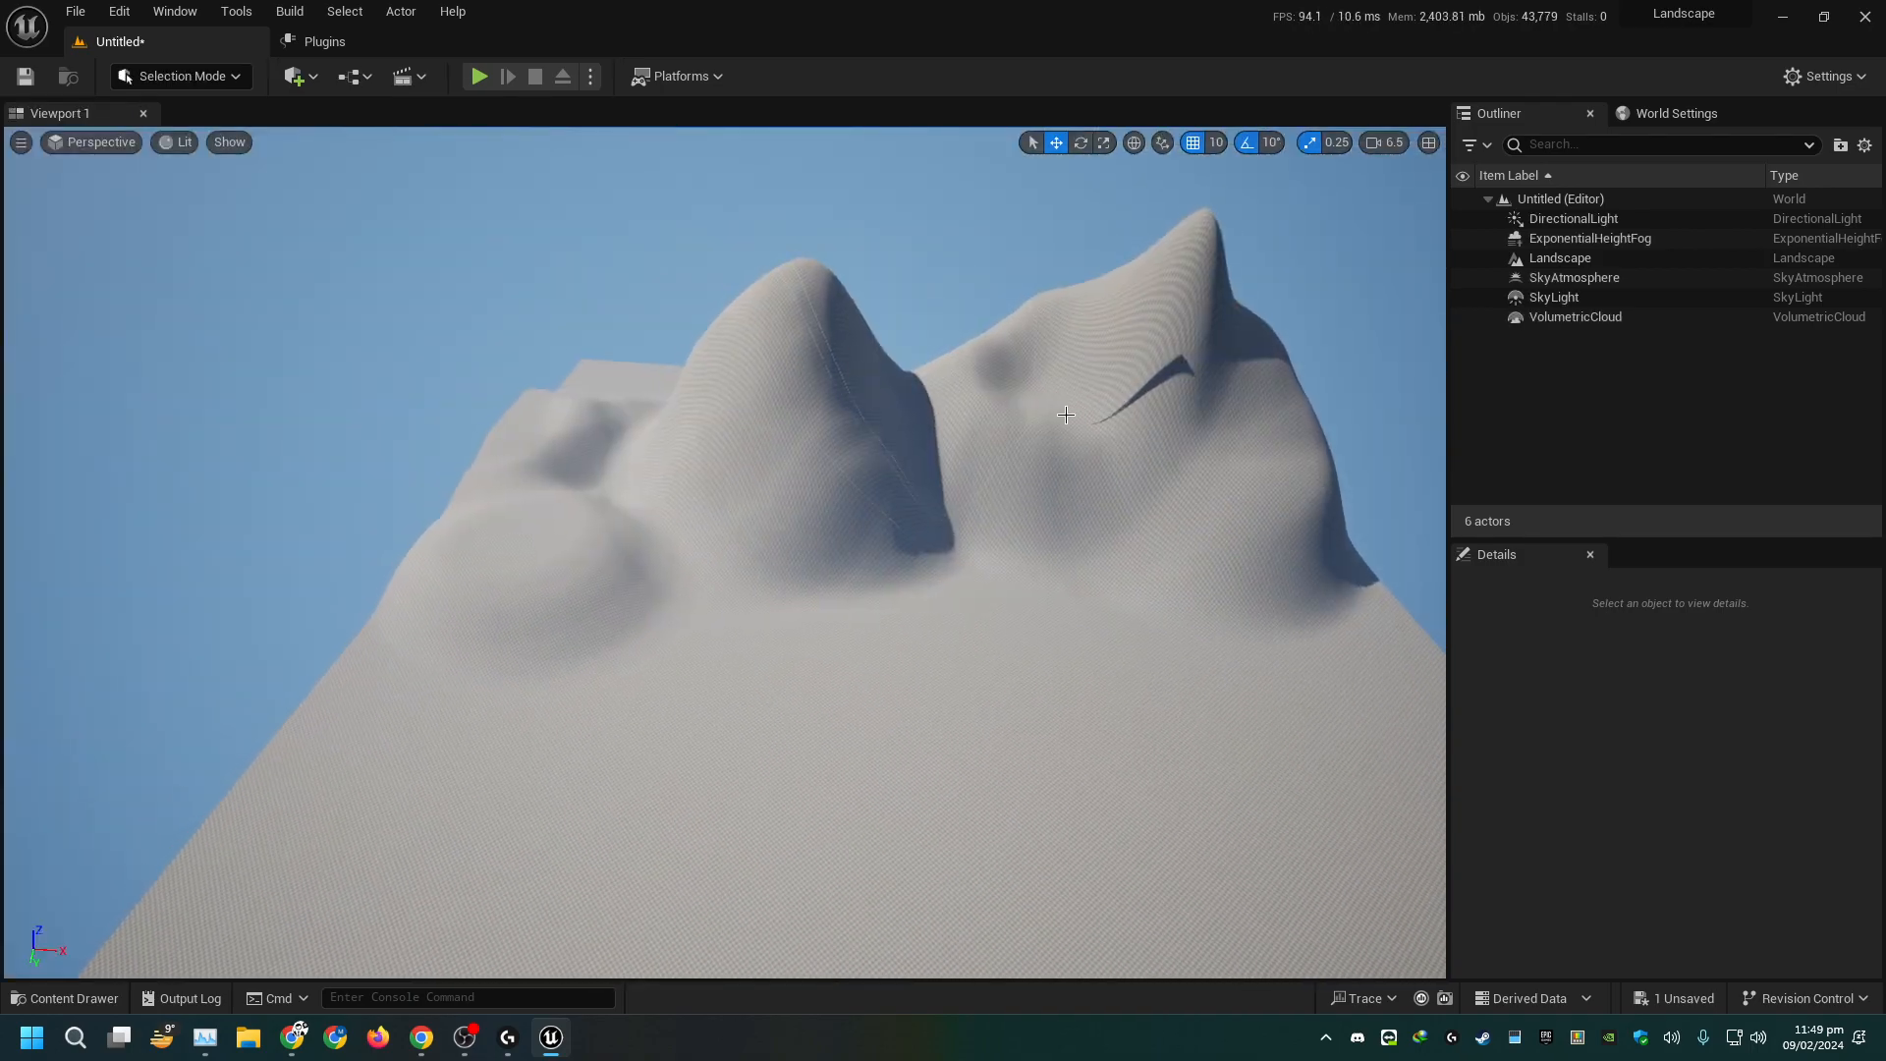
left_click(1071, 603)
scroll(1631, 879, "down", 6)
scroll(1660, 890, "down", 1)
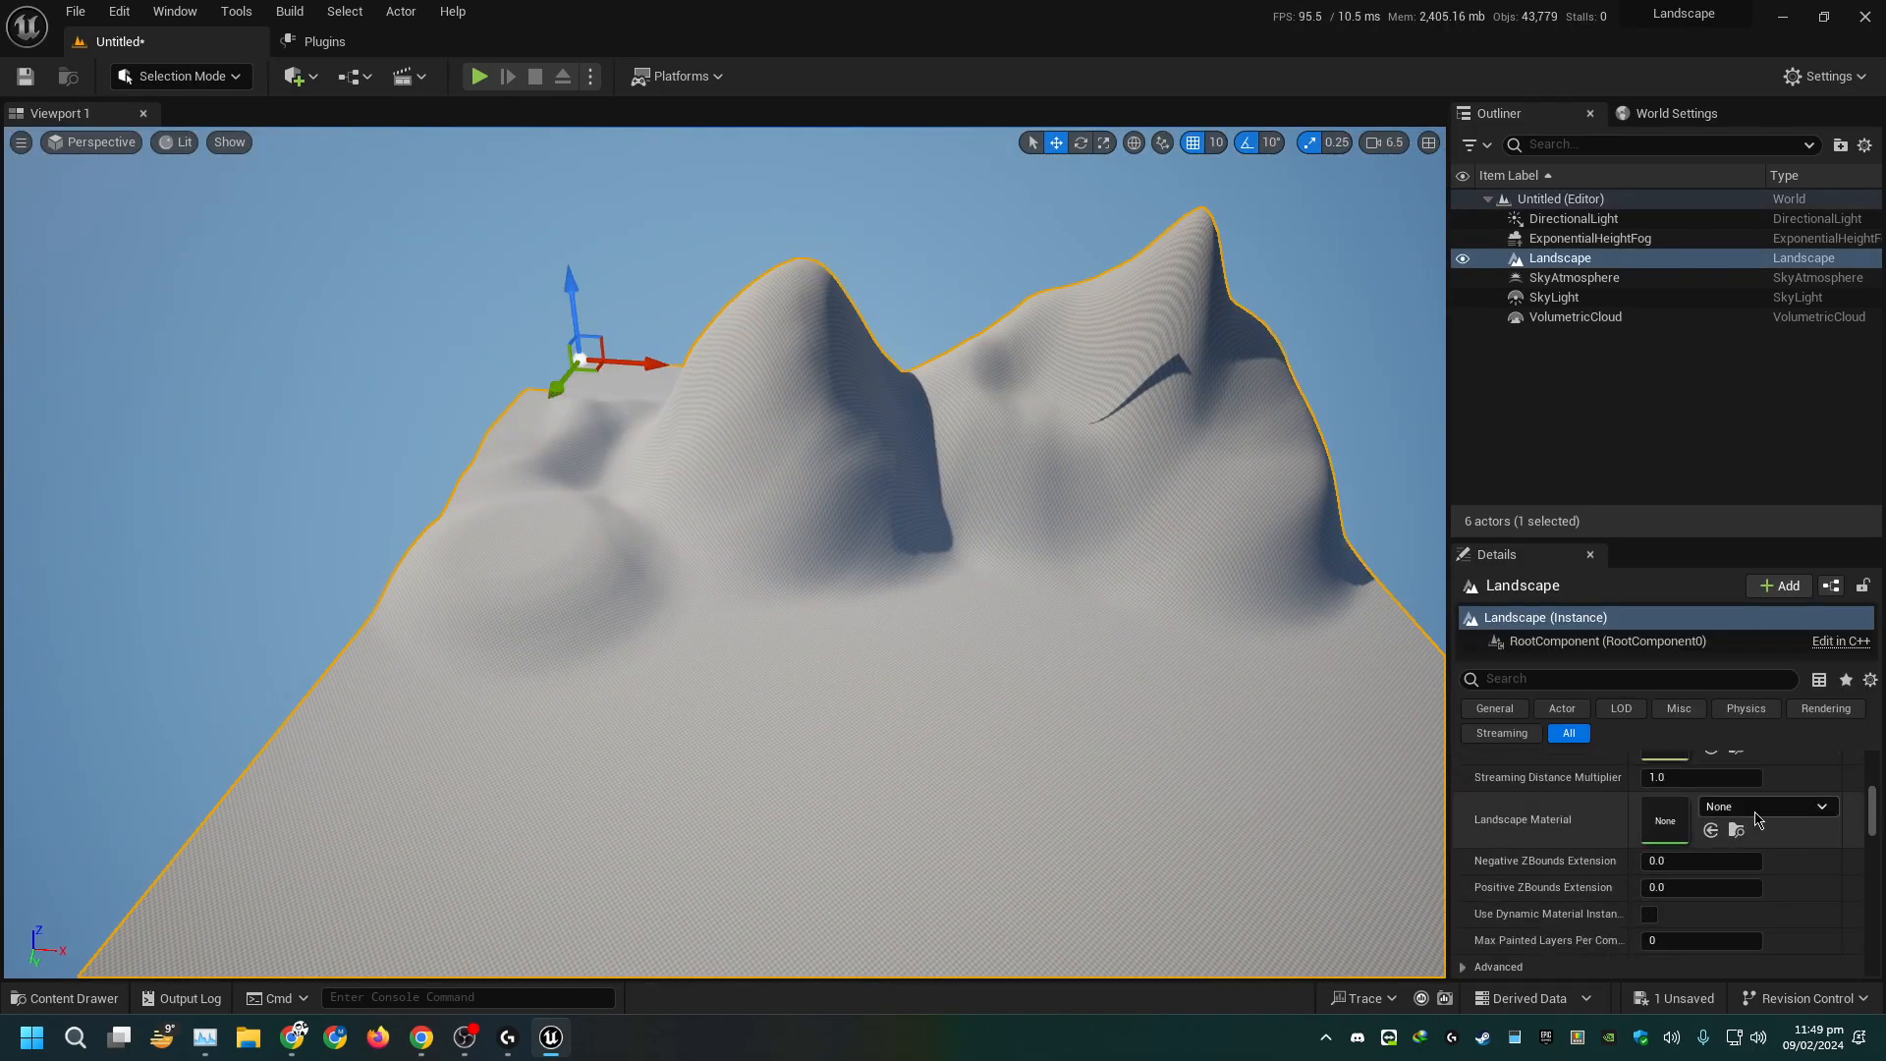
Assign the Landscape_Inst material instance from the Content folder as the landscape's material
left_click(1729, 806)
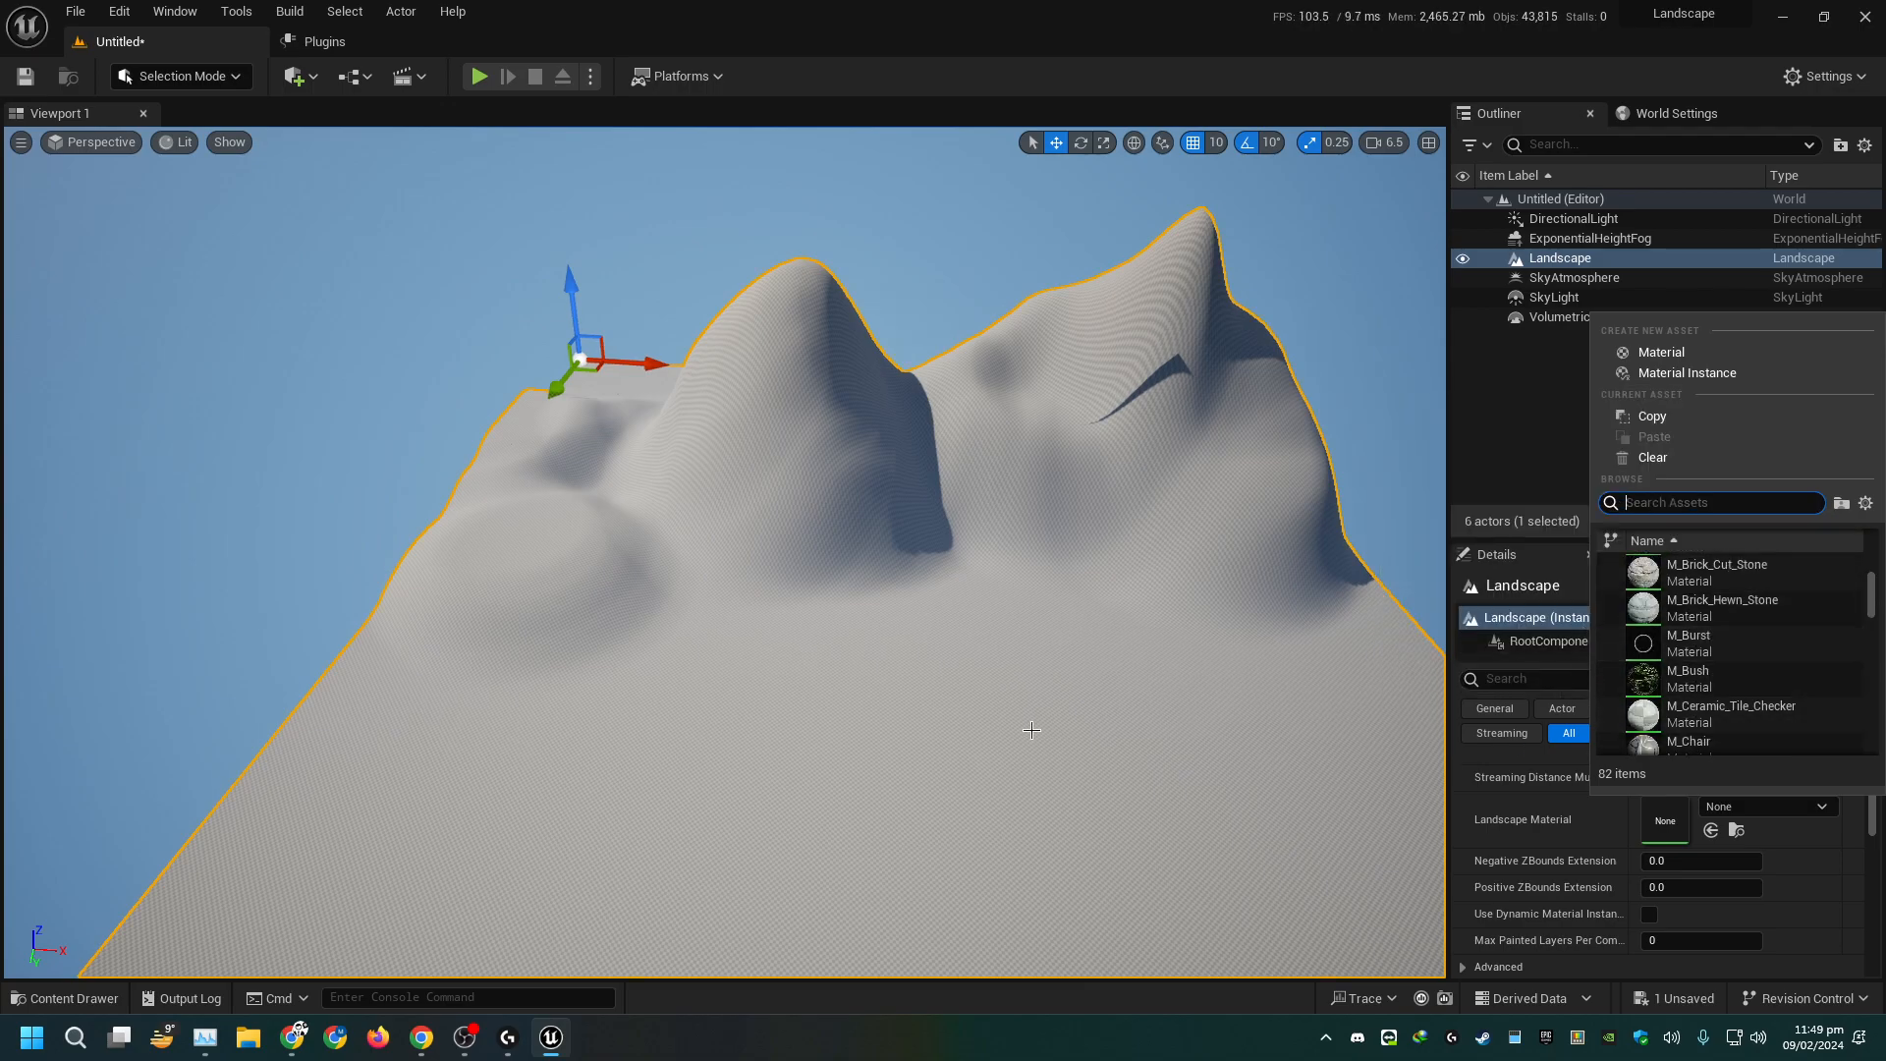
key("ctrl+space")
left_click(205, 665)
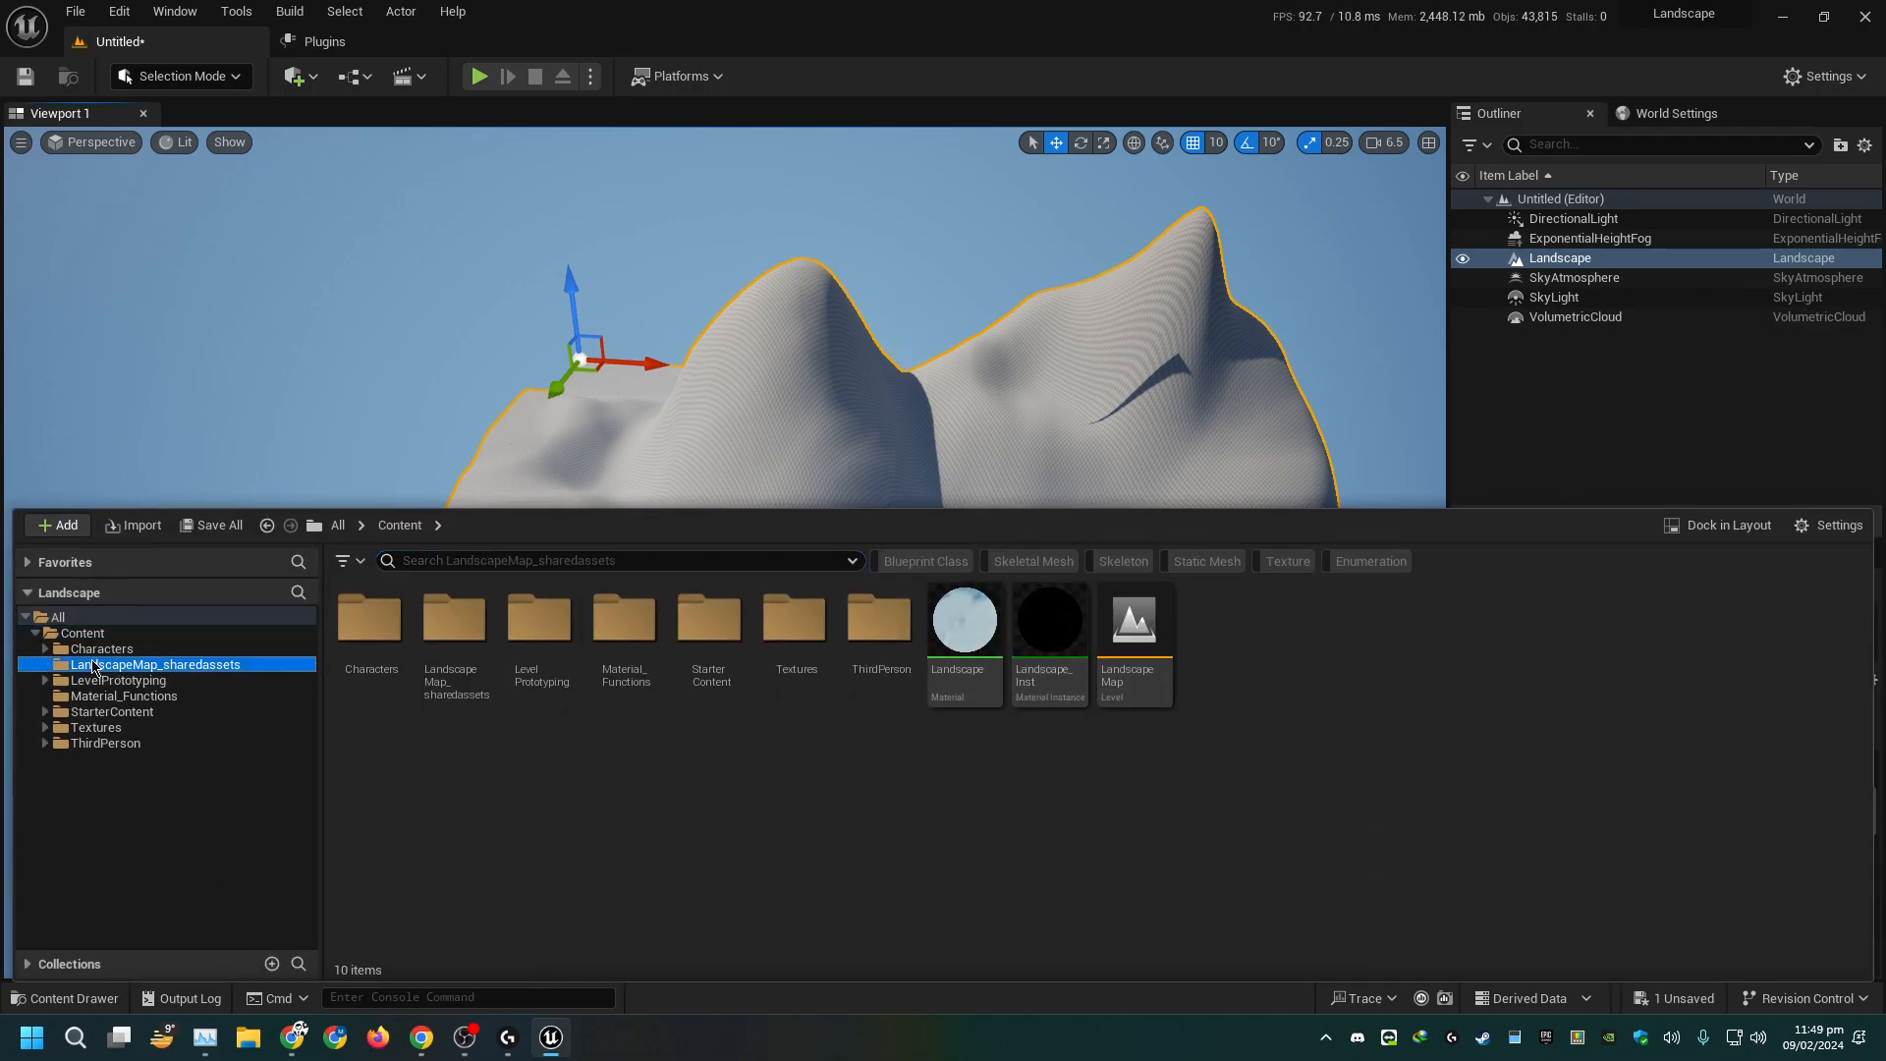
left_click(142, 649)
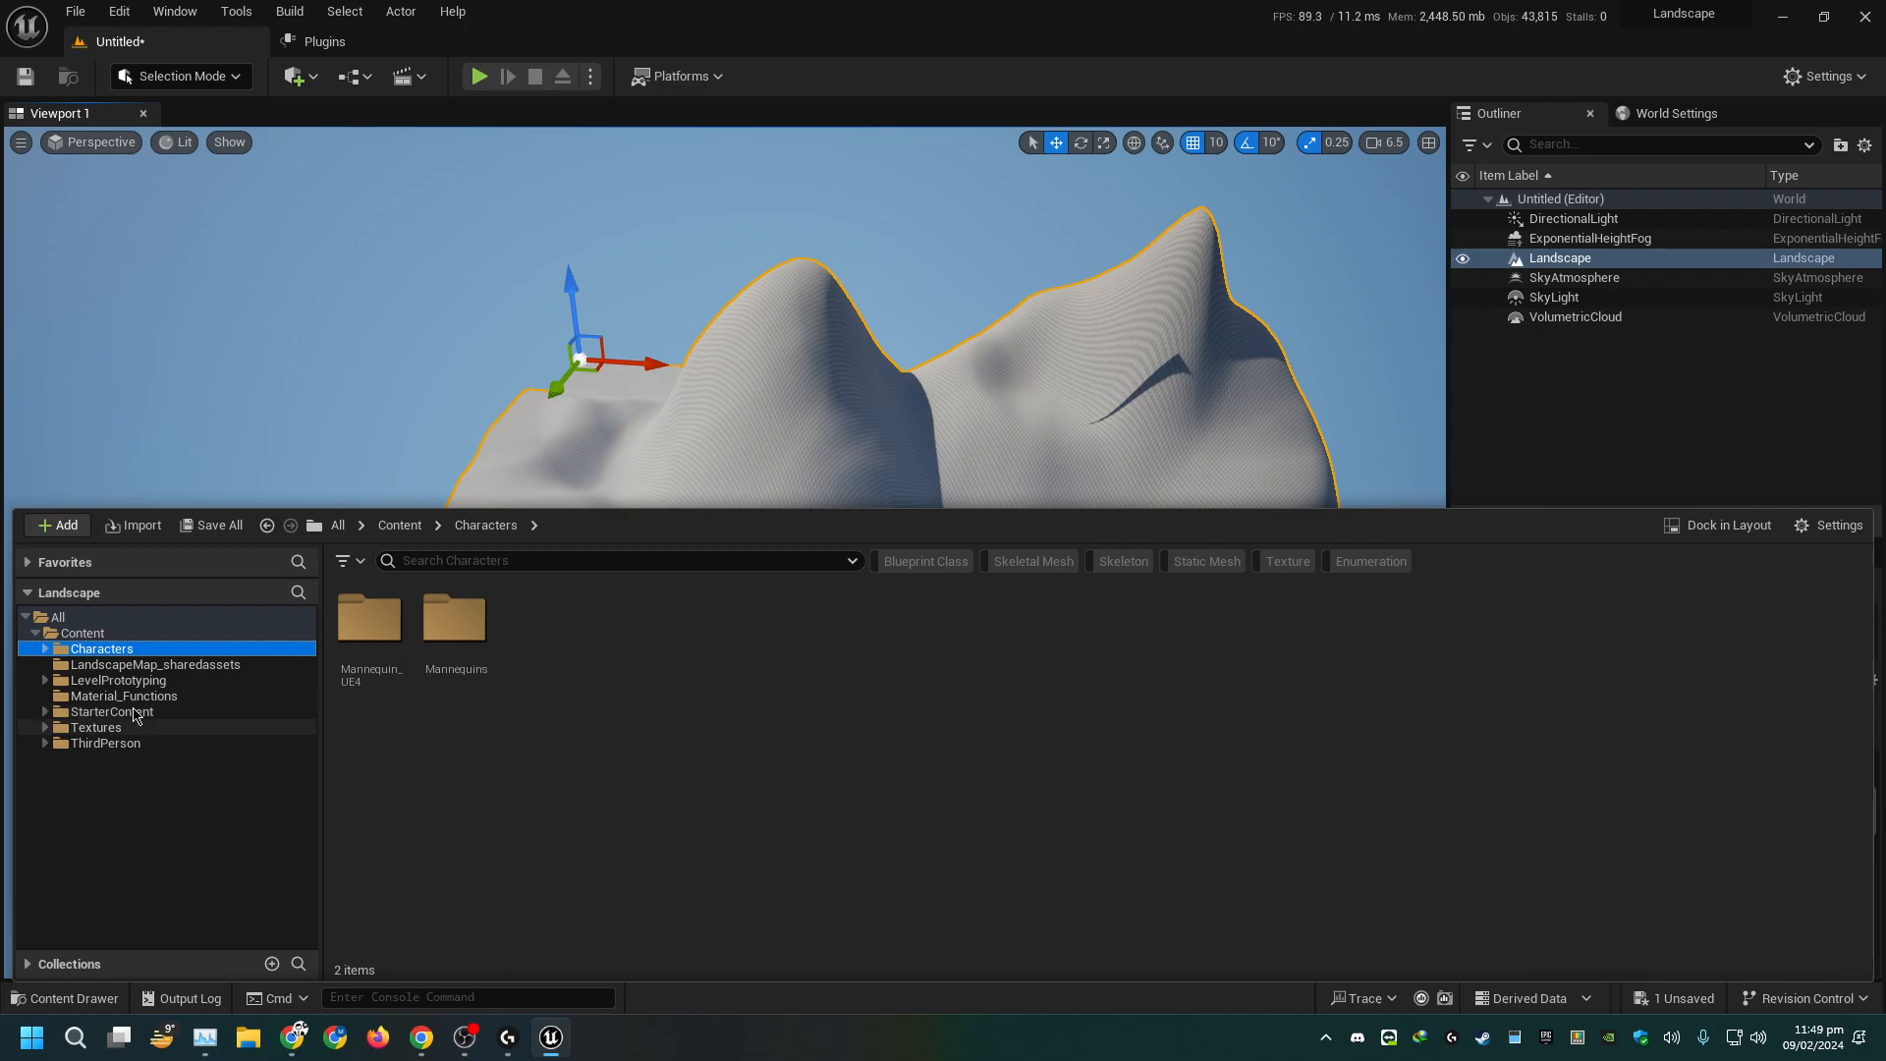
left_click(82, 632)
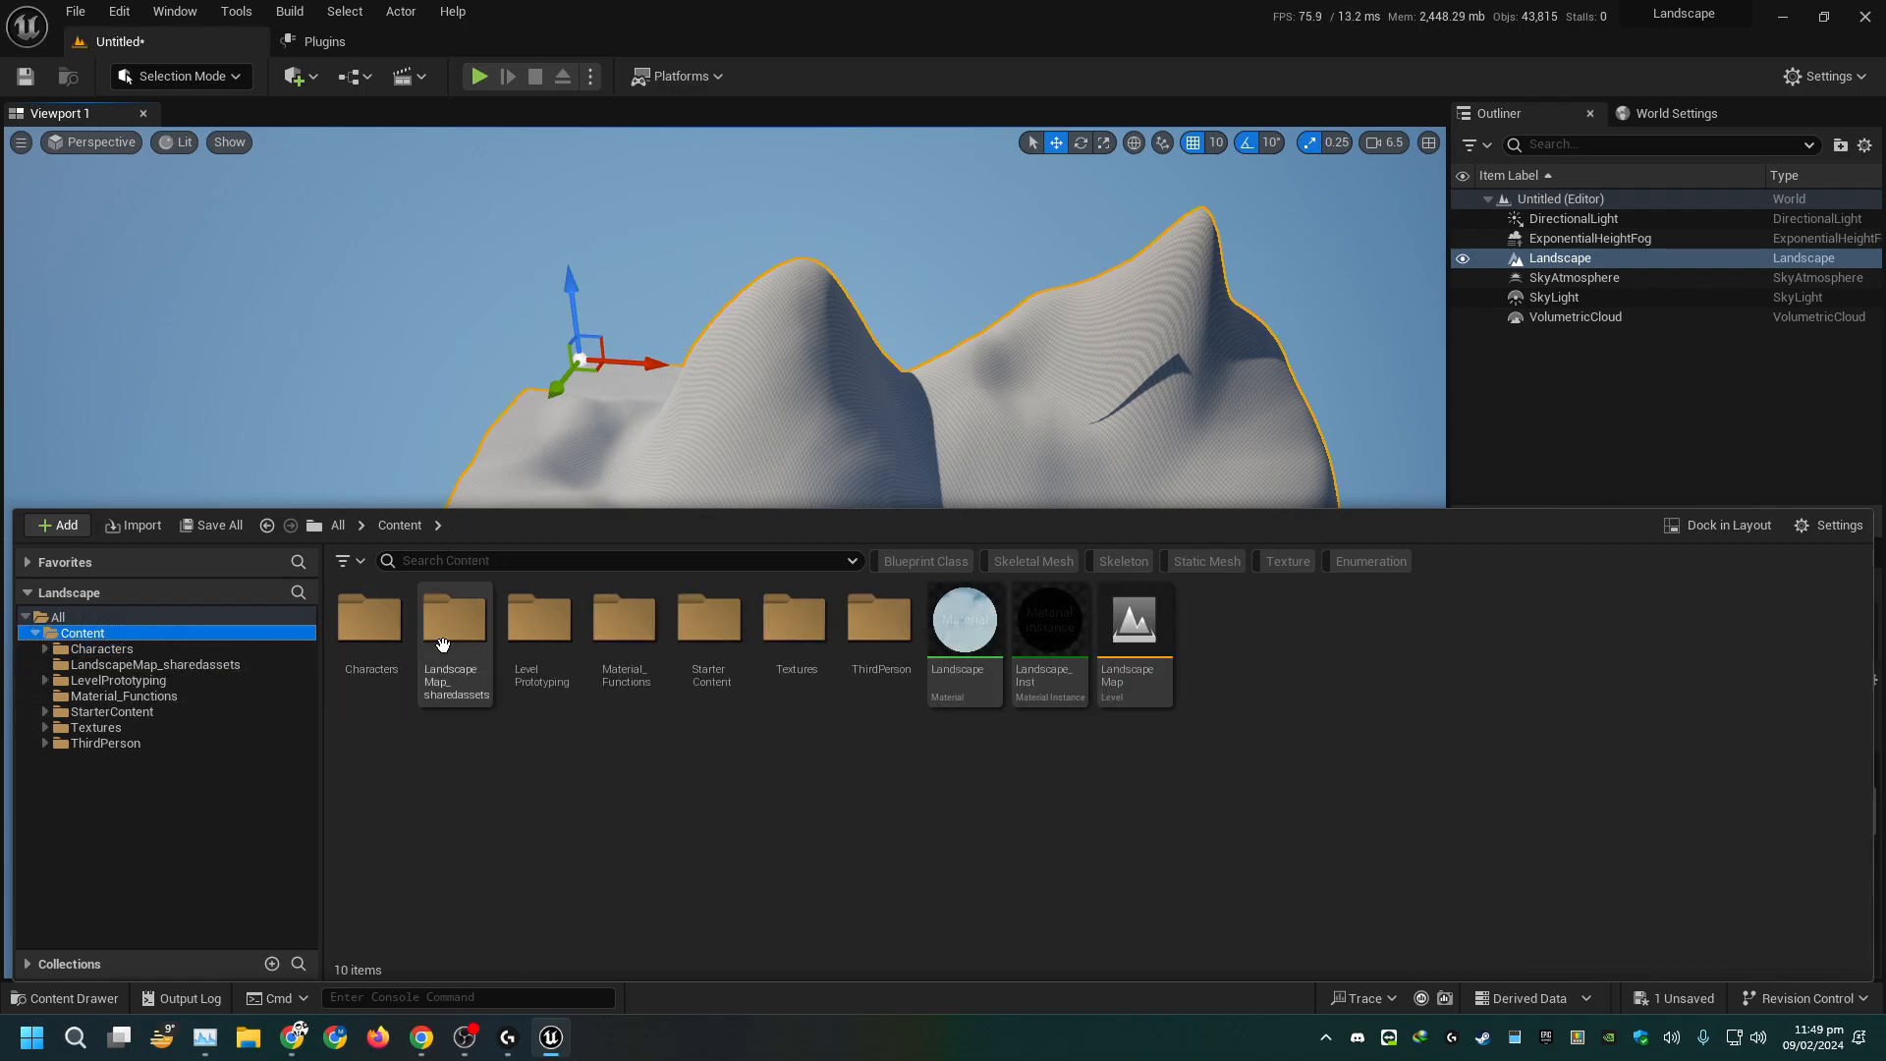
left_click_drag(1049, 653, 1053, 429)
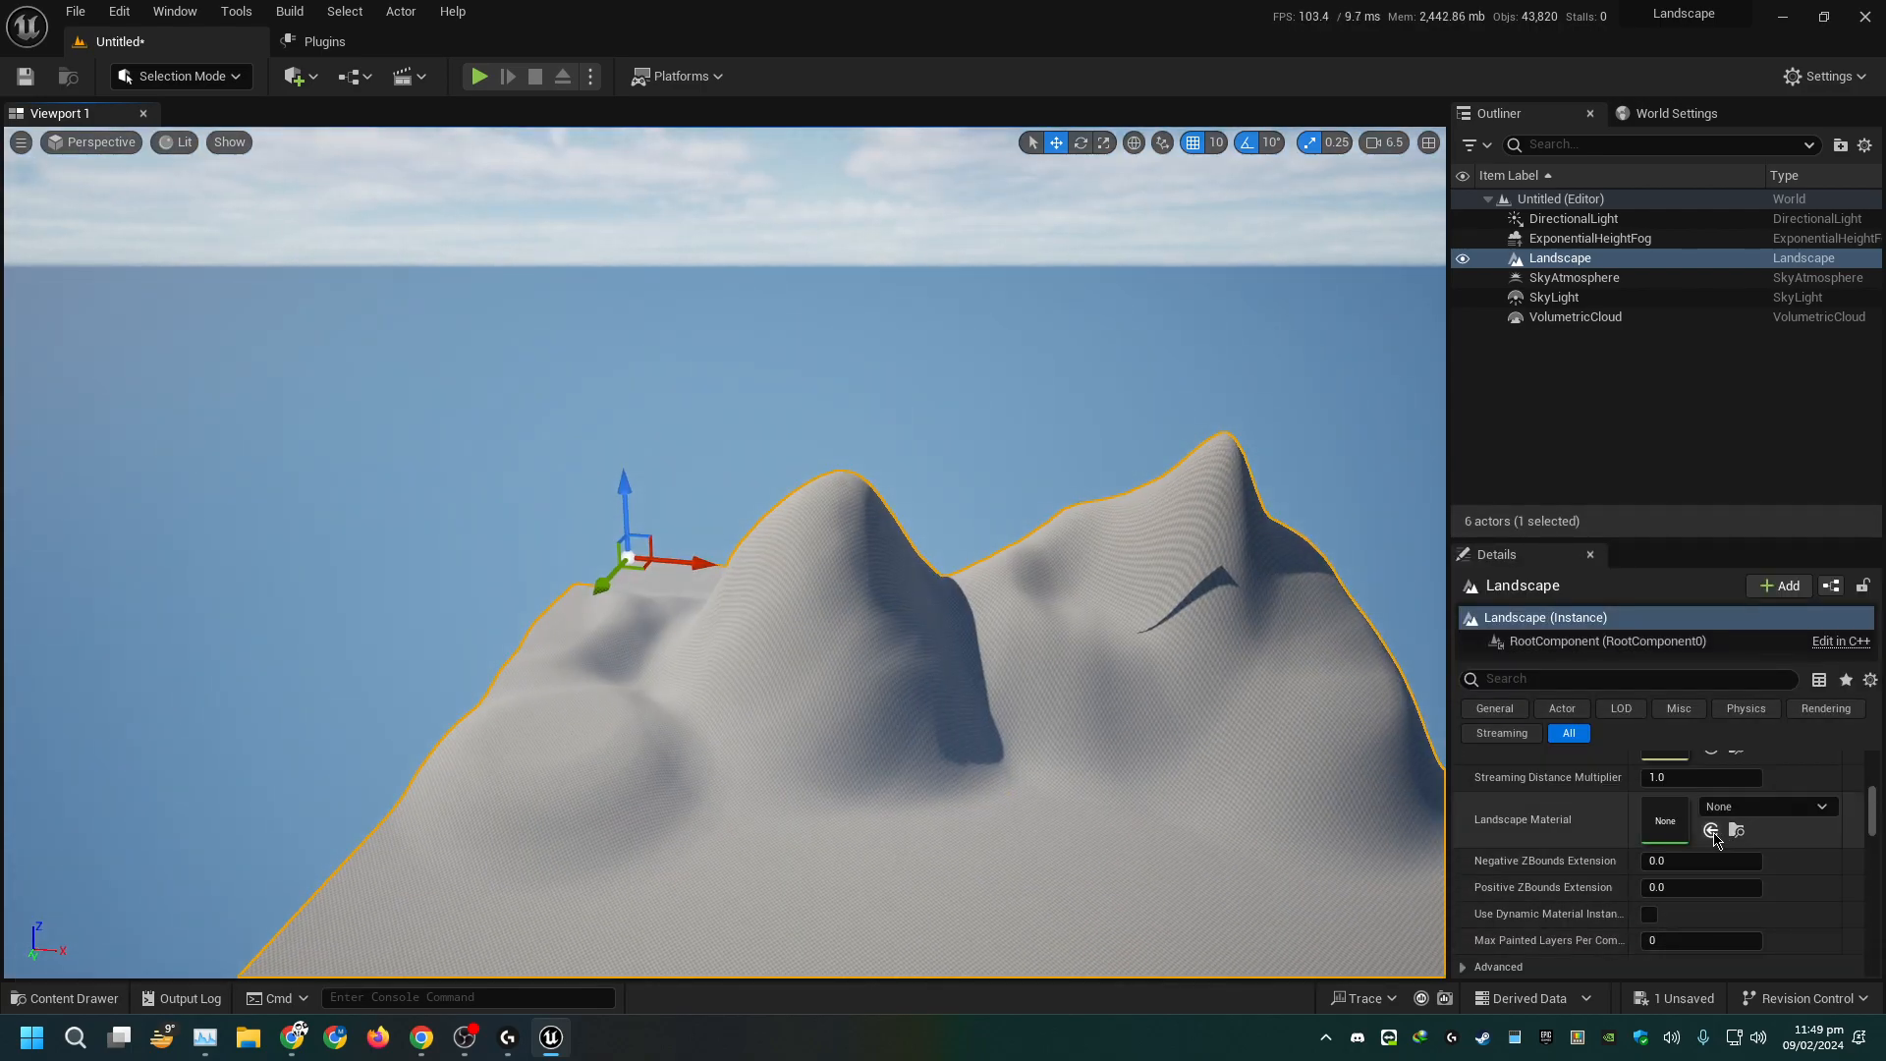
left_click(1710, 829)
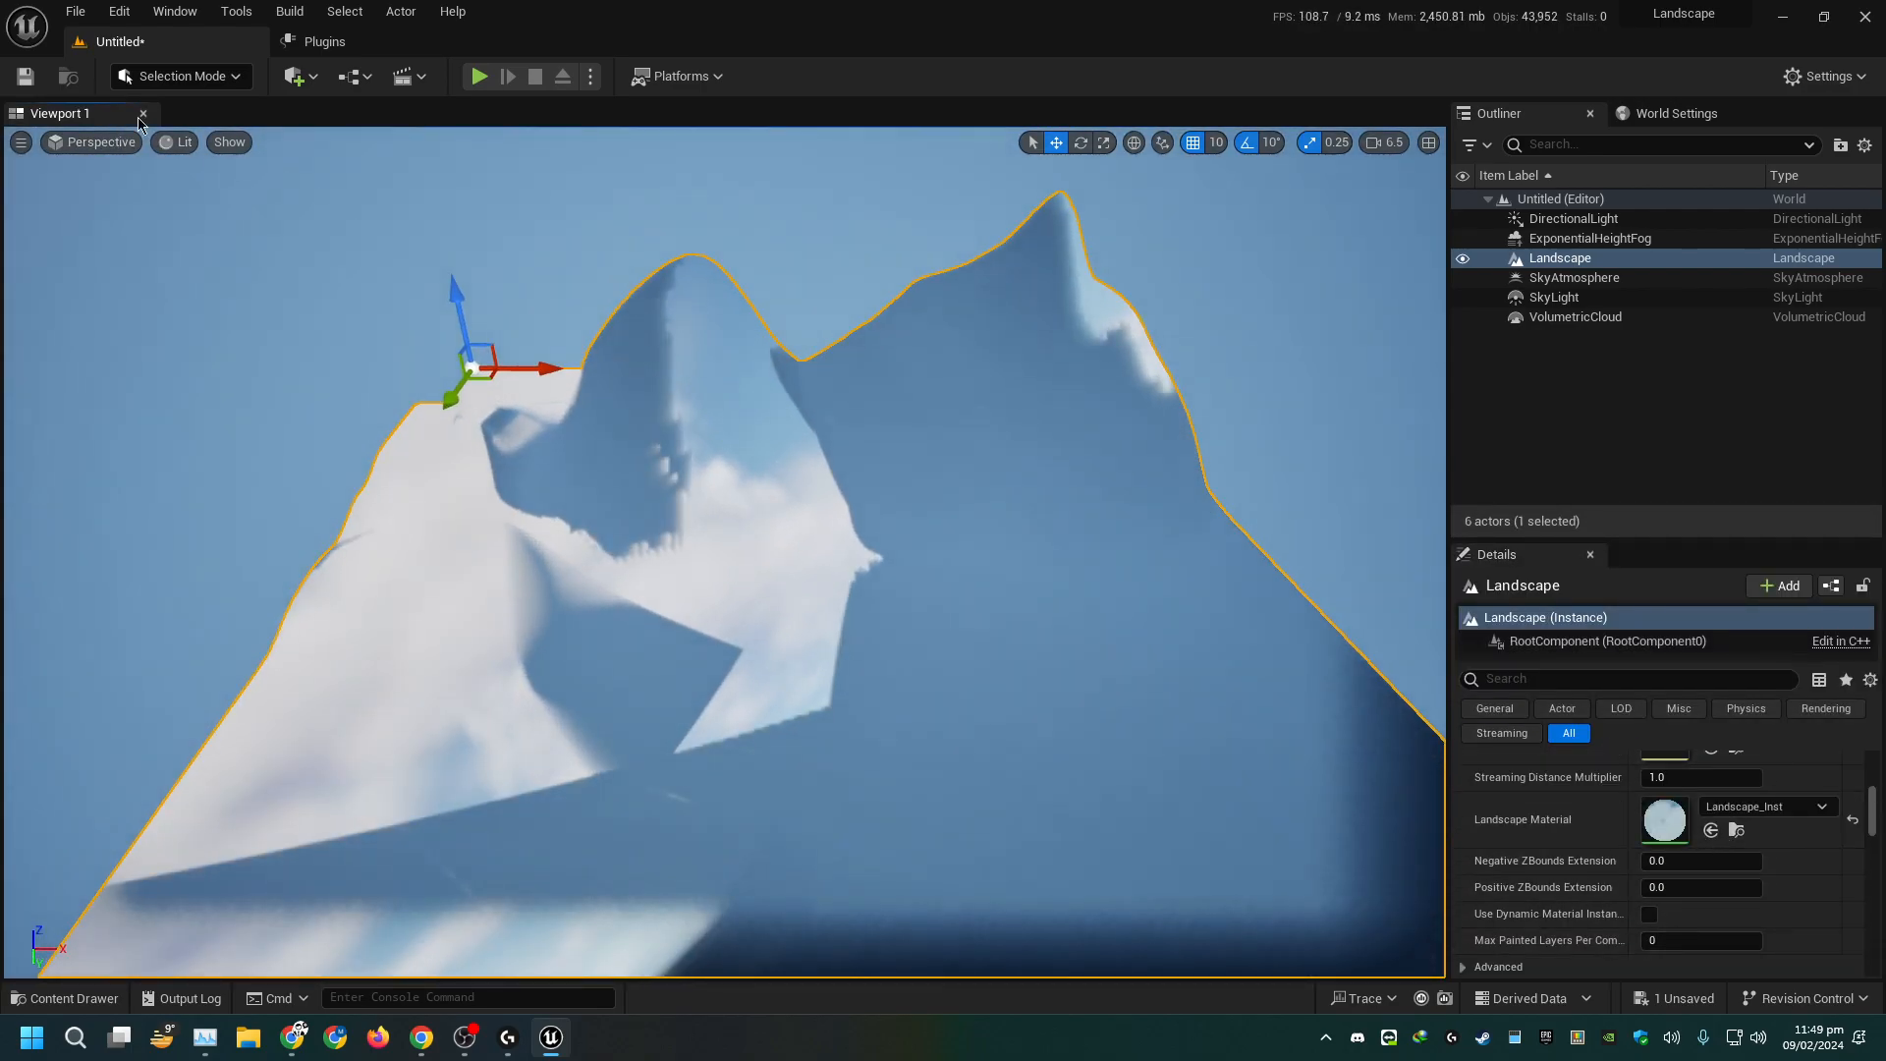
Switch to painting in Landscape mode and assign A_LayerInfo_1 to target layer A
left_click(182, 76)
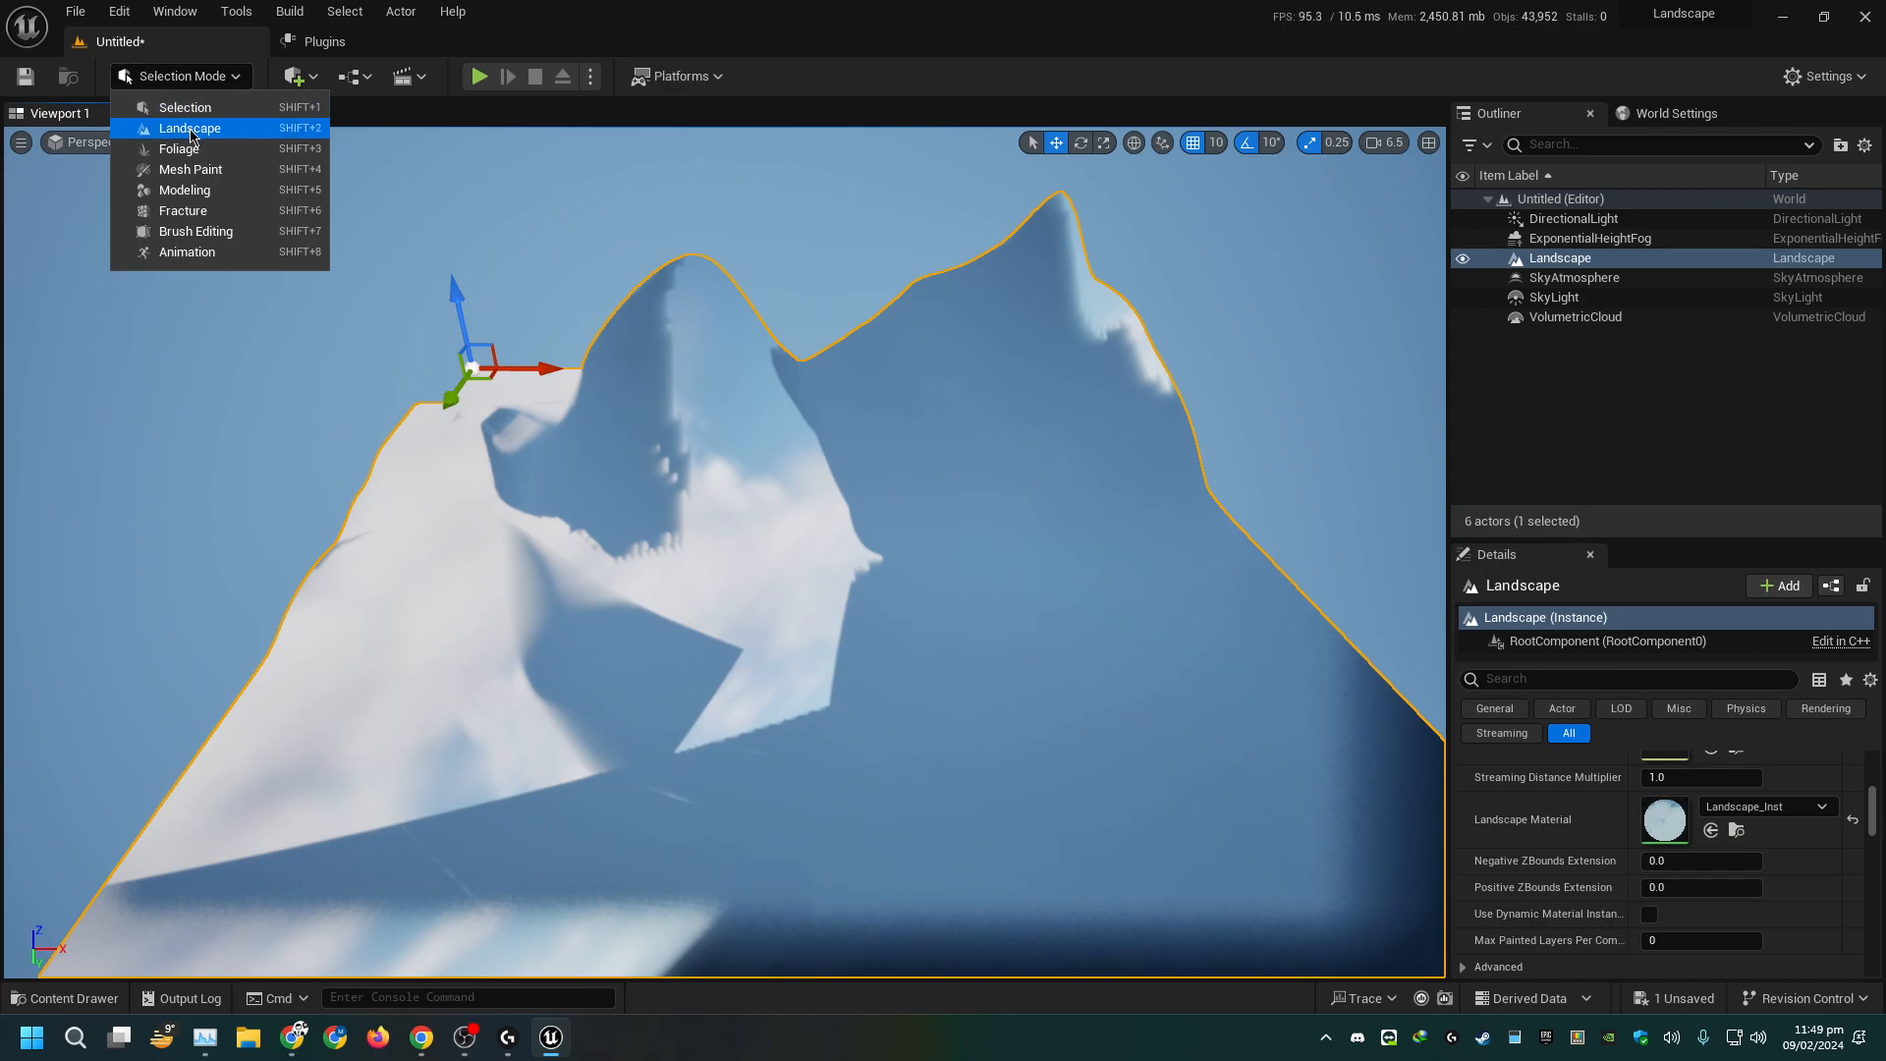
left_click(190, 128)
left_click(260, 147)
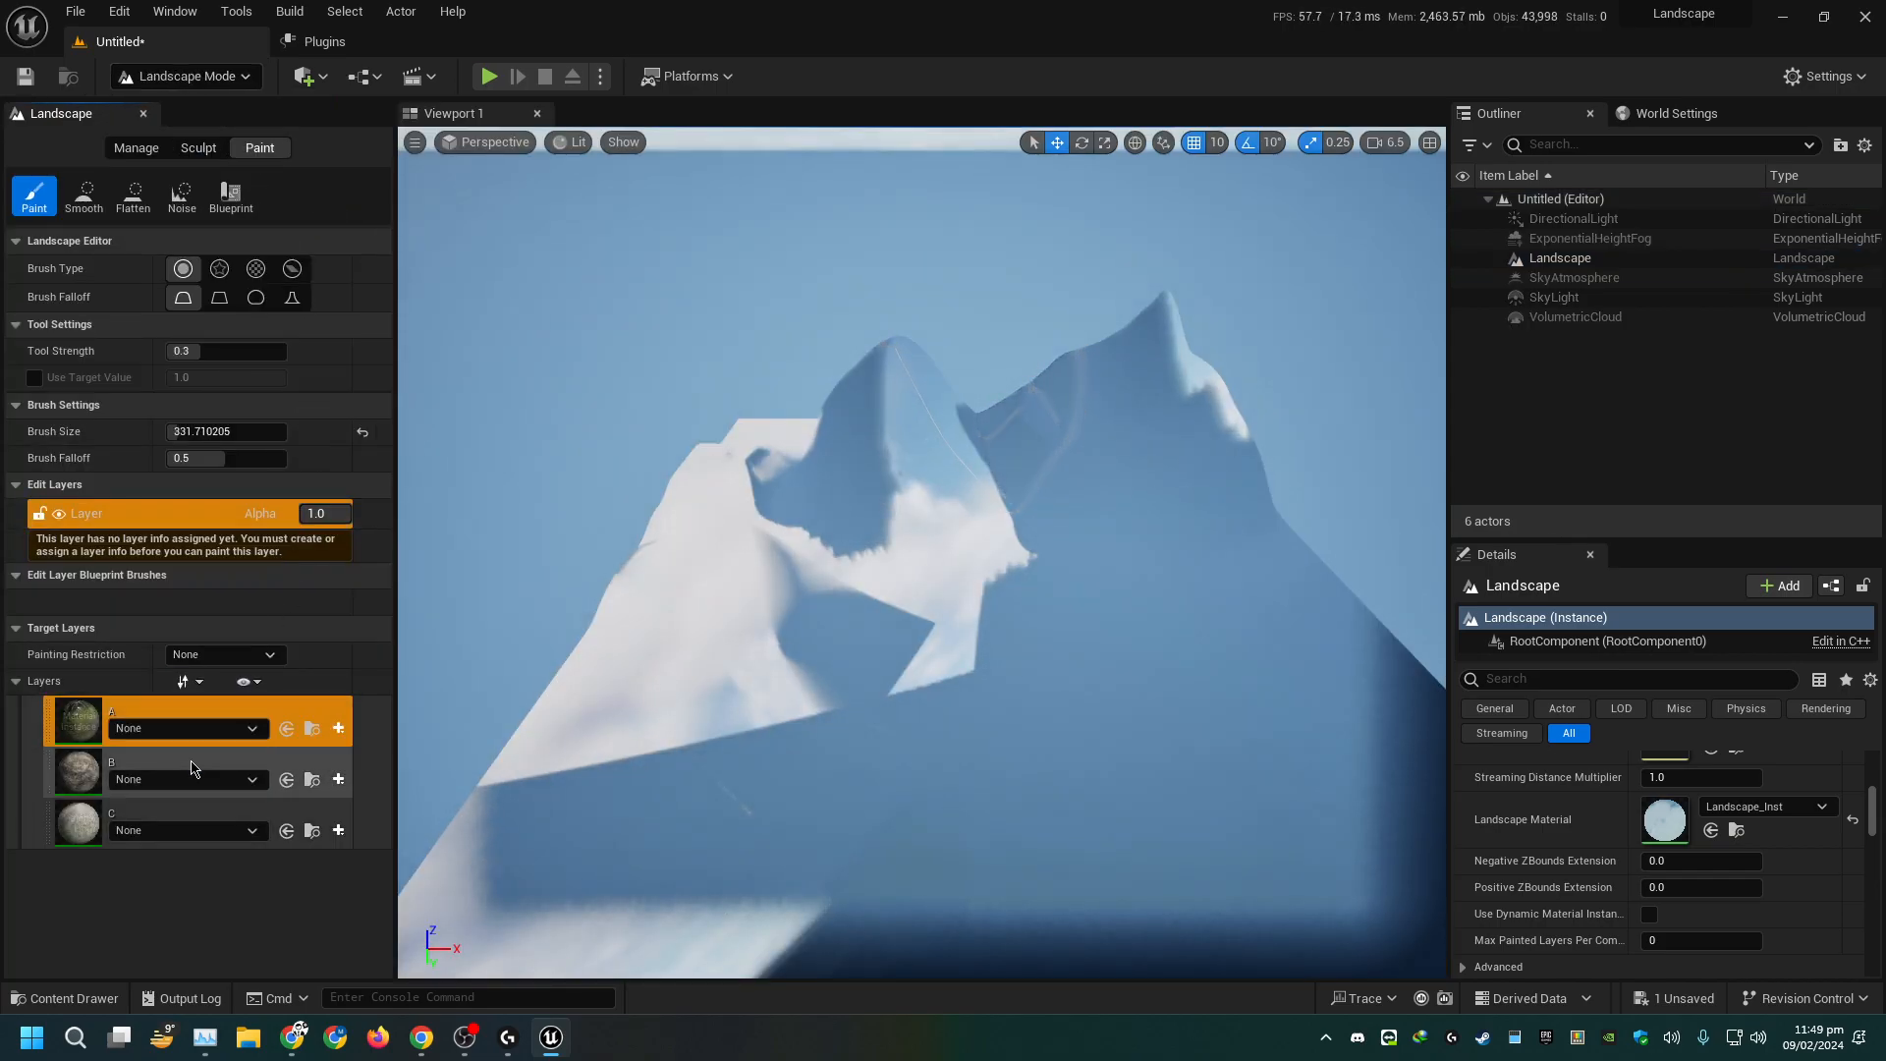
left_click(186, 727)
left_click(186, 487)
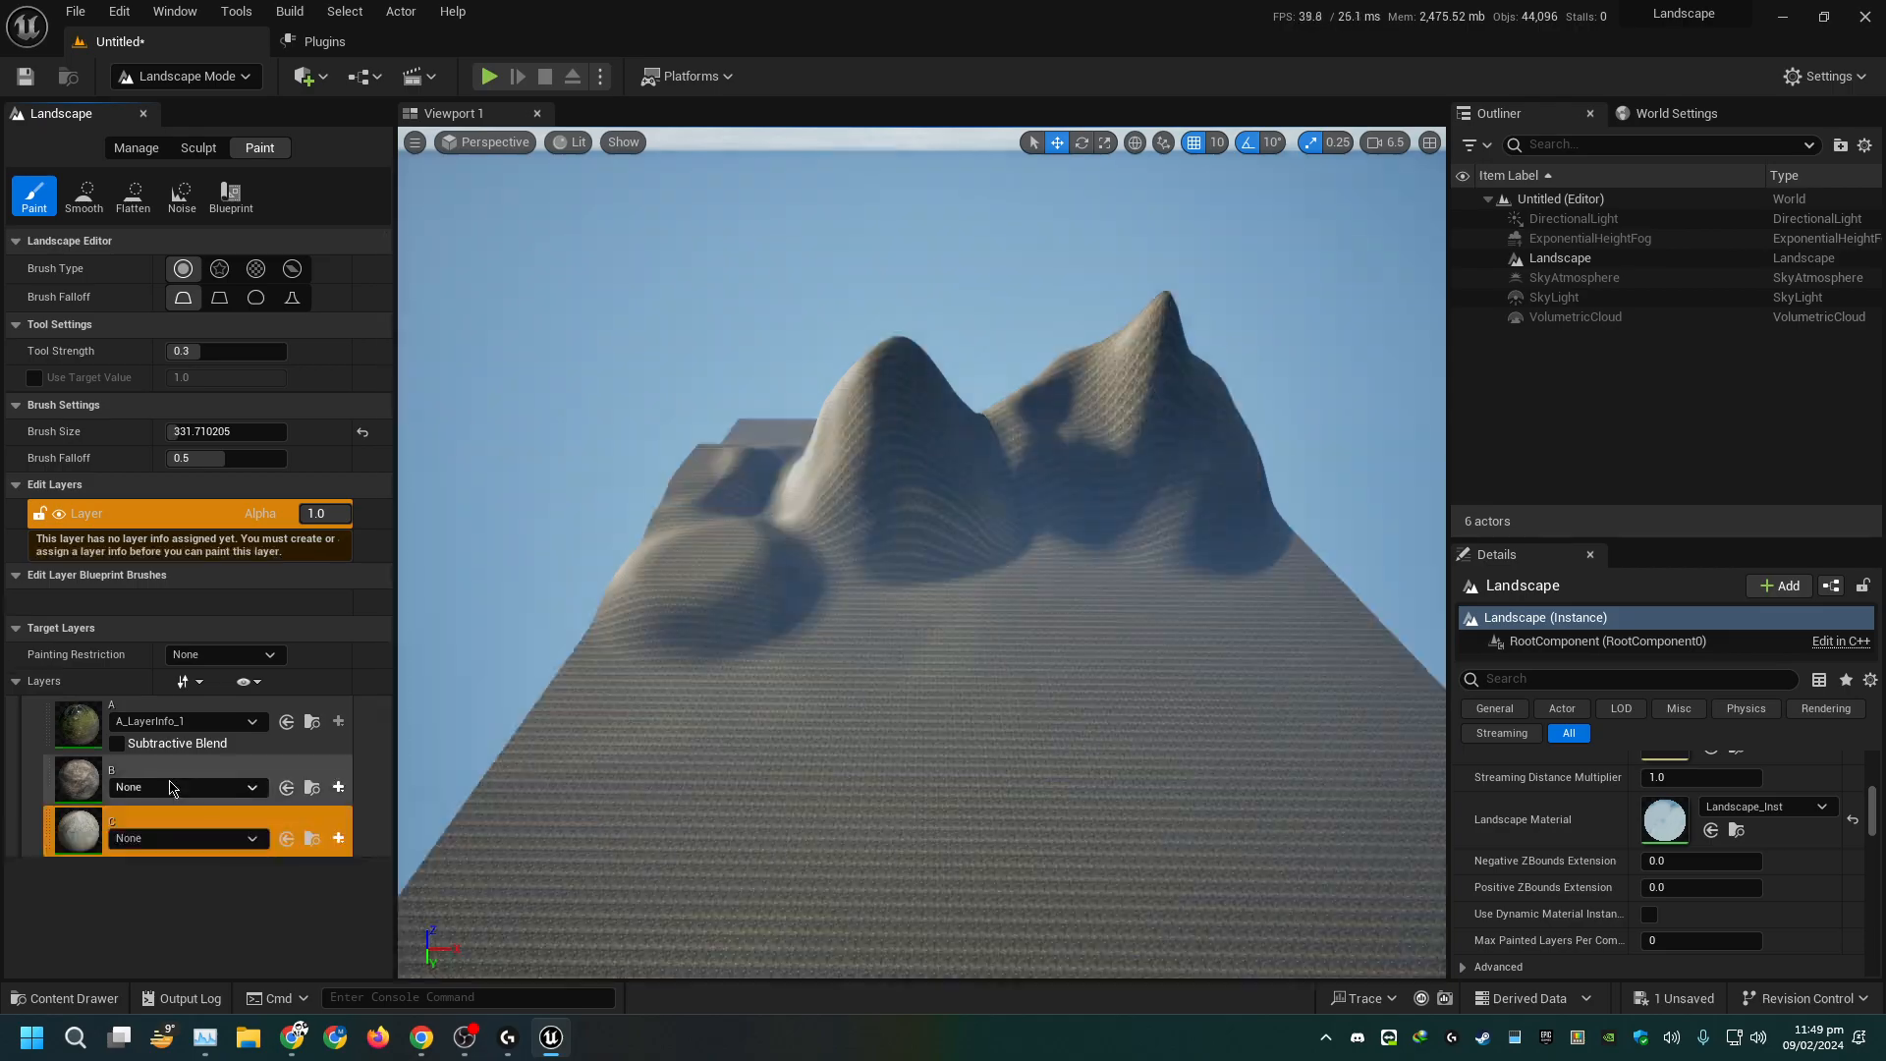
Assign B_LayerInfo to target layer B and C_LayerInfo to target layer C
left_click(201, 782)
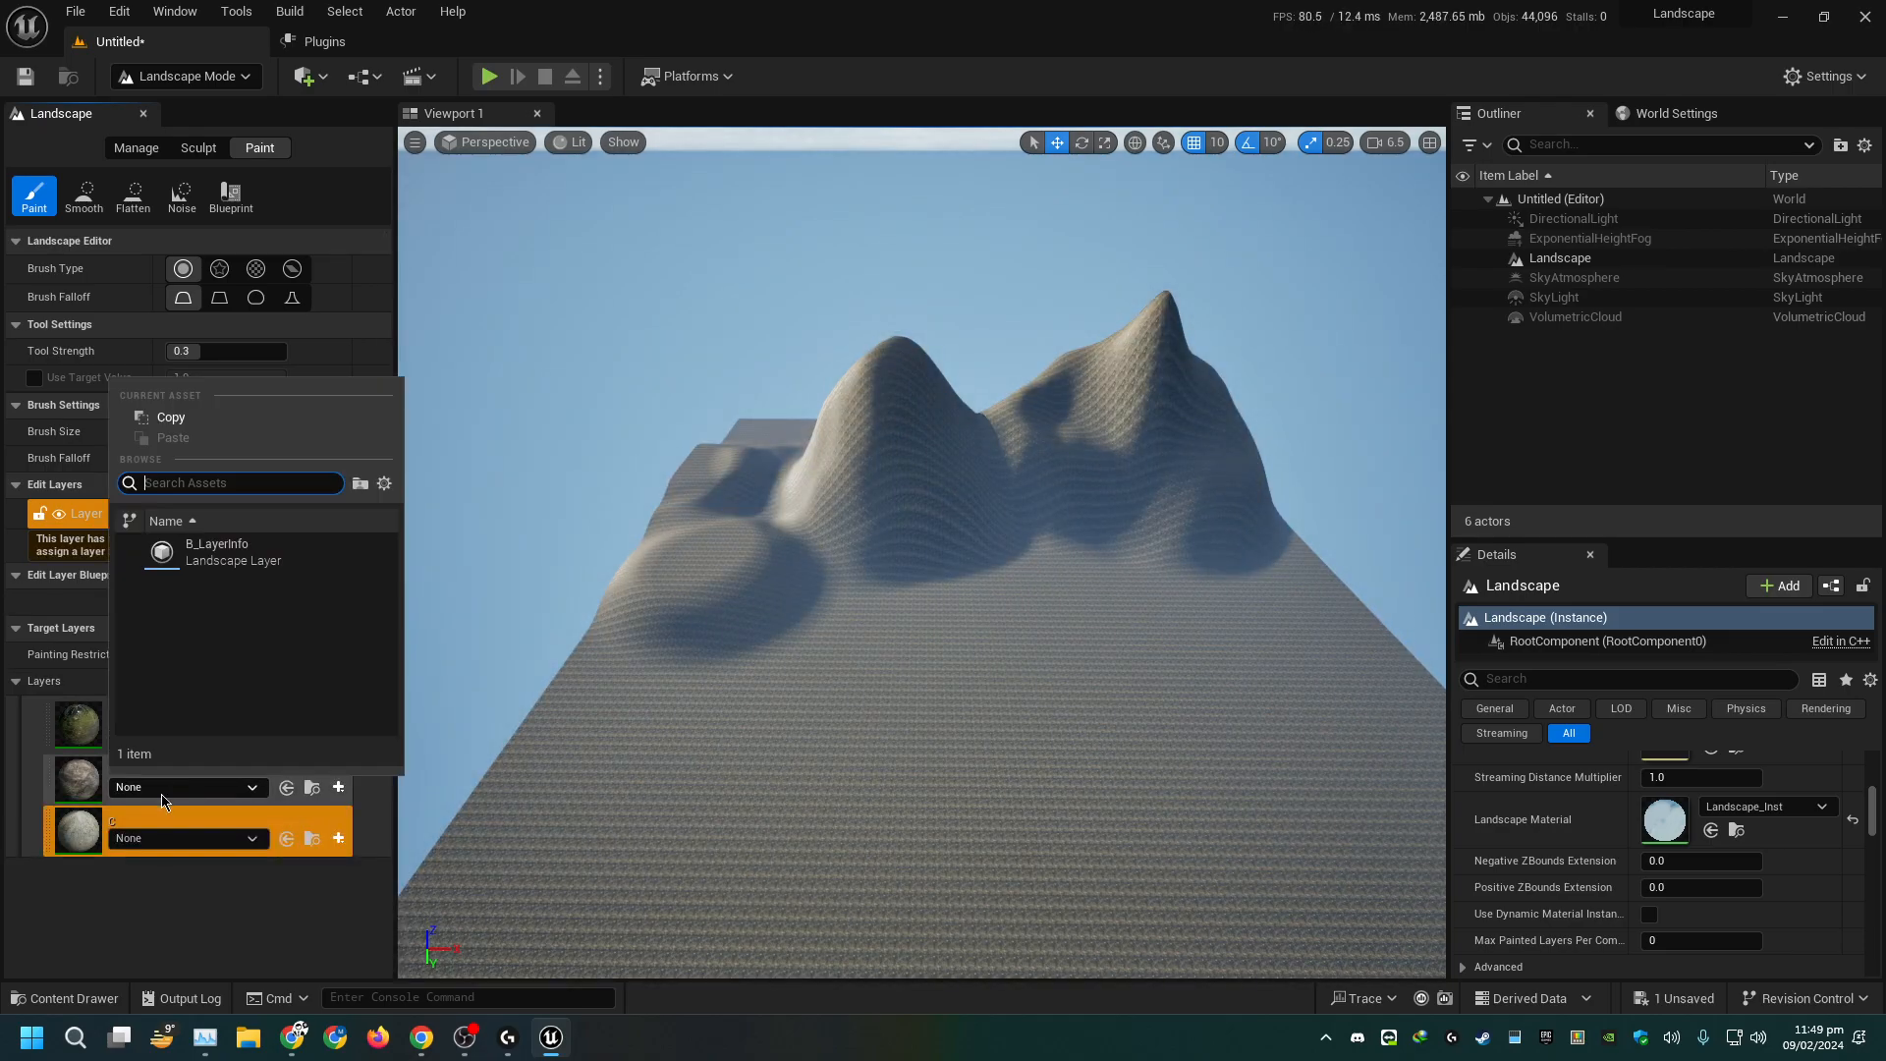
left_click(252, 568)
left_click(208, 814)
left_click(236, 587)
Examine the material on the landscape's surface from afar and close to the mountain peaks
right_click_drag(688, 590, 629, 506)
key("w")
scroll(845, 535, "down", 3)
key("w")
key("s")
scroll(629, 491, "down", 1)
right_click(300, 768)
left_click(569, 741)
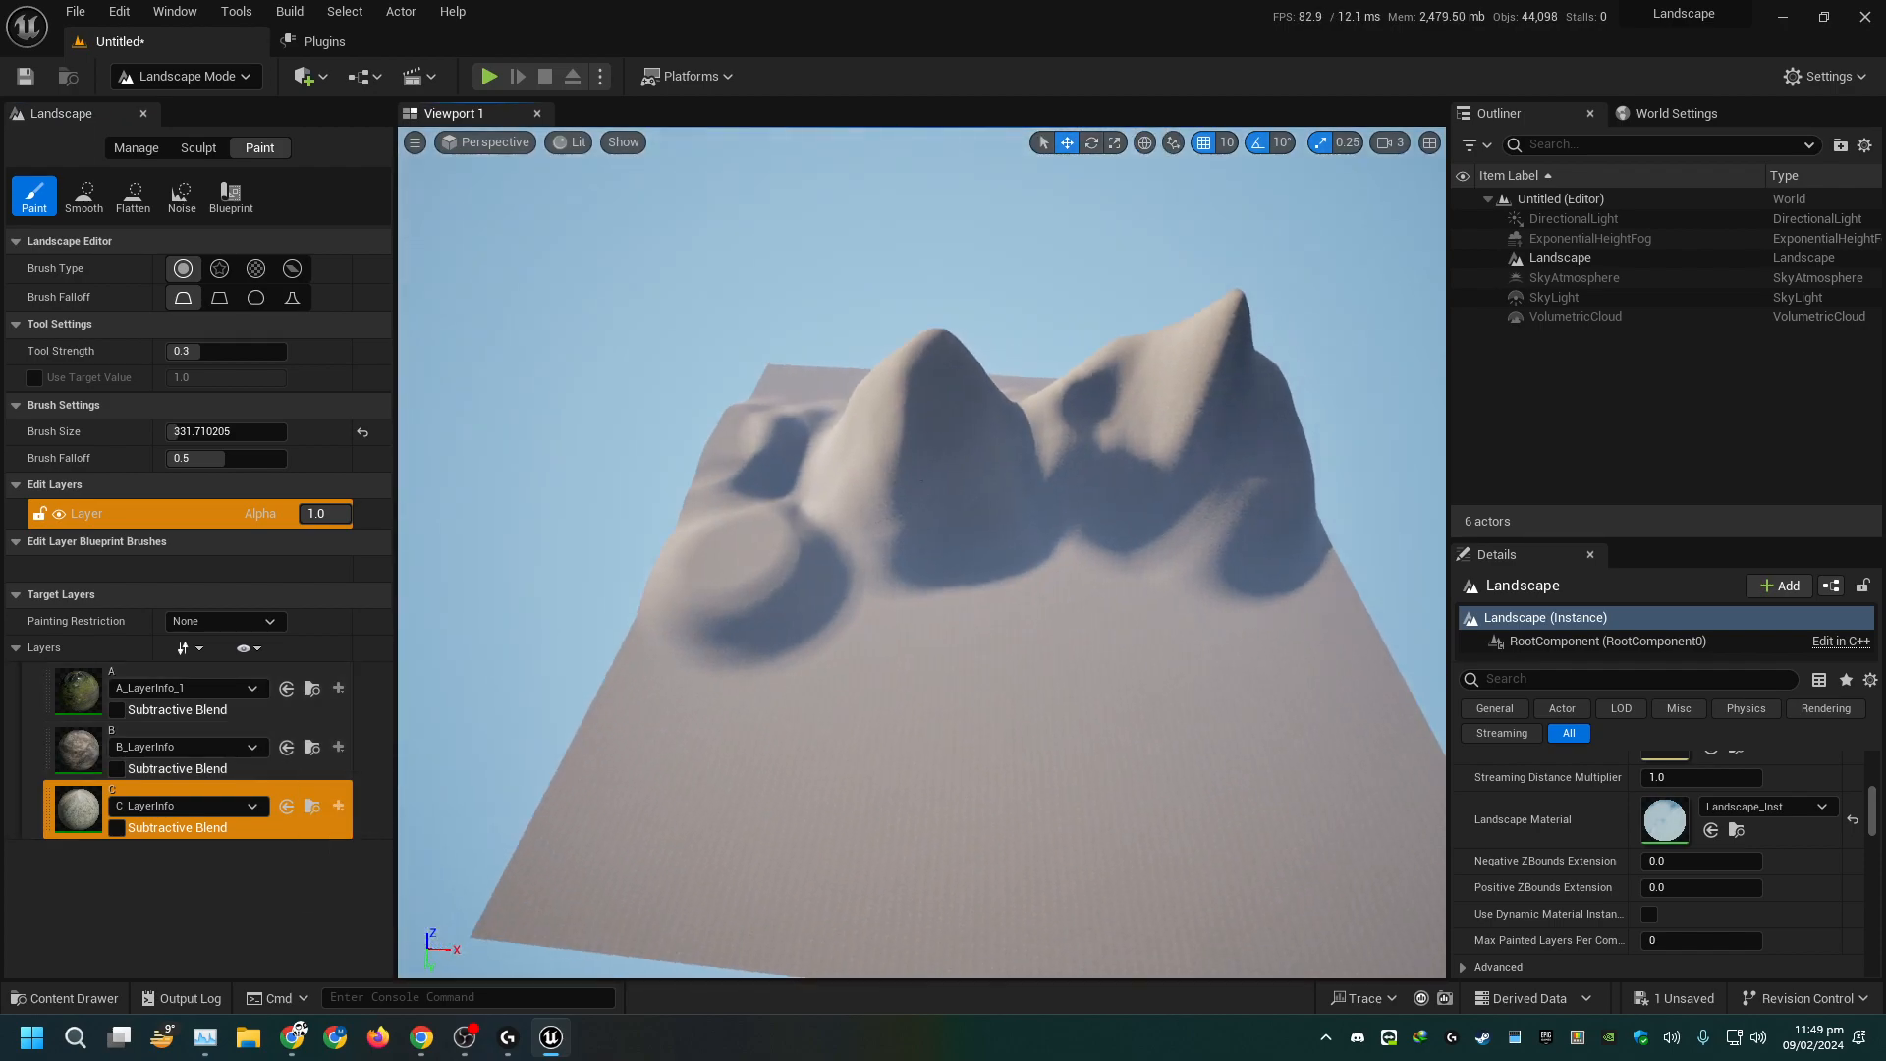
key("w")
right_click_drag(1045, 674, 904, 687)
key("w")
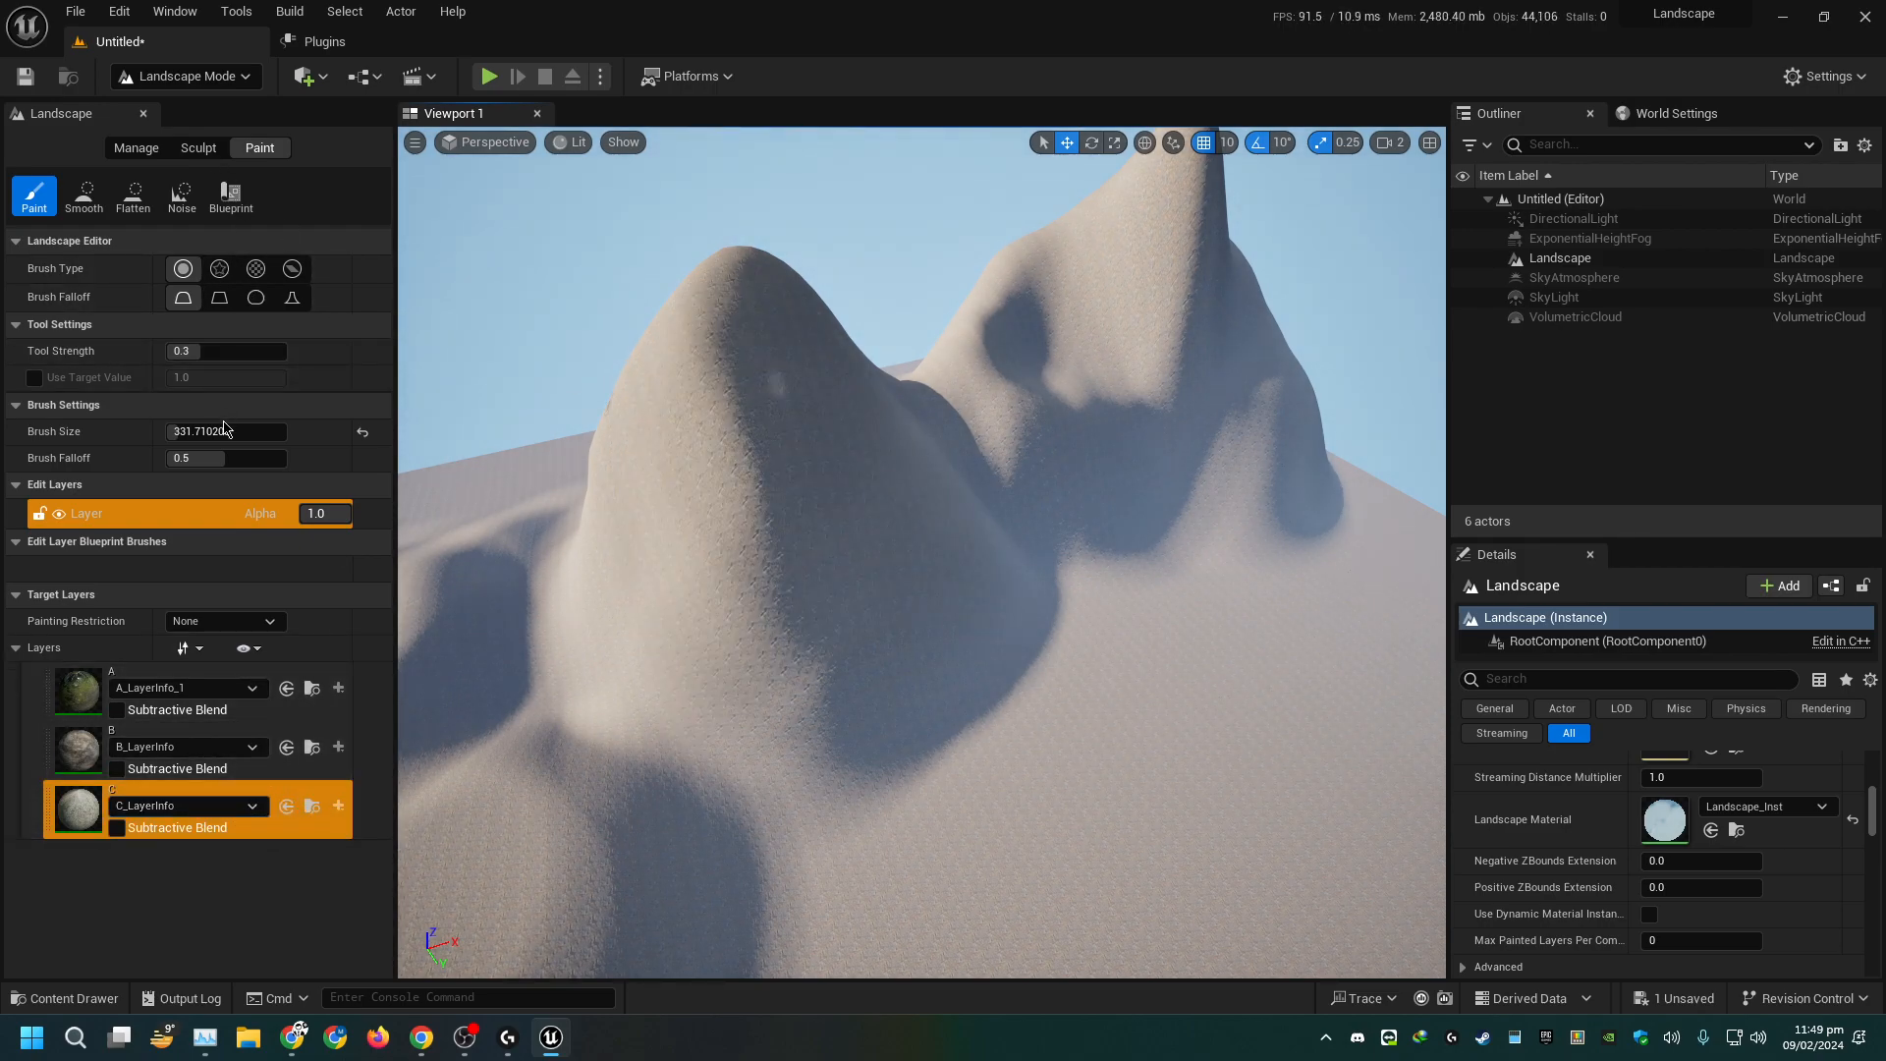
Enlarge the paint brush and paint layer C over the slopes and peaks of both mountains
mouse_move(812, 445)
left_mouse_down()
mouse_move(737, 315)
mouse_move(750, 372)
left_mouse_up()
left_click_drag(257, 430, 303, 429)
mouse_move(791, 413)
left_mouse_down()
mouse_move(826, 447)
mouse_move(1137, 312)
mouse_move(1027, 324)
mouse_move(1099, 374)
left_mouse_up()
scroll(1099, 375, "up", 3)
mouse_move(1099, 375)
right_mouse_down()
mouse_move(1208, 343)
mouse_move(1070, 459)
right_mouse_up()
key("d")
mouse_move(1069, 459)
left_mouse_down()
mouse_move(1120, 535)
mouse_move(1086, 504)
left_mouse_up()
key("d")
right_click_drag(1086, 505, 708, 505)
mouse_move(899, 579)
left_mouse_down()
mouse_move(1123, 486)
mouse_move(1224, 518)
mouse_move(1275, 472)
left_mouse_up()
key("d")
right_click_drag(1275, 472, 1001, 472)
left_click_drag(1115, 491, 1105, 392)
Switch to Selection mode and inspect the painted mountains from several angles
mouse_move(1105, 392)
right_mouse_down()
mouse_move(982, 432)
mouse_move(1117, 440)
mouse_move(1048, 551)
mouse_move(882, 520)
right_mouse_up()
key("shift+1")
right_click(882, 520)
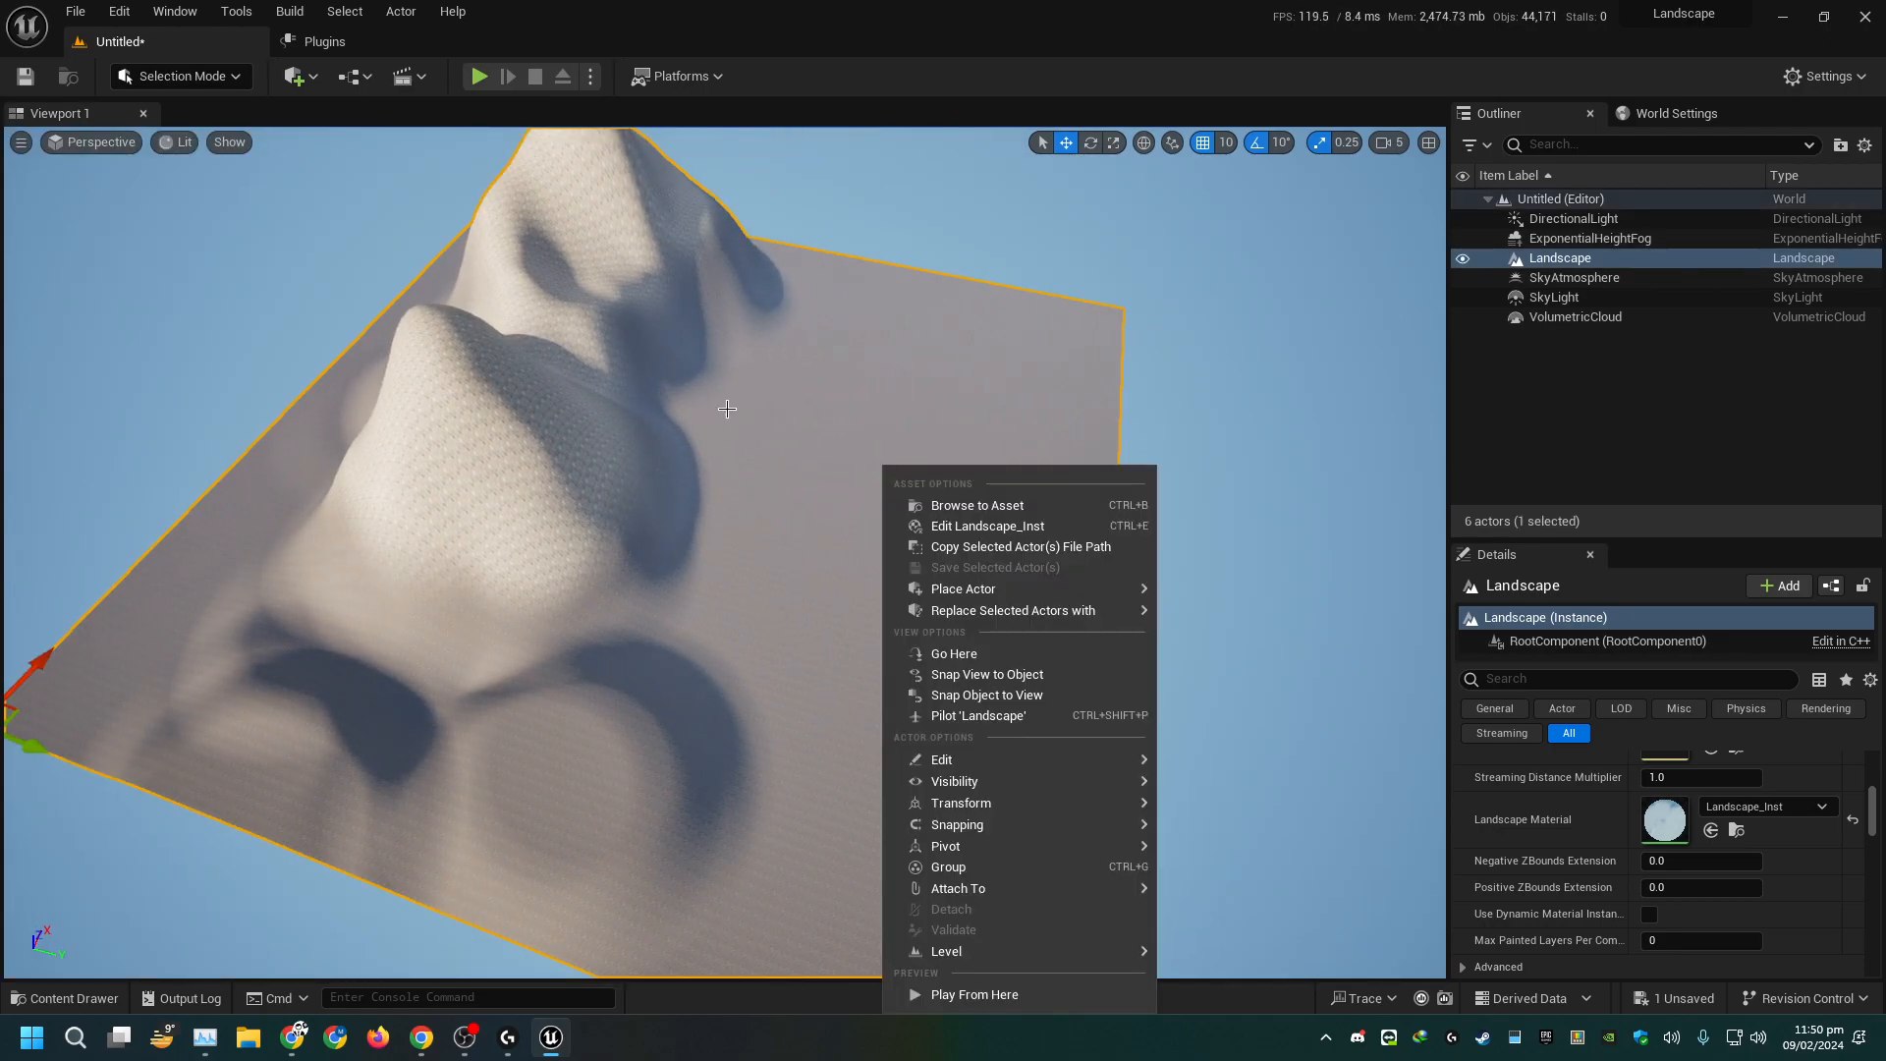
right_click_drag(725, 414, 758, 416)
right_click_drag(883, 559, 570, 562)
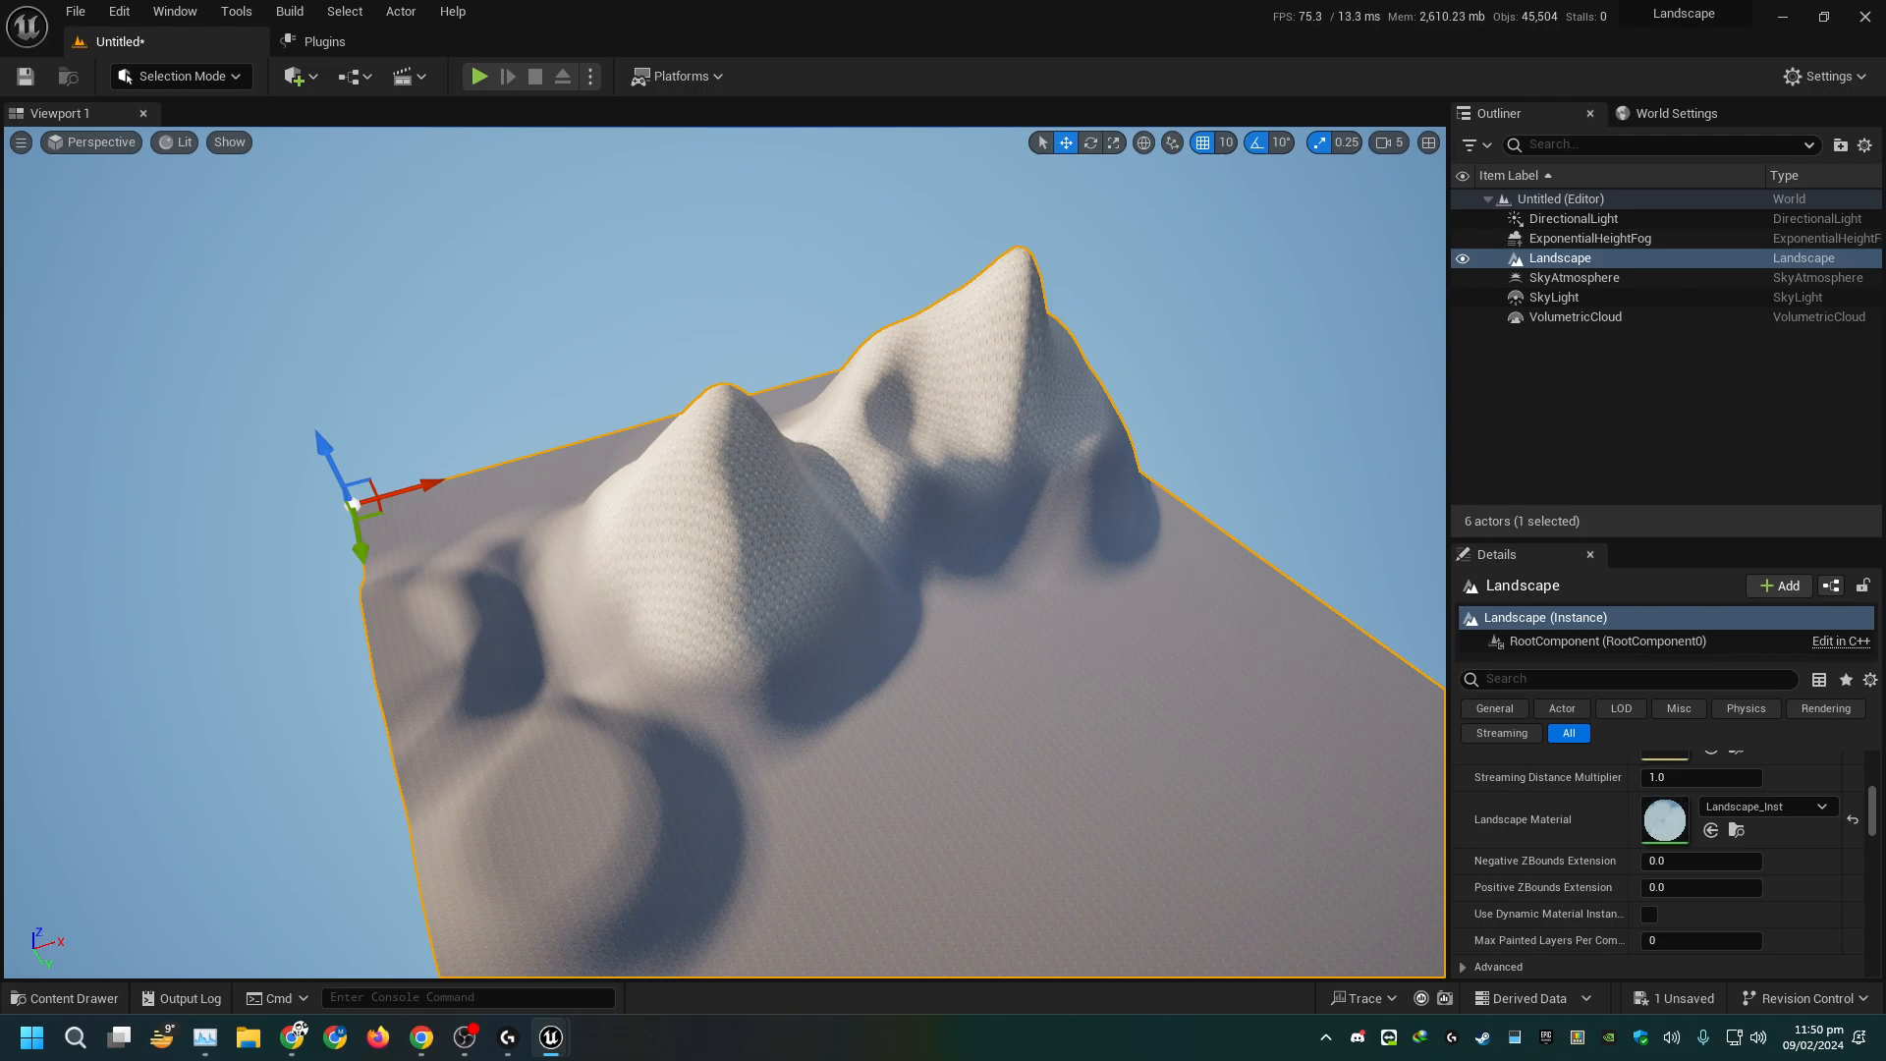
right_click_drag(724, 552, 795, 643)
key("w")
key("s")
Return to Landscape mode and create a second landscape beside the existing one, at X location -58660
left_click(187, 76)
left_click(187, 132)
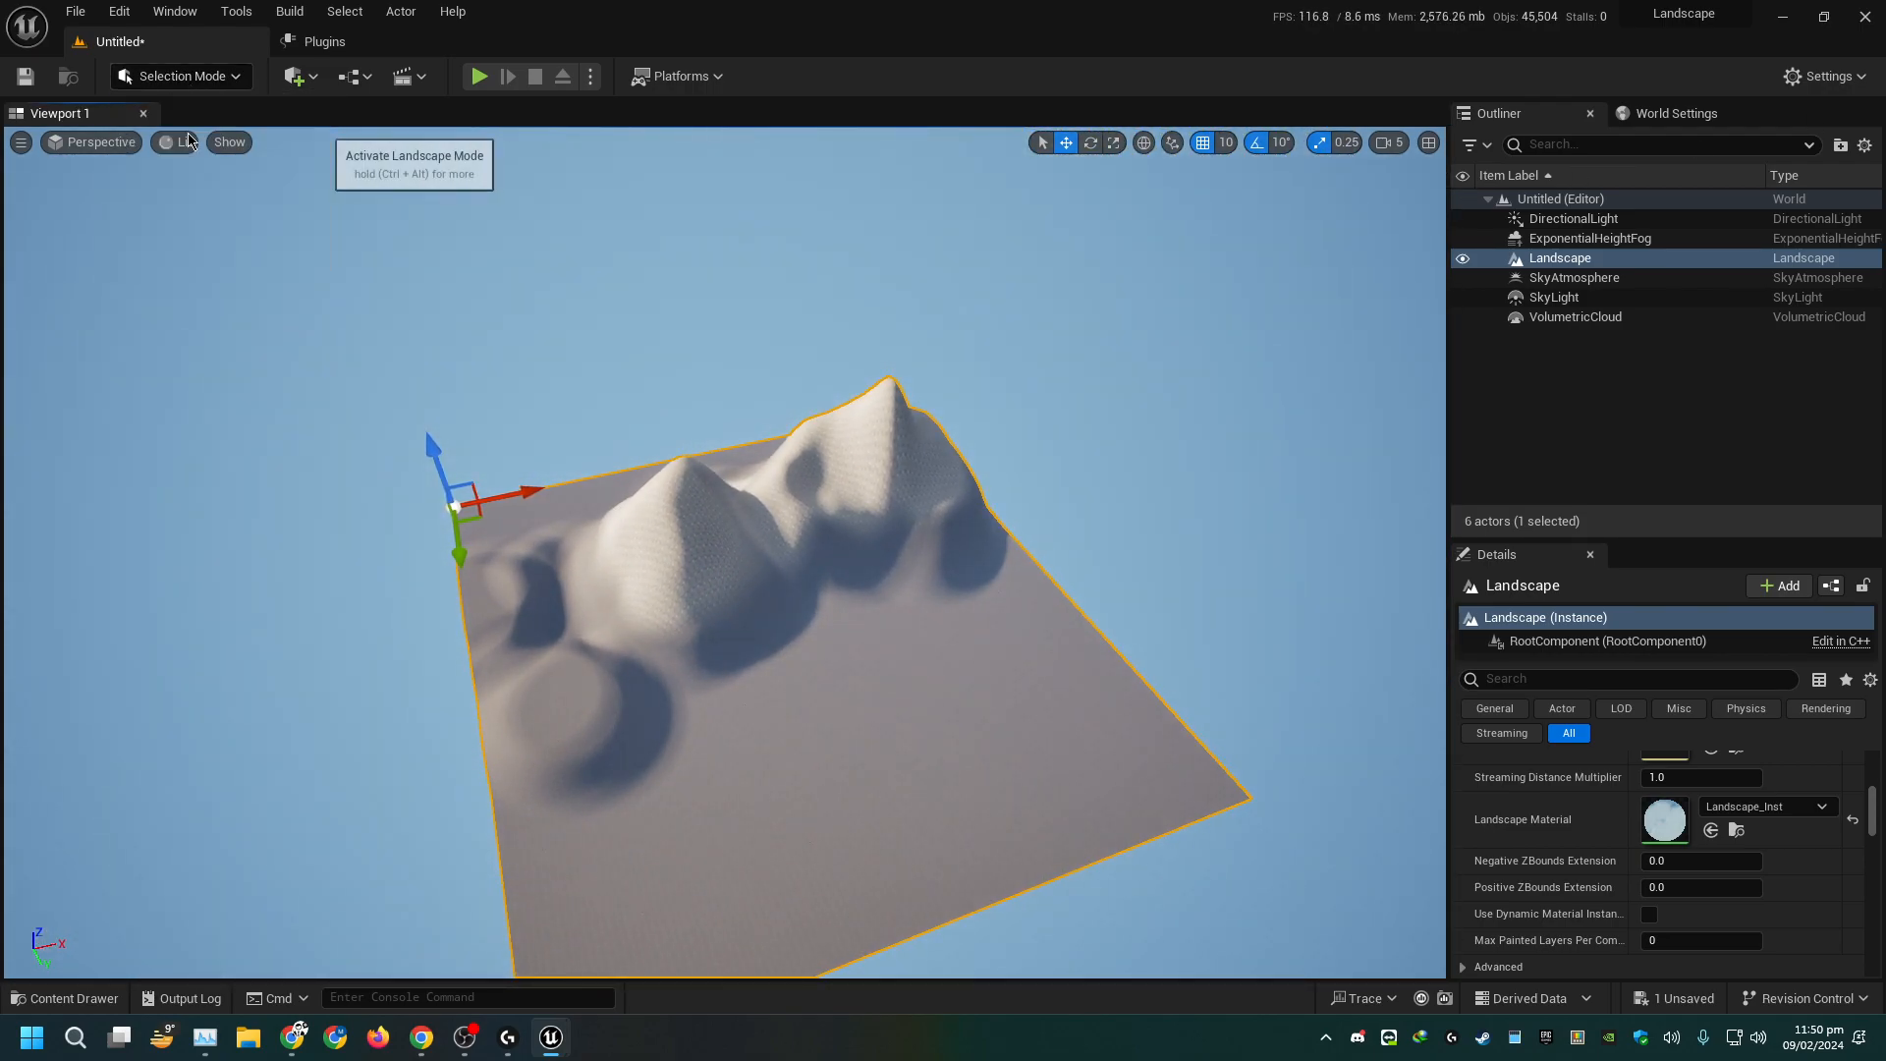
left_click(136, 148)
left_click(84, 196)
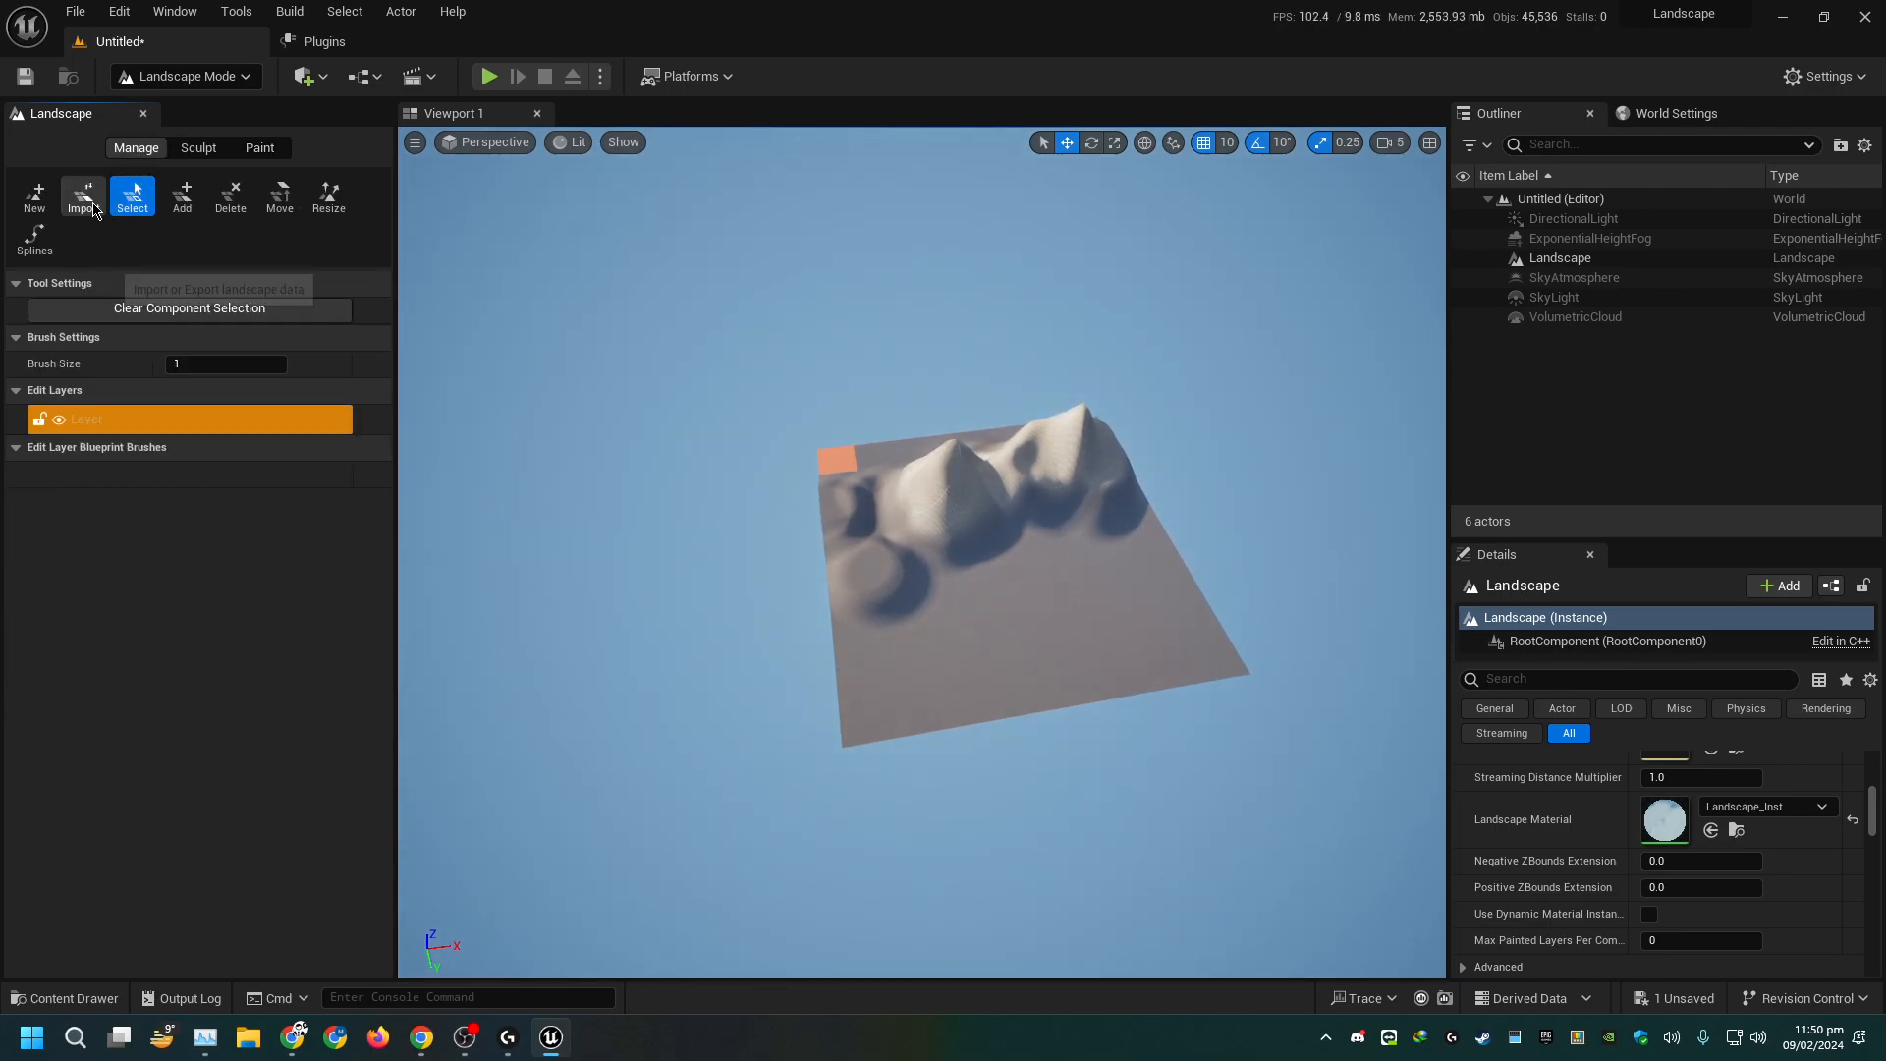
left_click(32, 204)
left_click_drag(1050, 539, 645, 551)
key("a")
right_click_drag(644, 551, 644, 572)
scroll(645, 564, "up", 1)
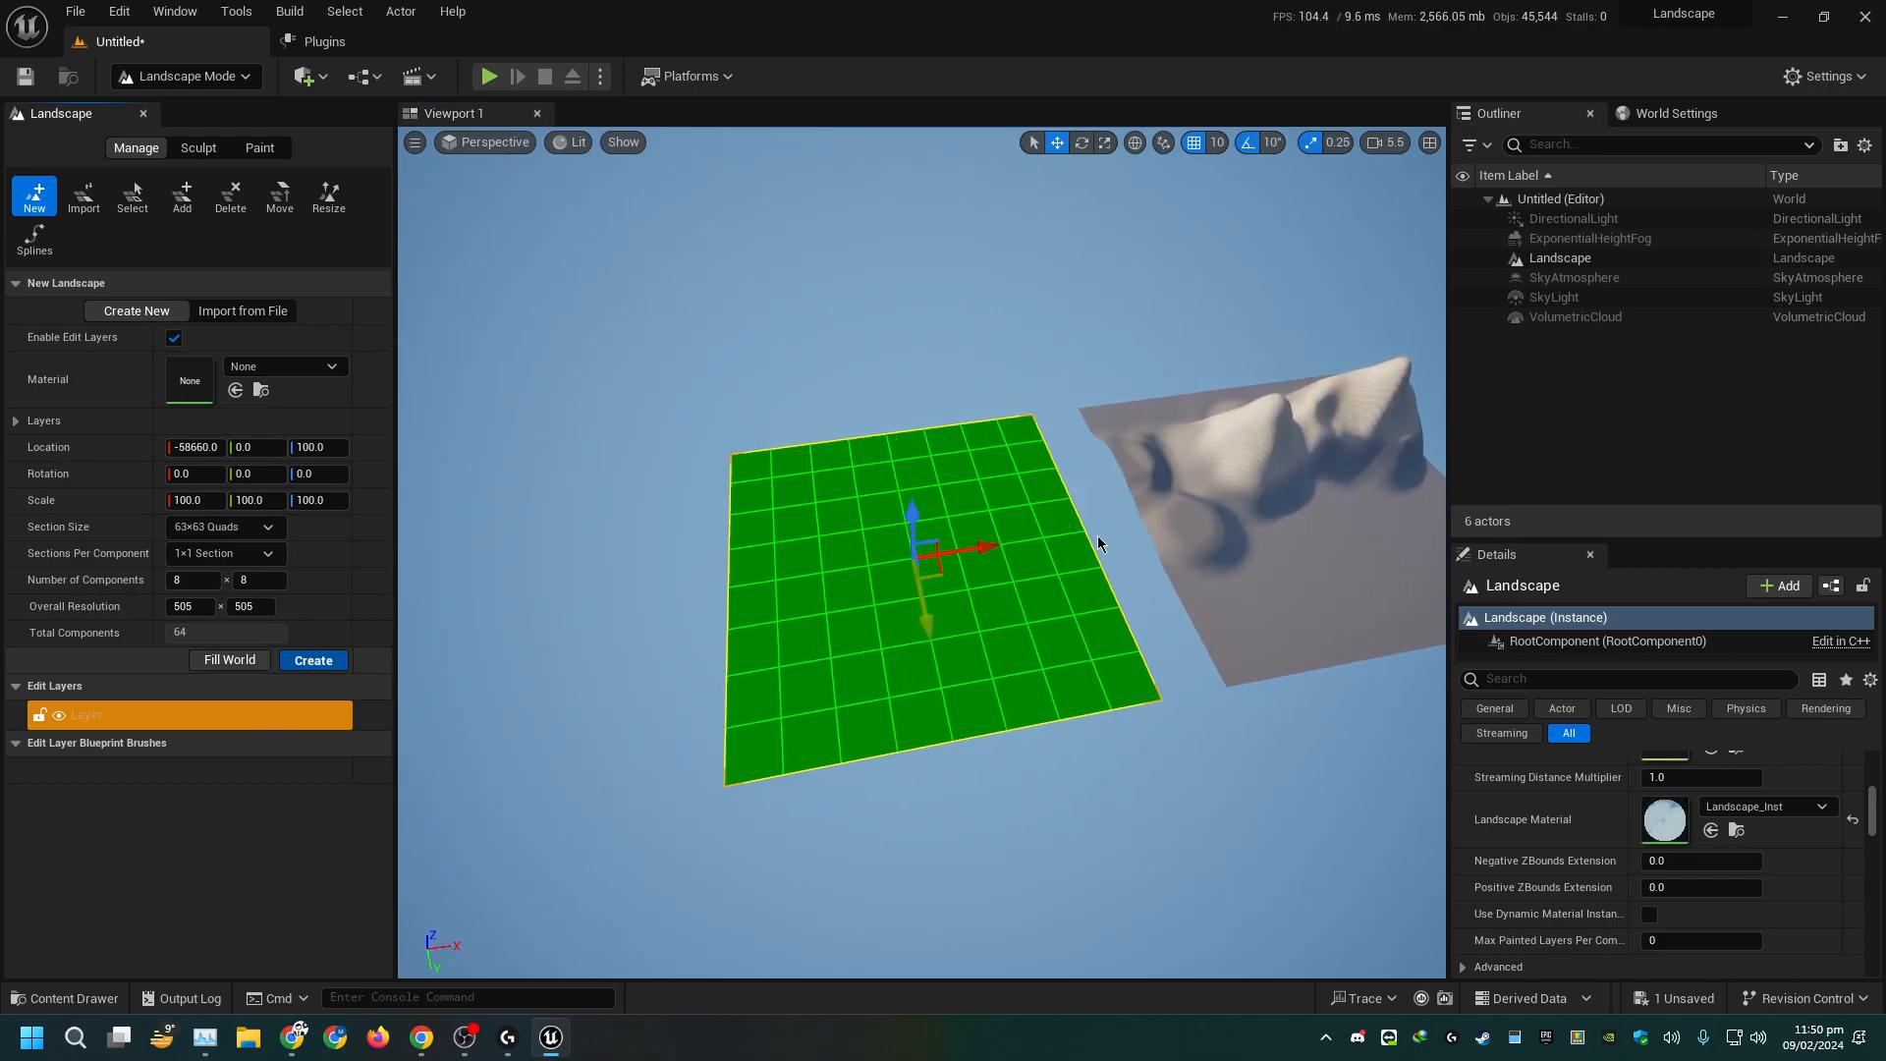
right_click_drag(884, 661, 758, 691)
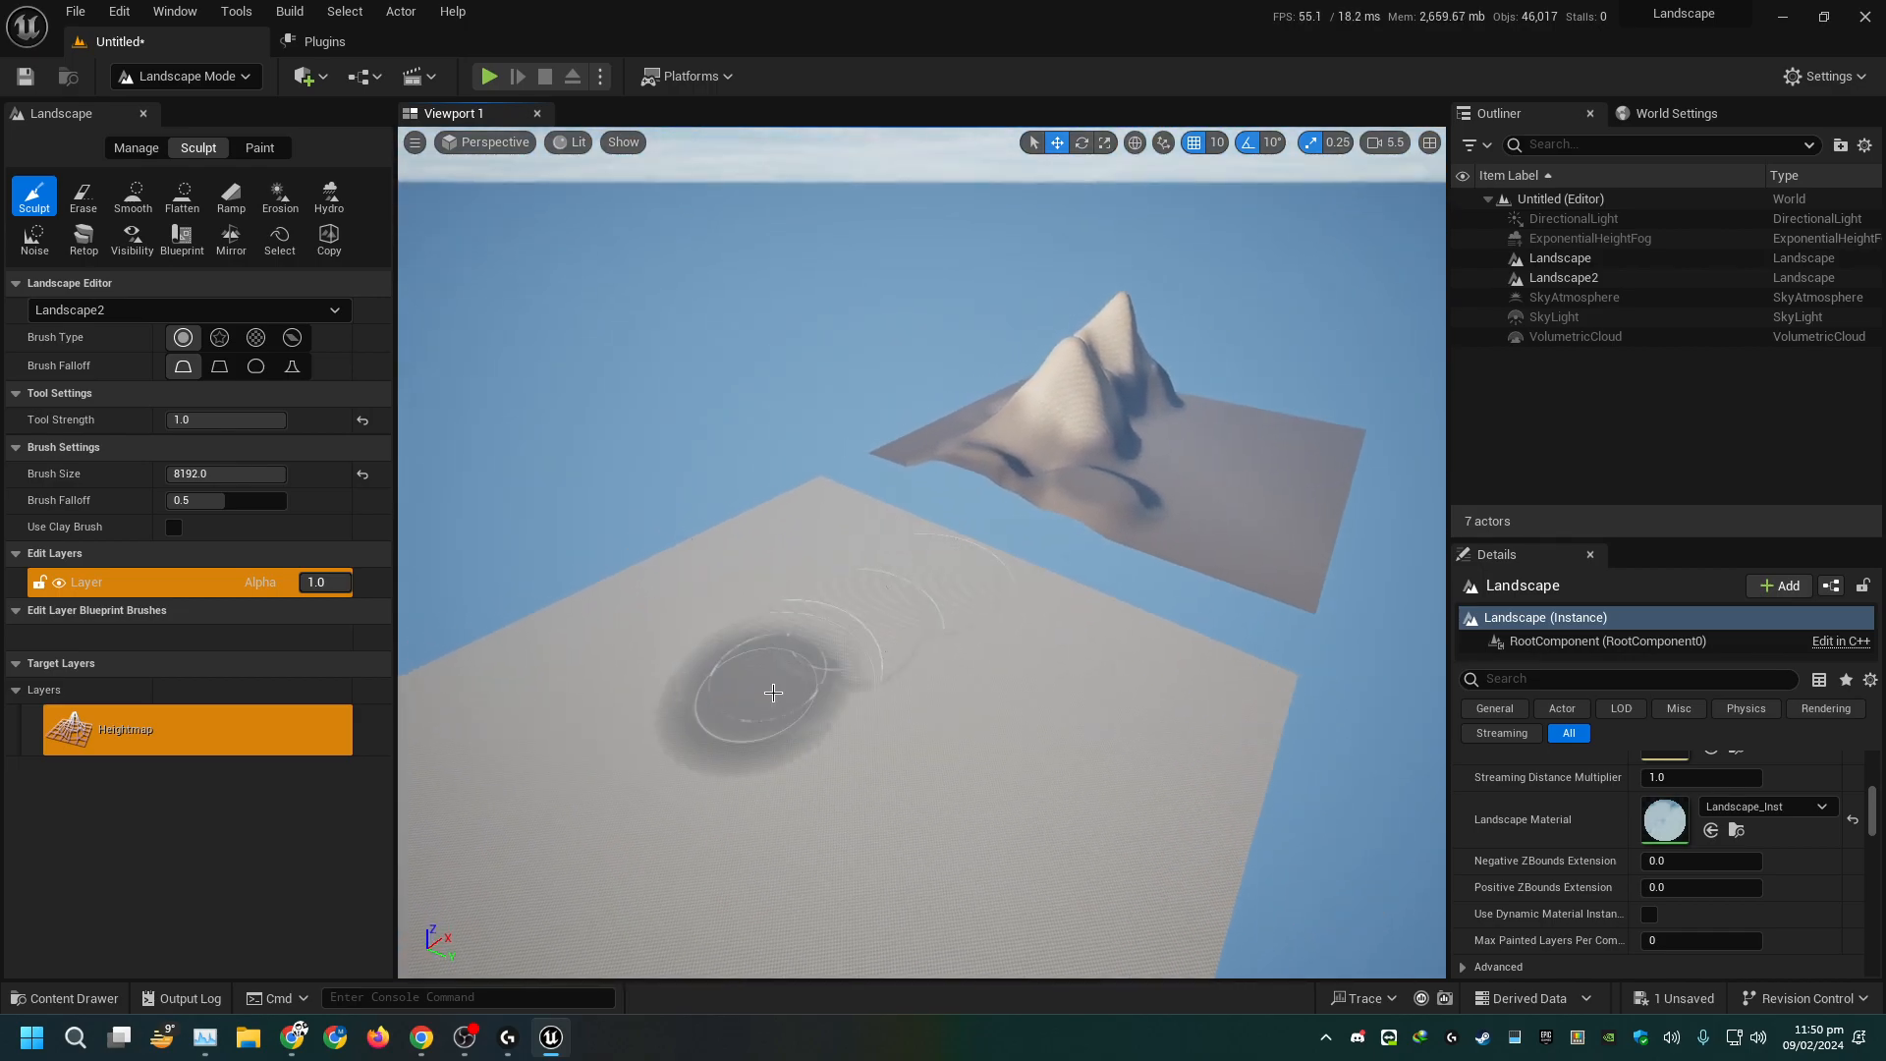
Set up an export of the original Landscape with its heightmap file enabled and its layer list expanded
left_click(138, 148)
right_click_drag(1070, 422, 913, 422)
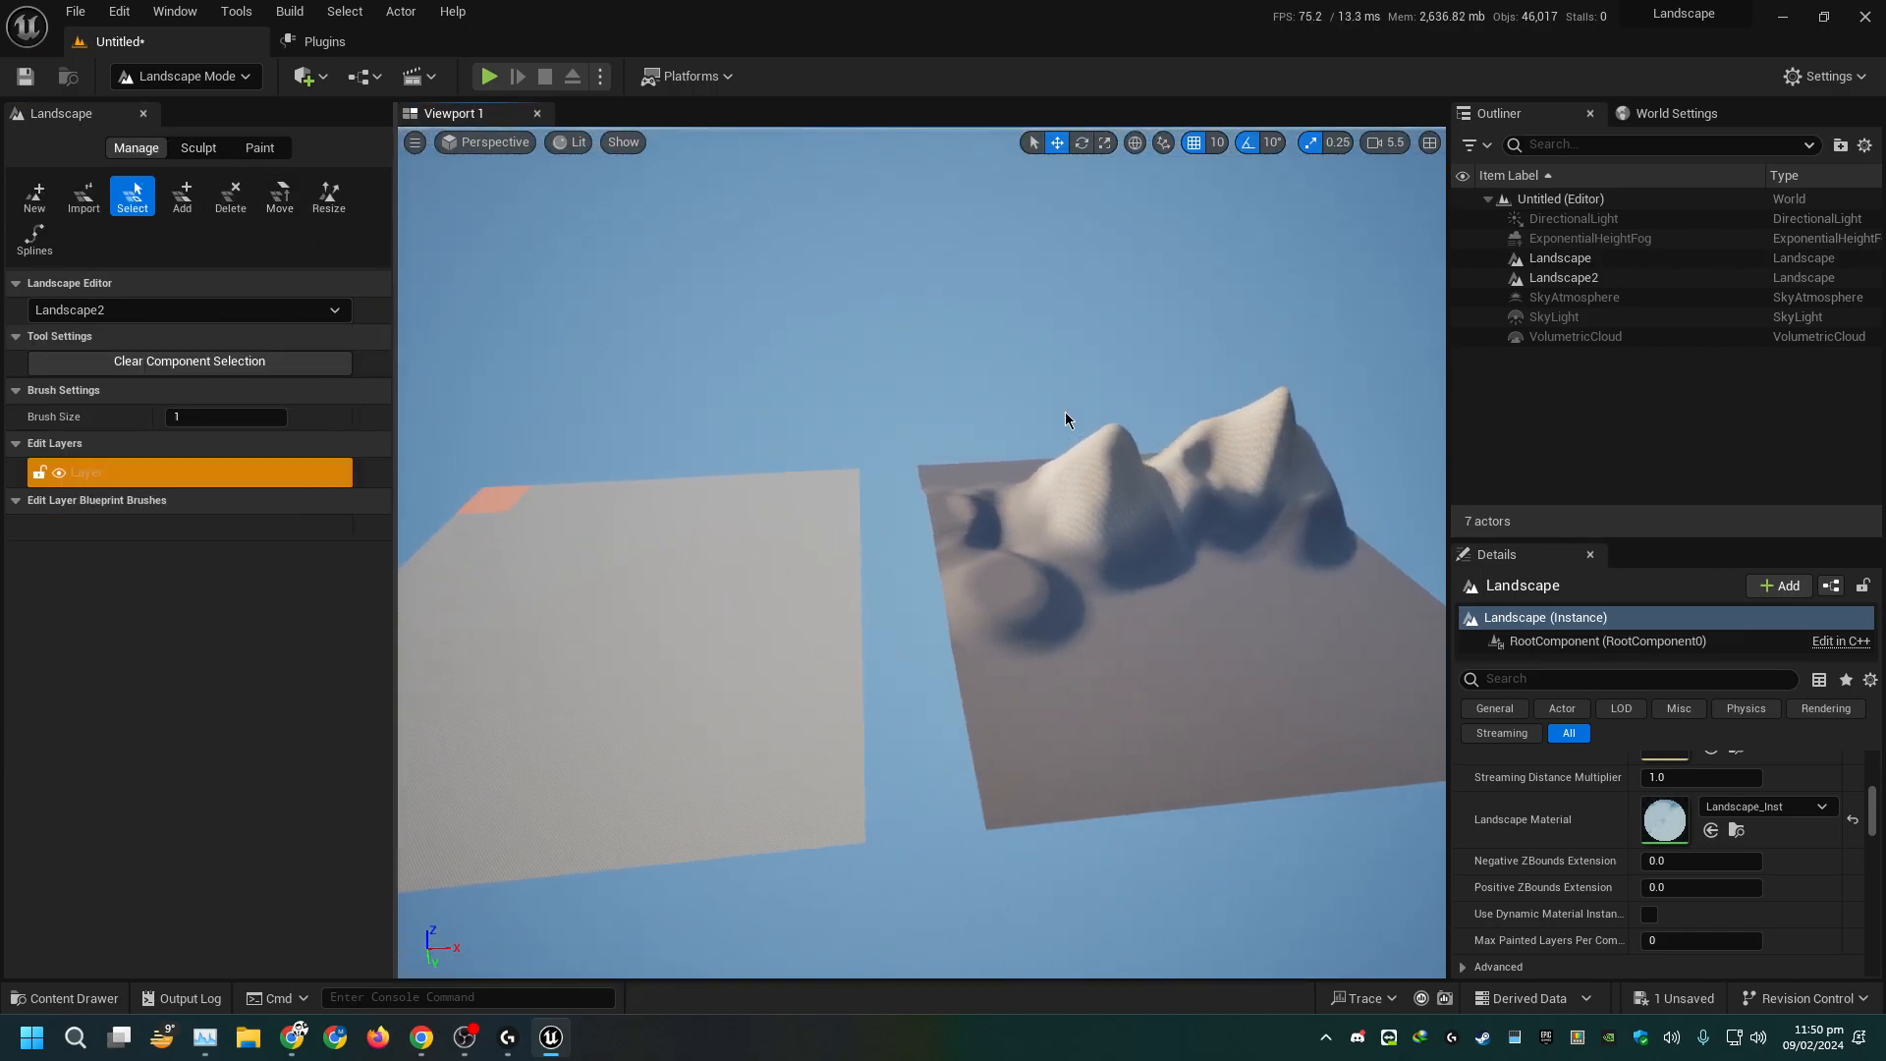
left_click(84, 200)
left_click(126, 312)
left_click(113, 340)
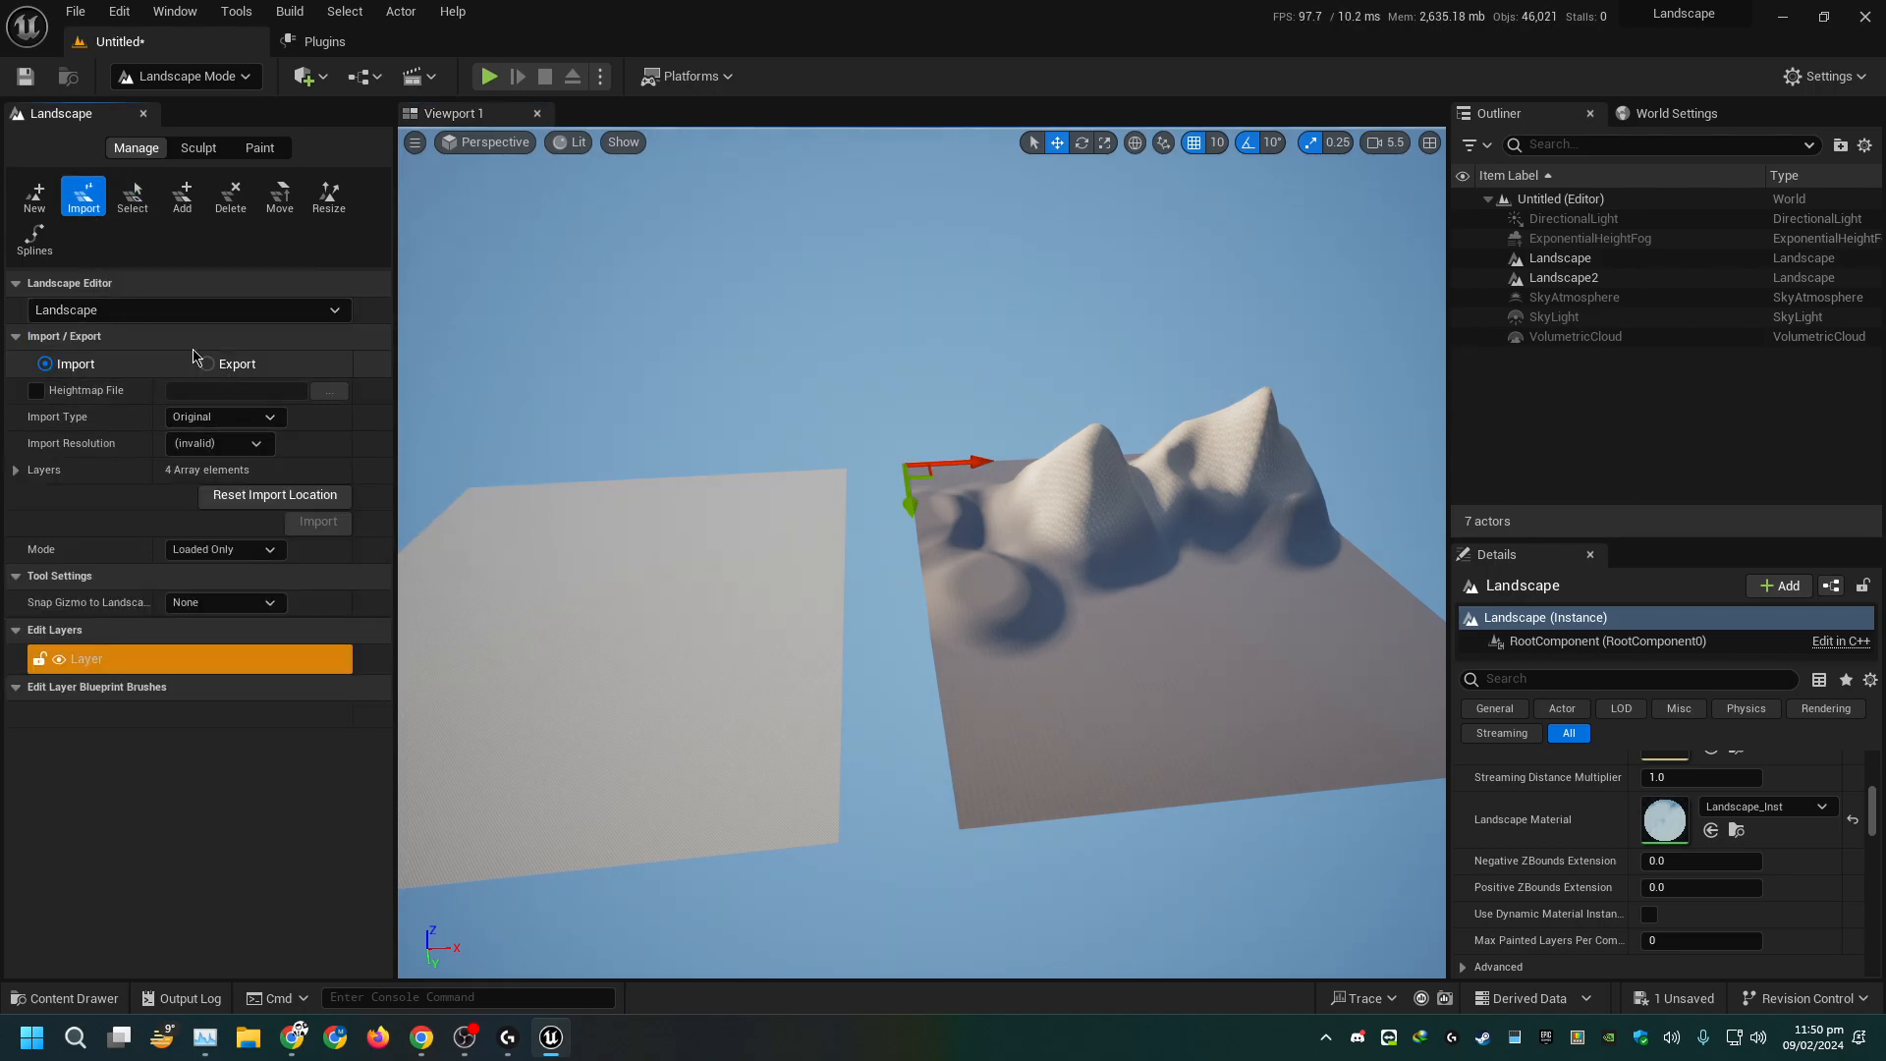
left_click(209, 366)
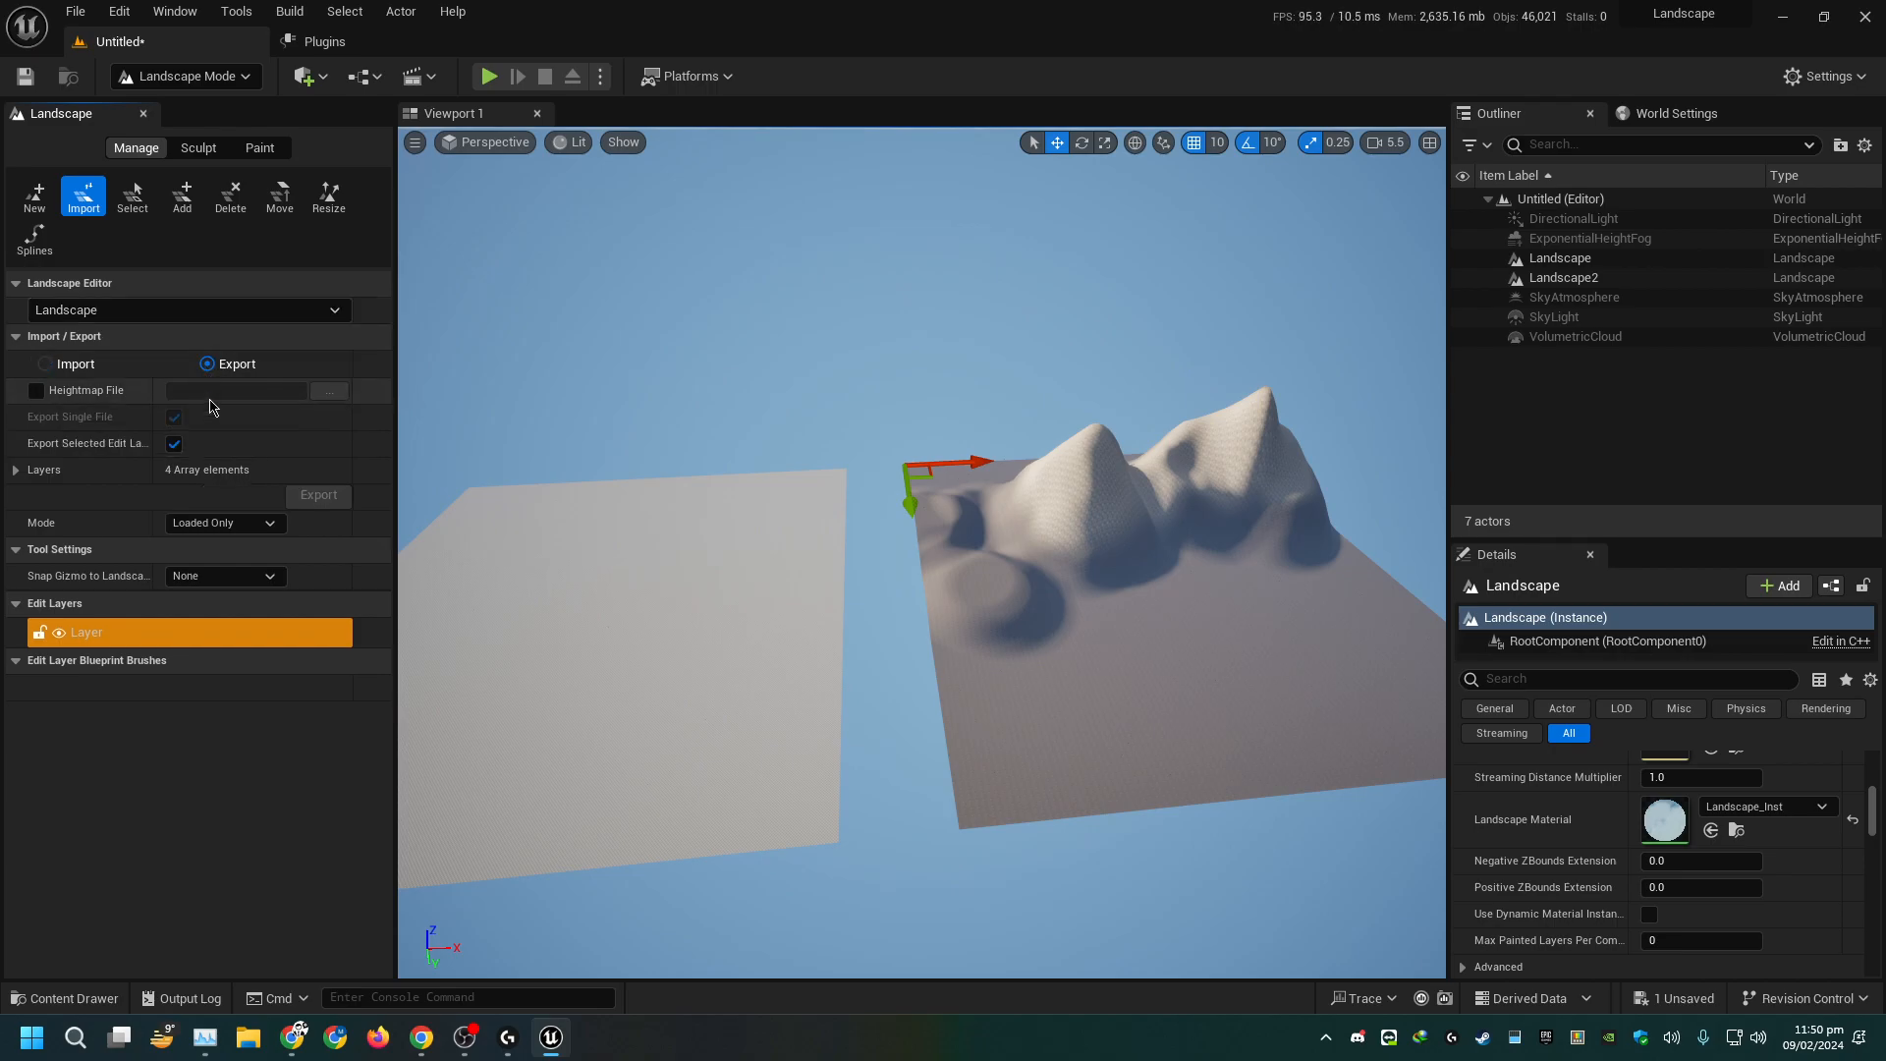
left_click(17, 470)
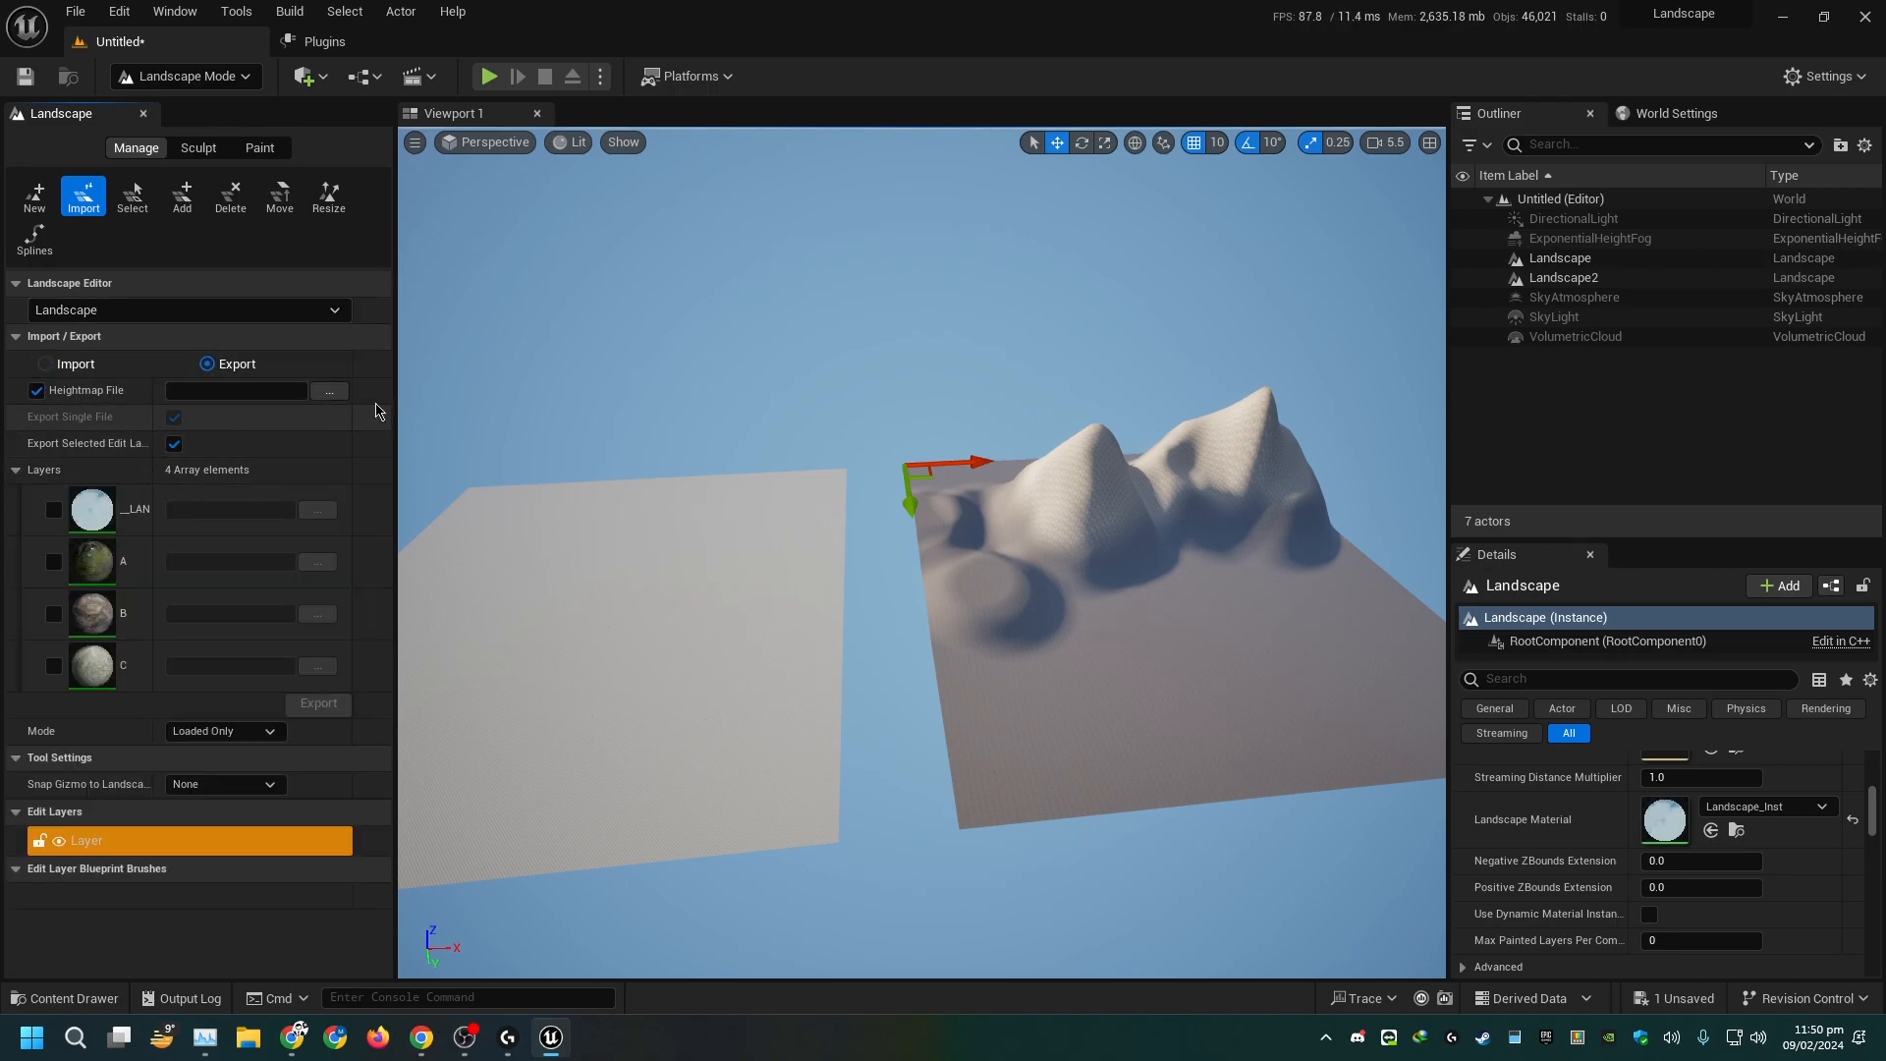
Browse for the heightmap export location and create and open a folder named Landscape inside Temp
left_click(329, 391)
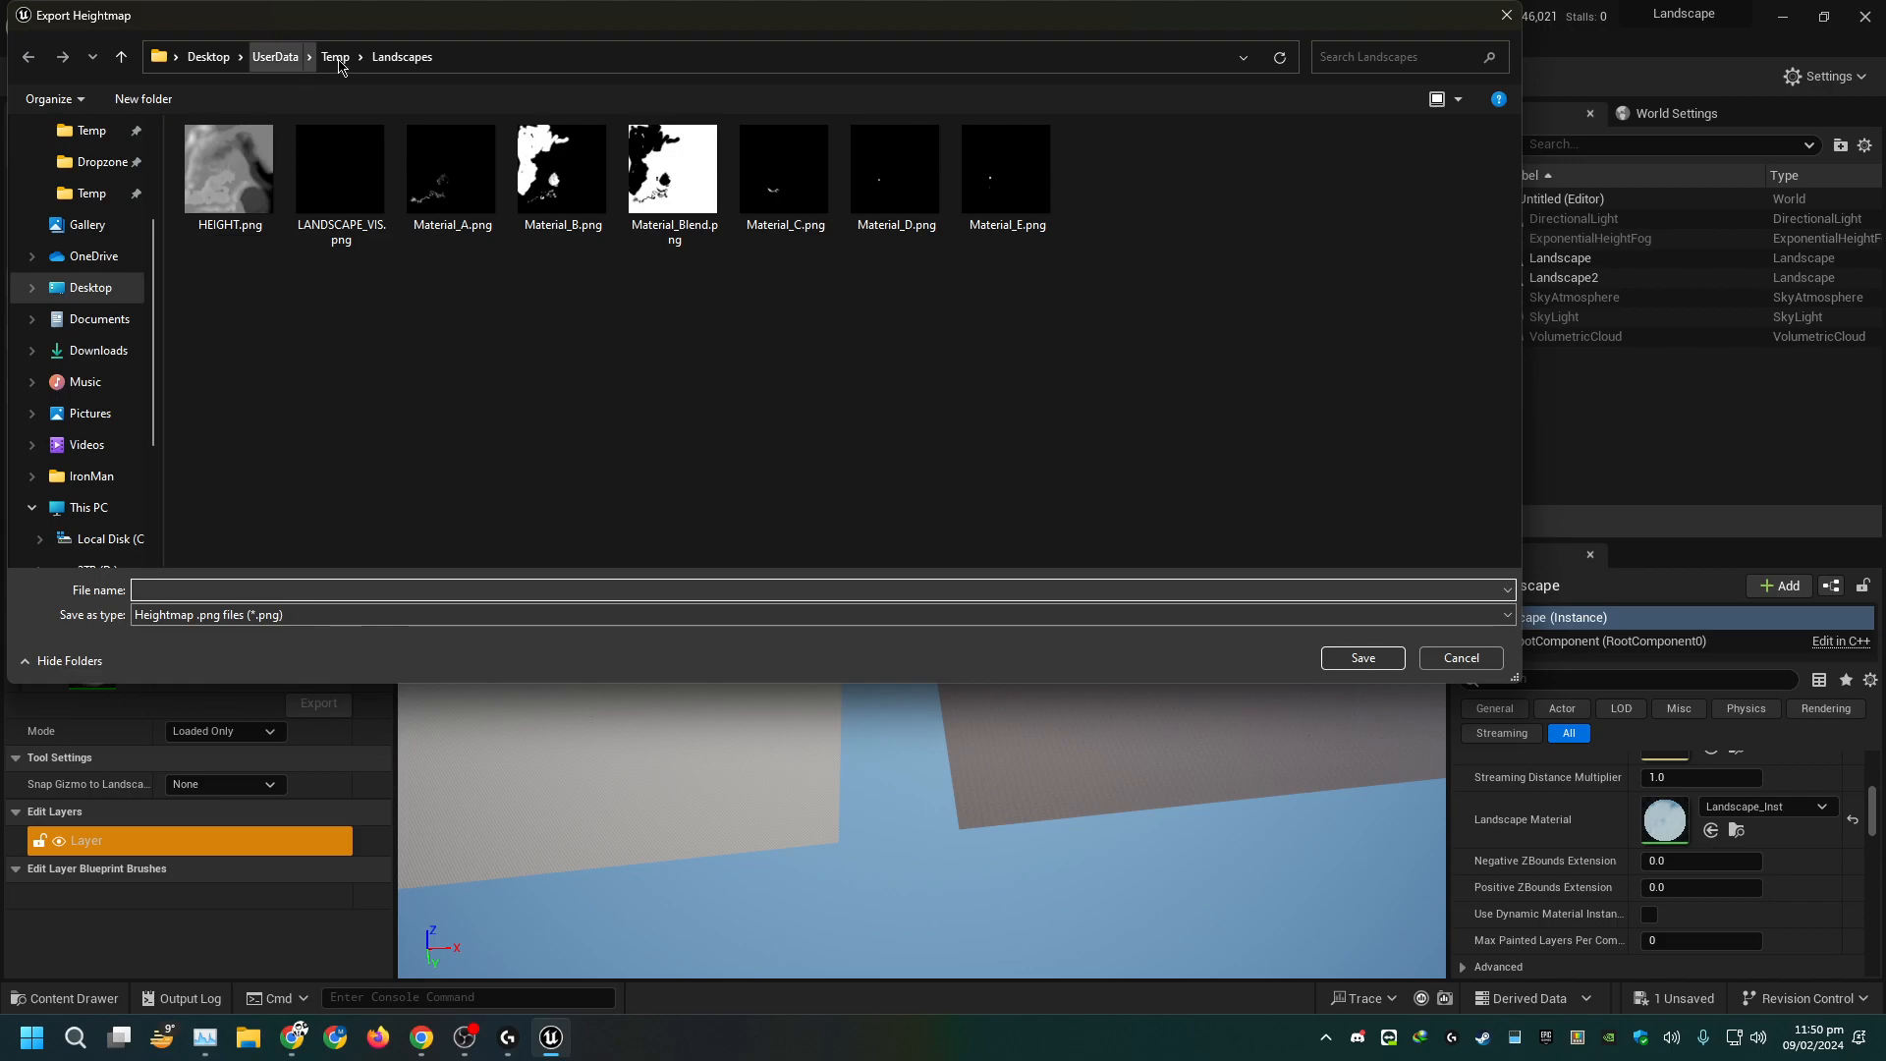
left_click(334, 57)
left_click(144, 98)
type("Landscape")
key("Return")
key("Return")
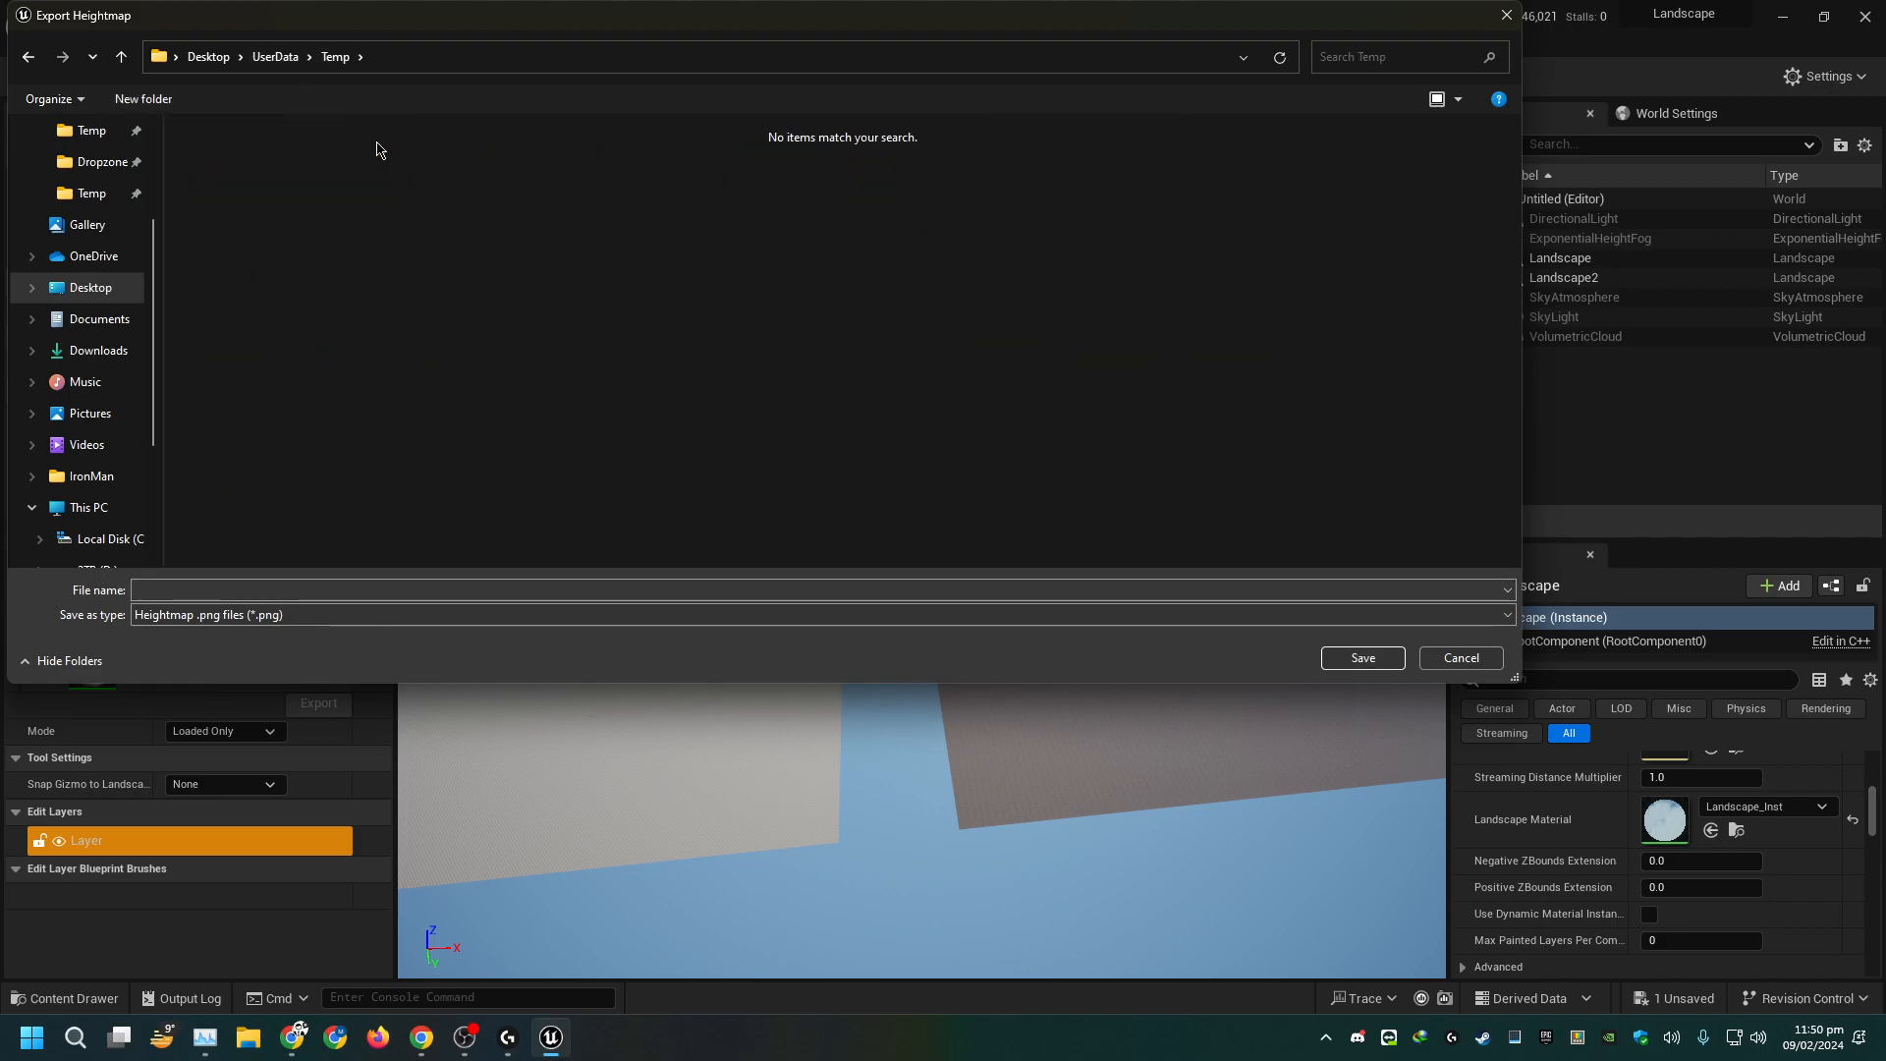
Name the heightmap export file "sample landscape" in the Heightmap .r16/.raw format
left_click(279, 614)
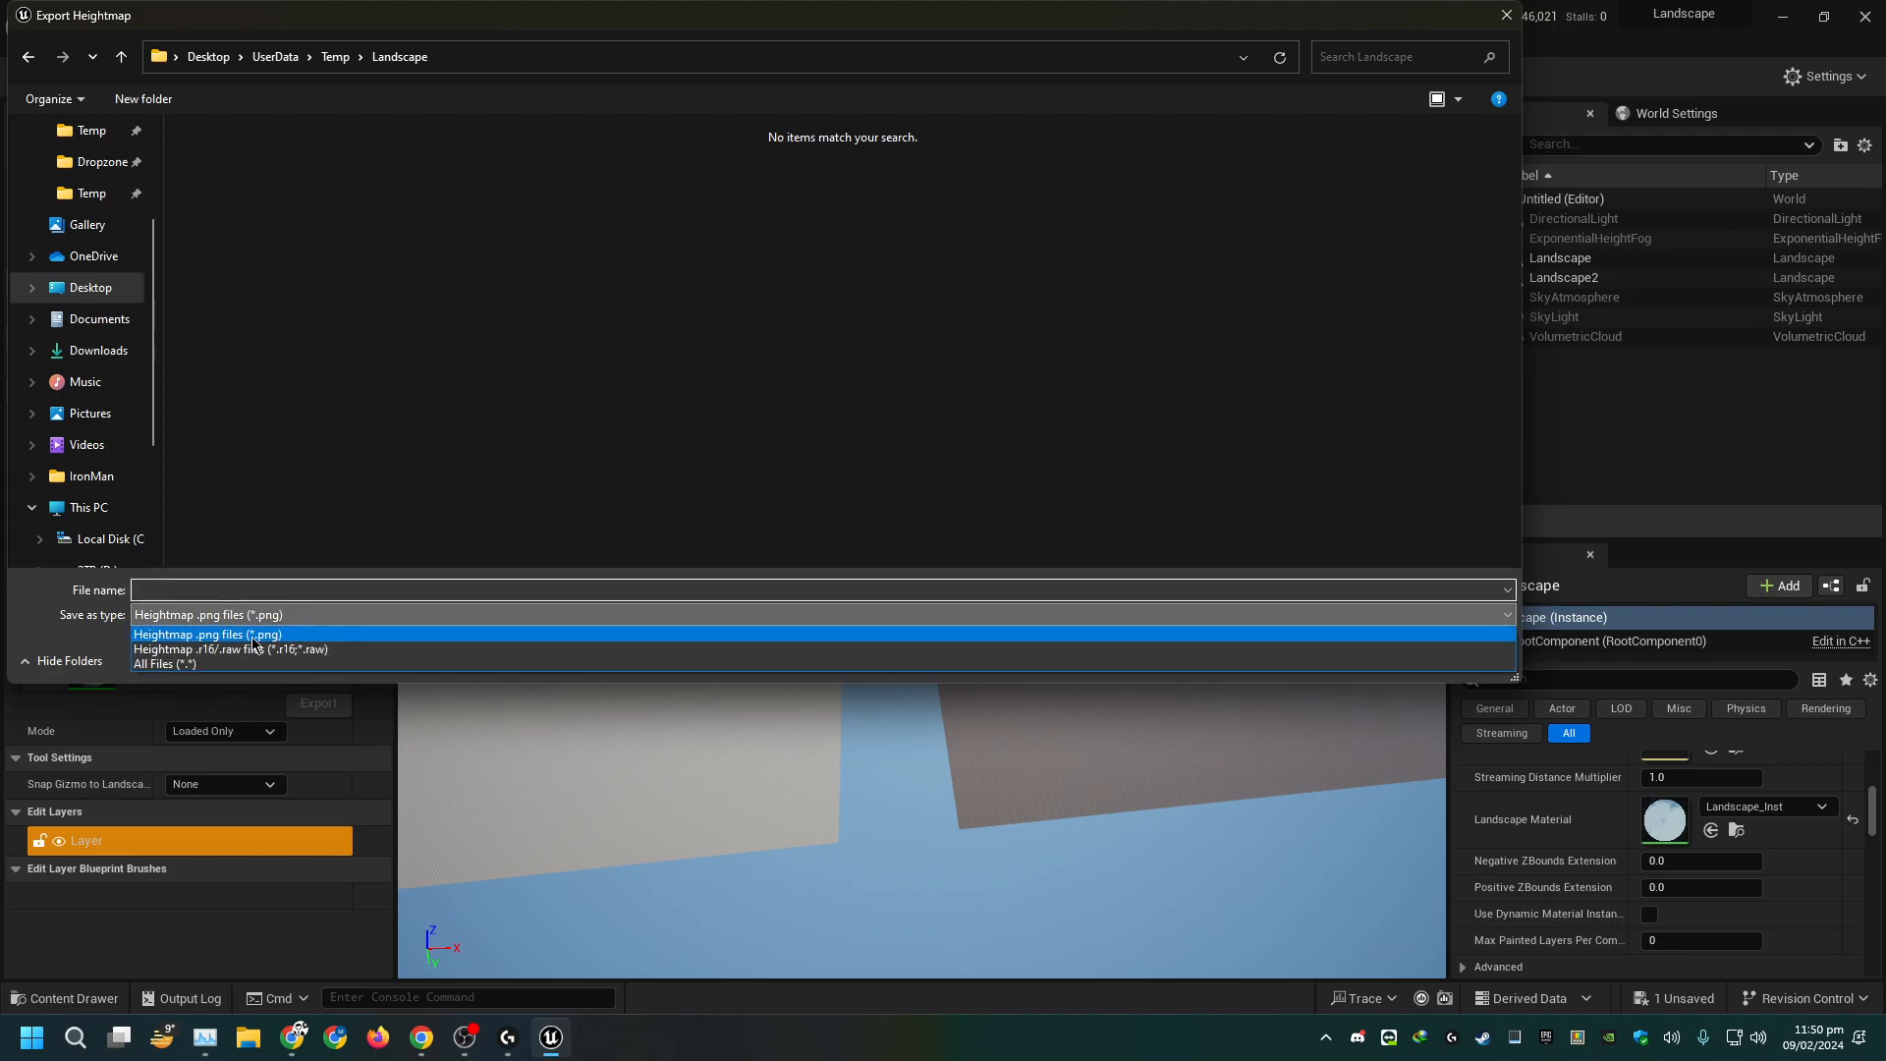
left_click(276, 649)
left_click(274, 587)
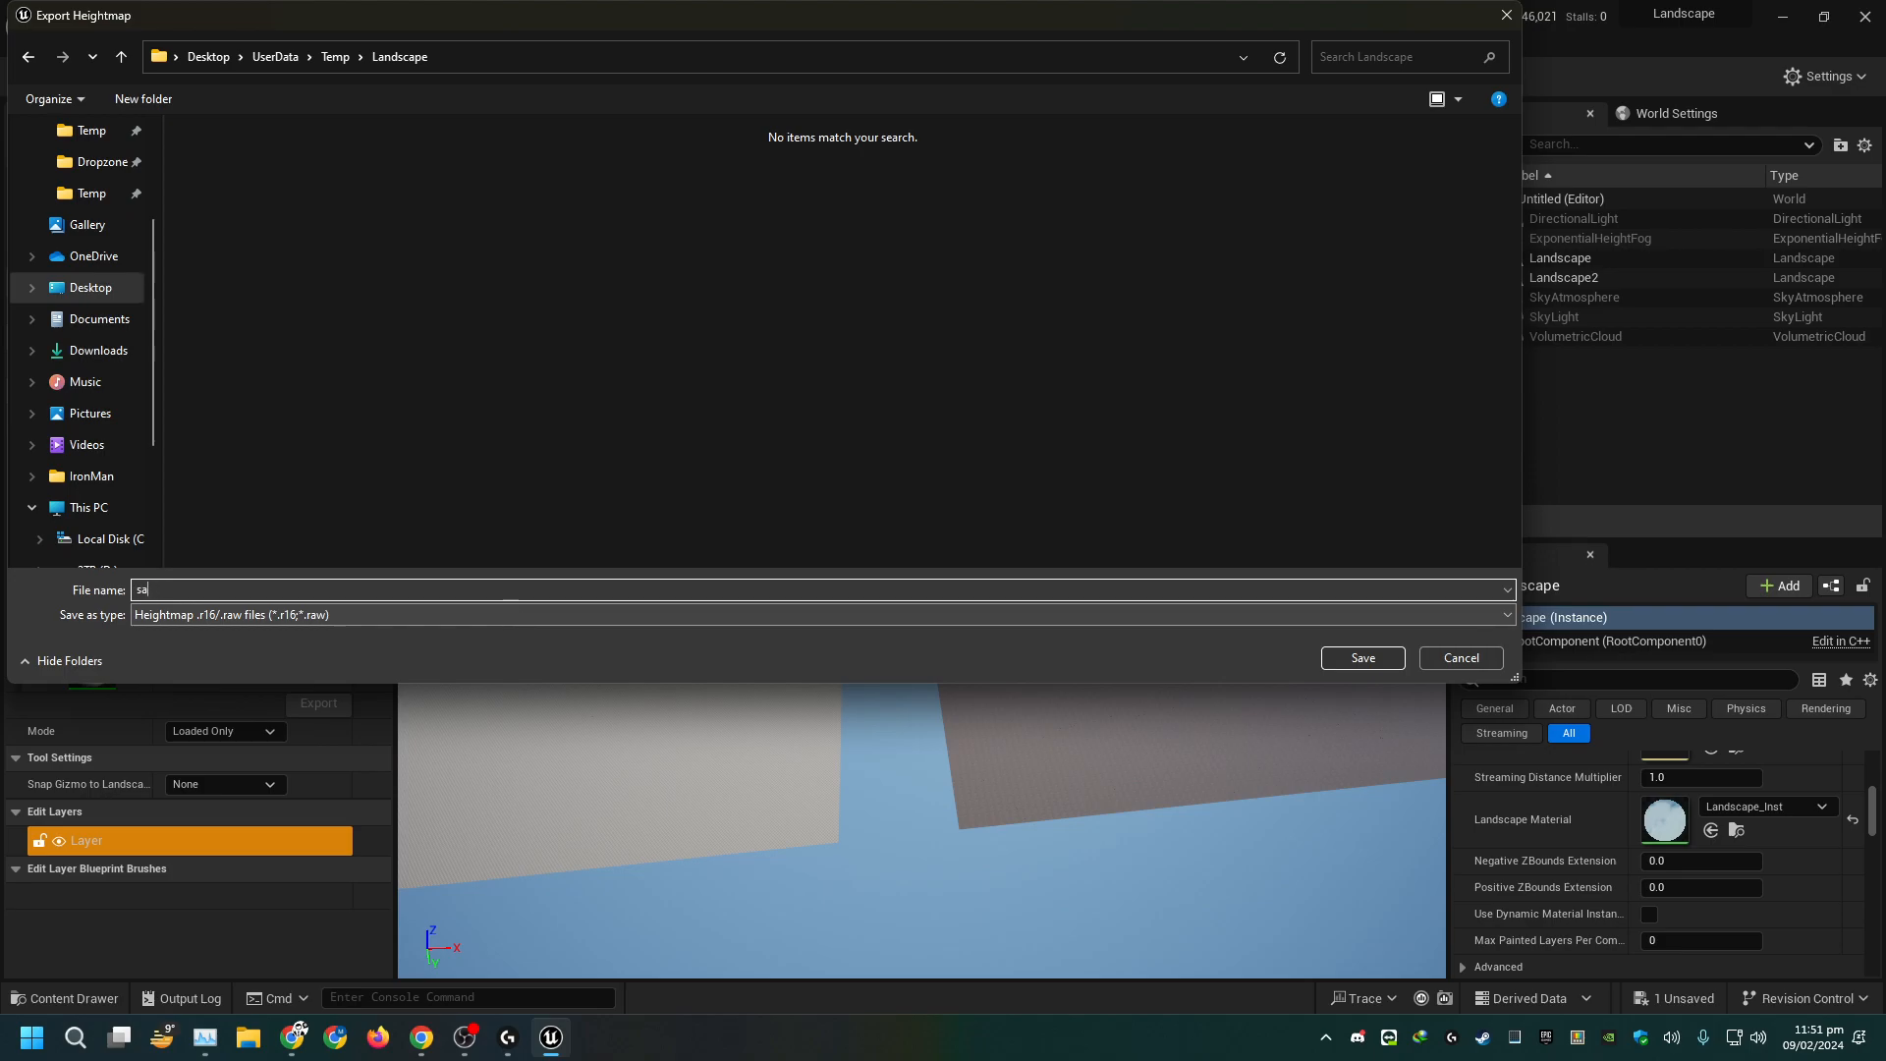
type("sample landscape")
key("Return")
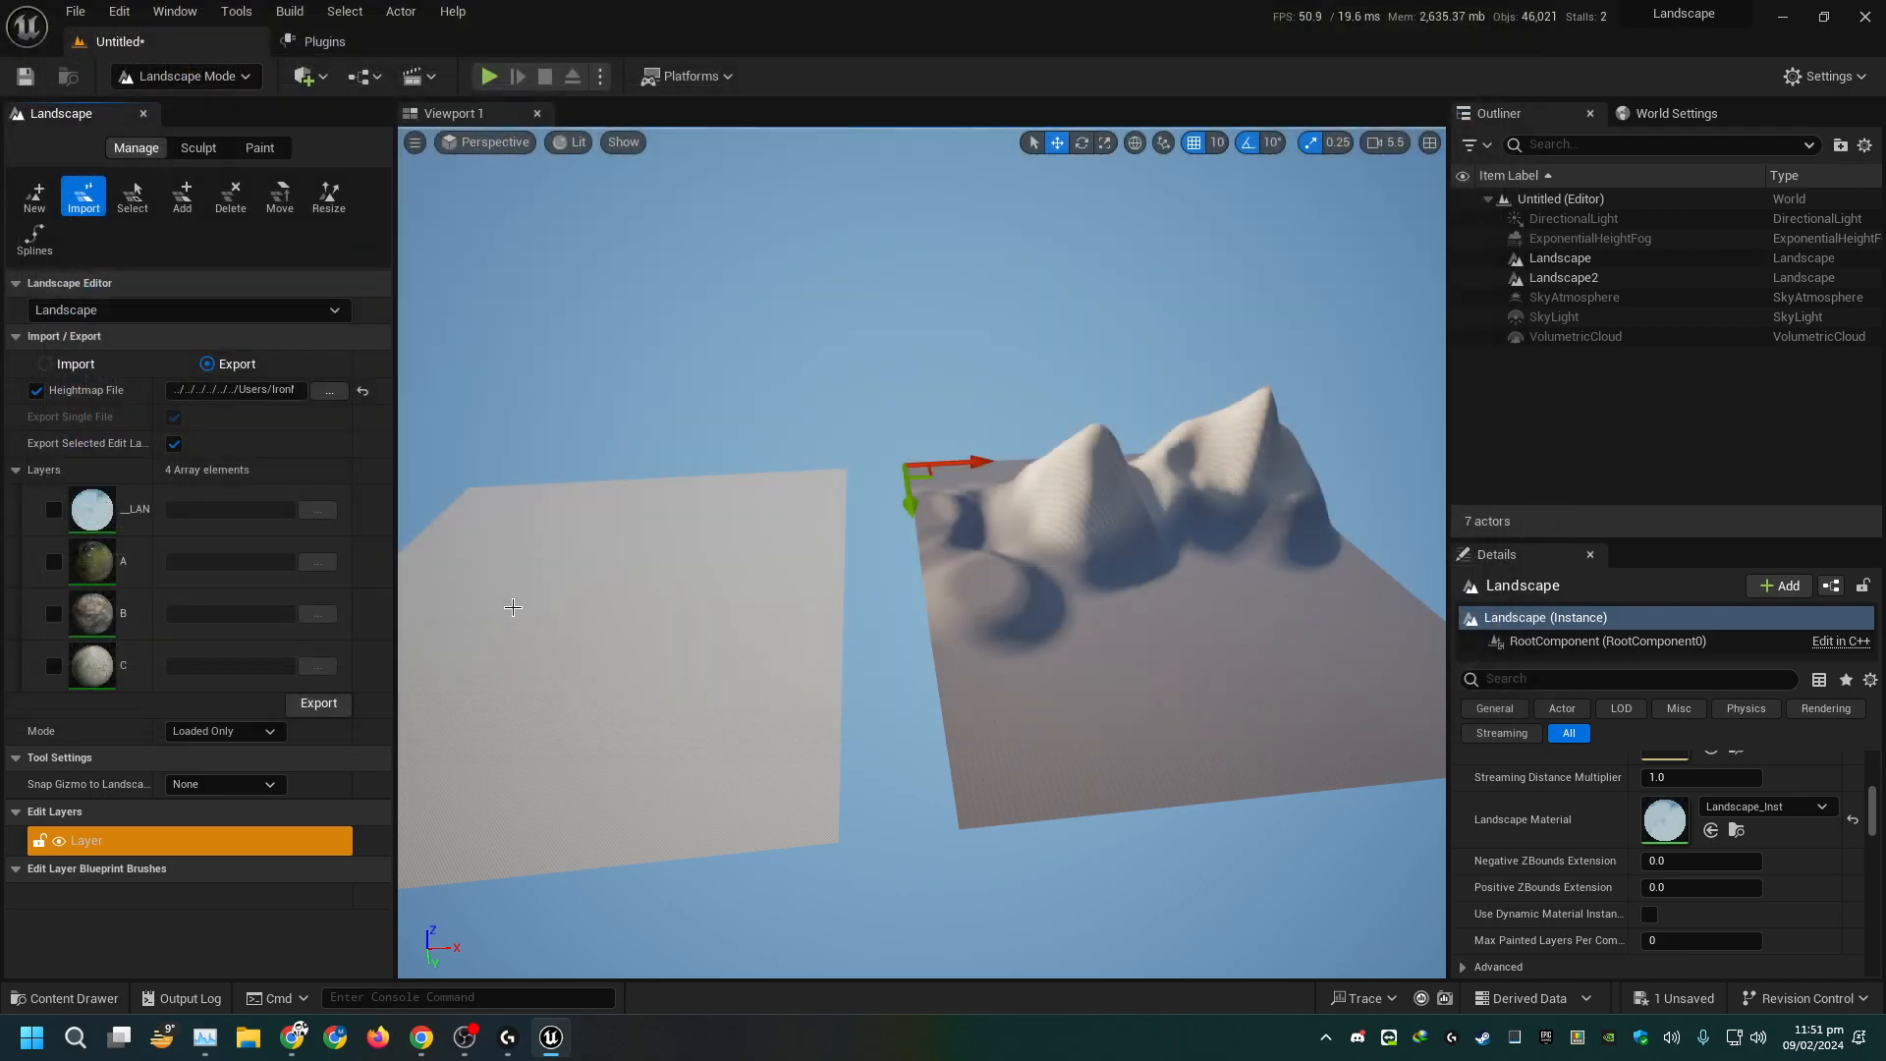
Include layers B and C in the export and view the painted material up close
left_click(54, 612)
left_click(54, 667)
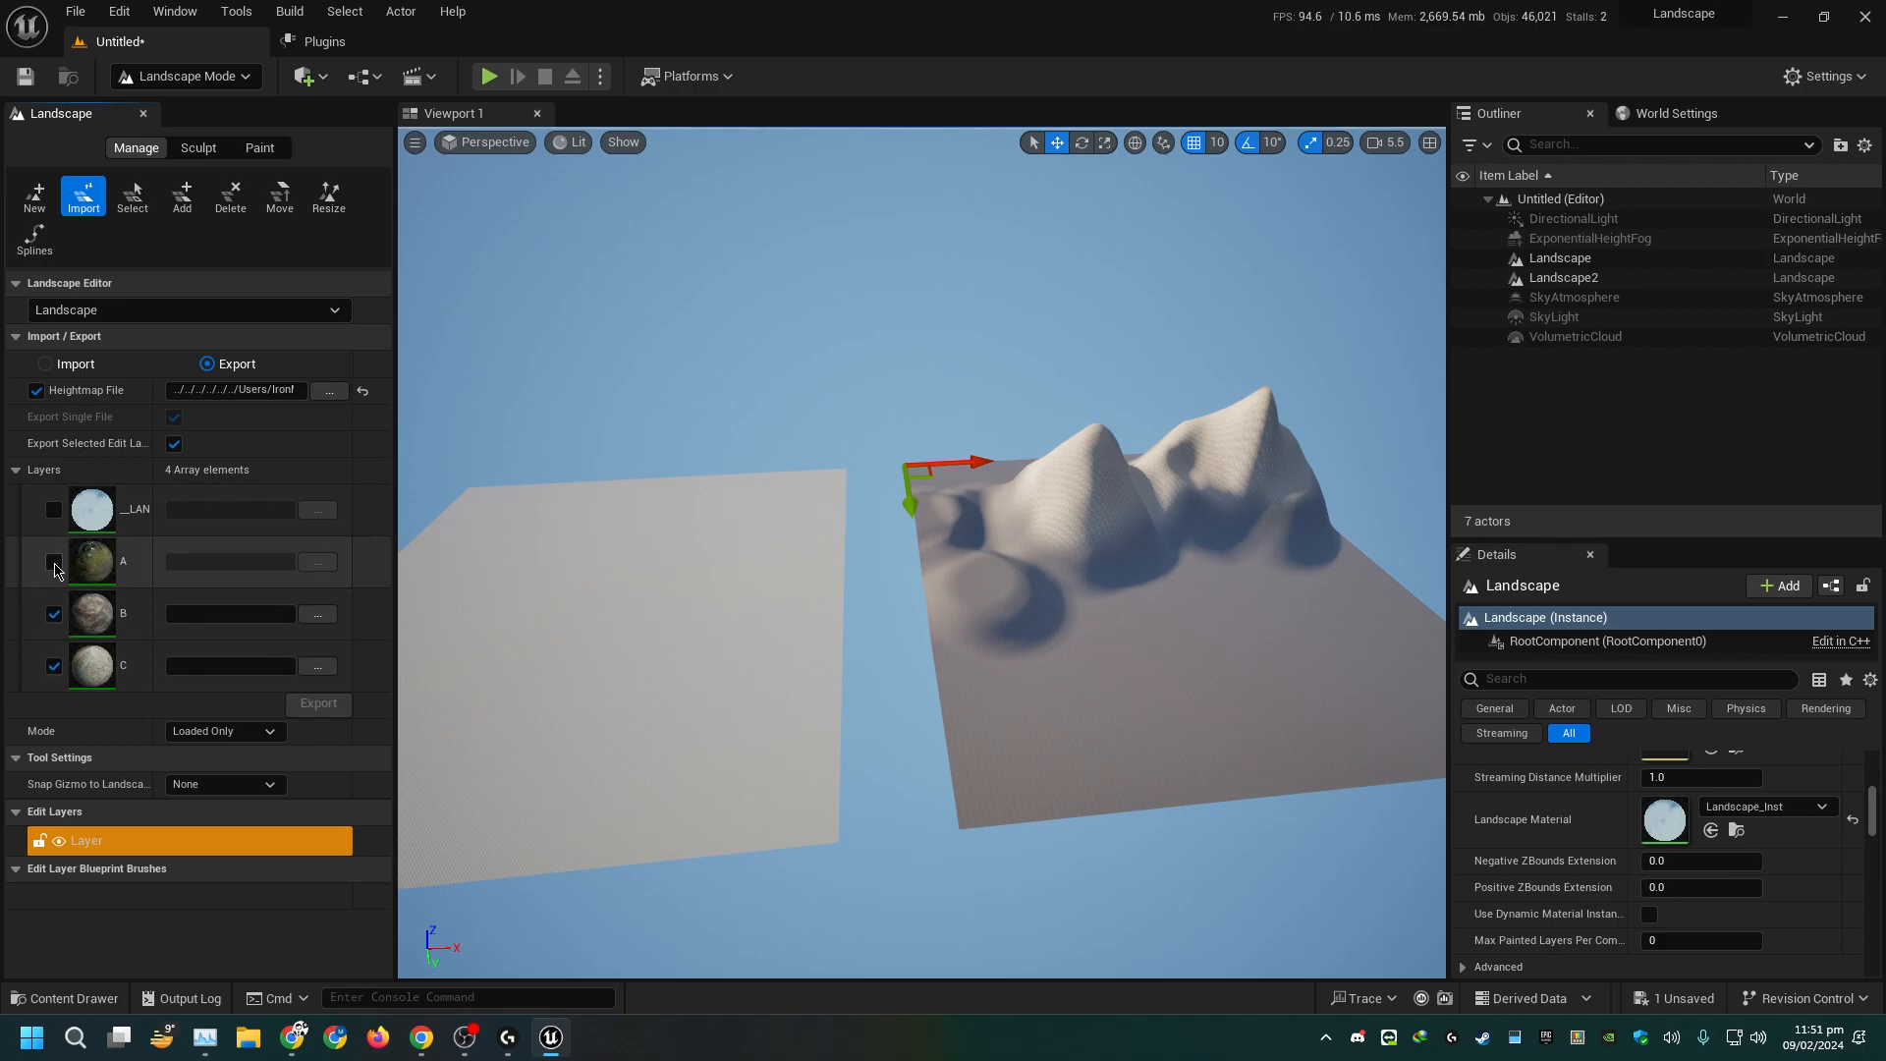
key("w")
right_click_drag(428, 640, 427, 640)
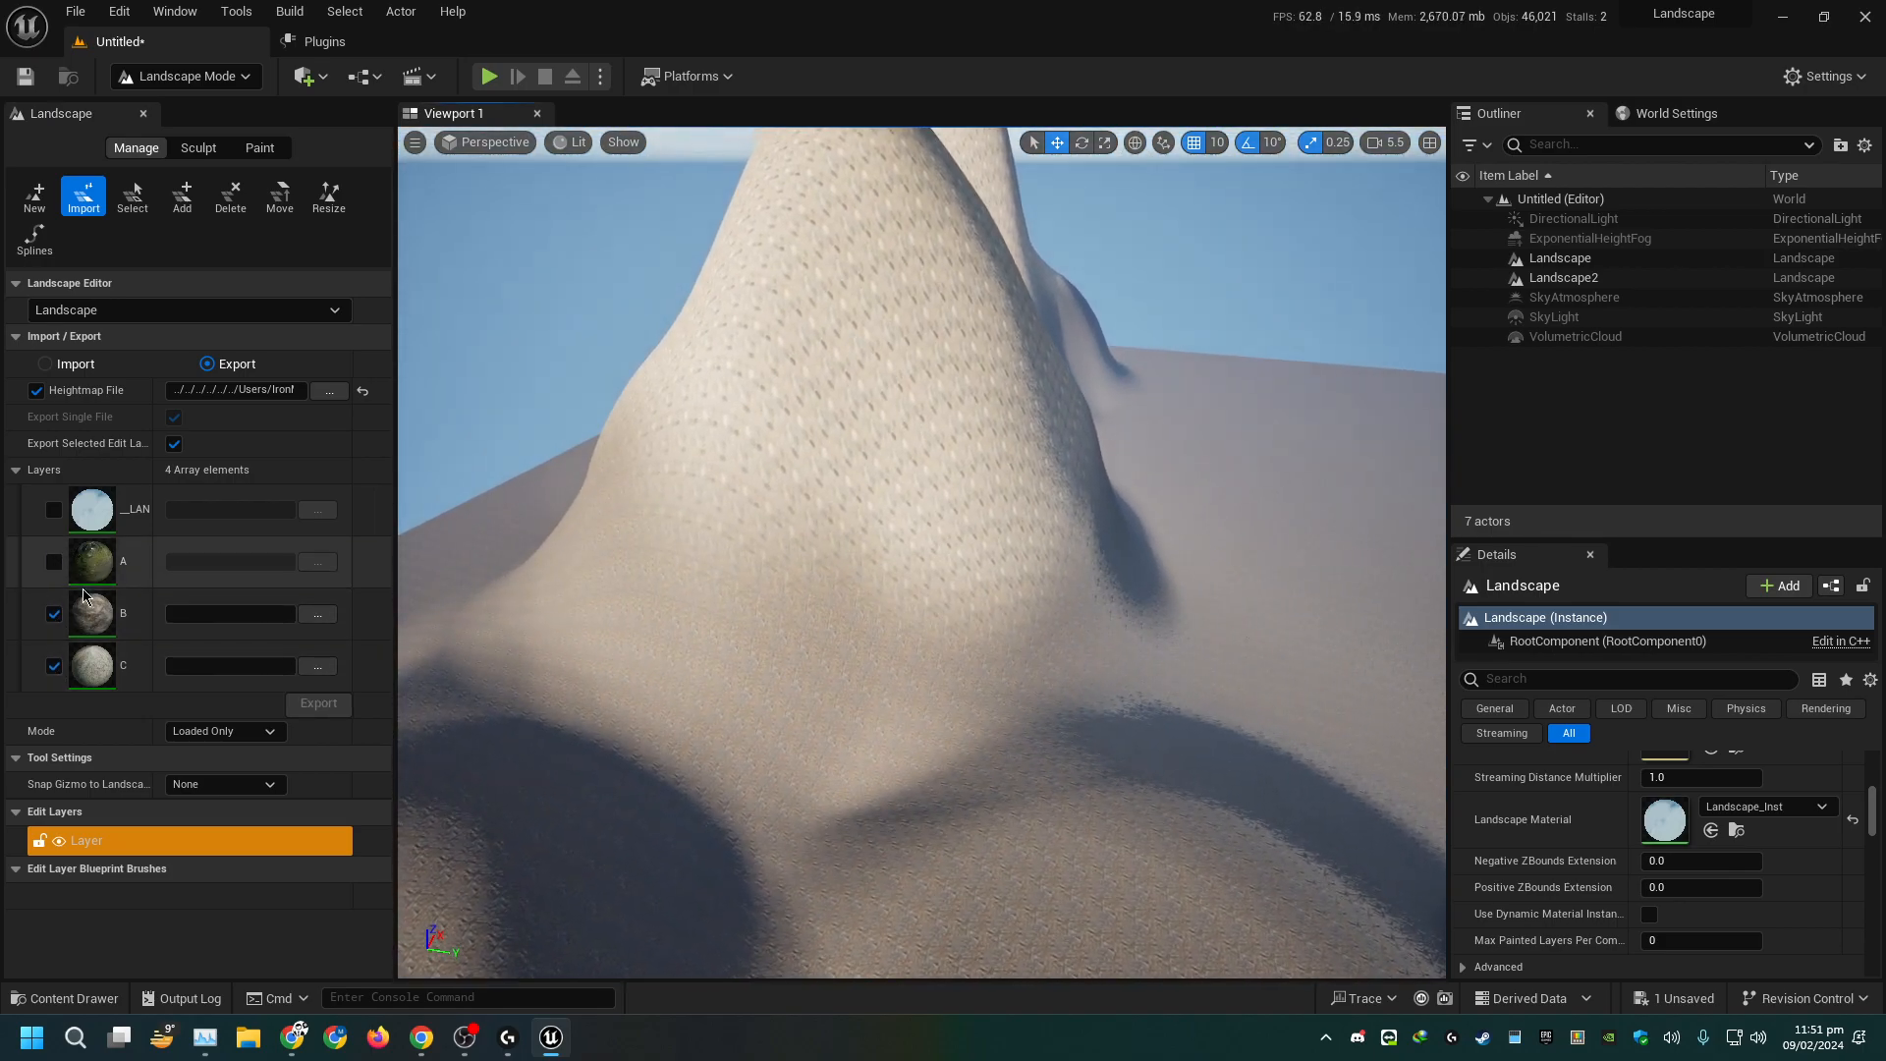
Set the layer export files to "material b.r8" for layer B and "material C.r8" for layer C
left_click(310, 614)
left_click(224, 616)
left_click(197, 648)
left_click(207, 588)
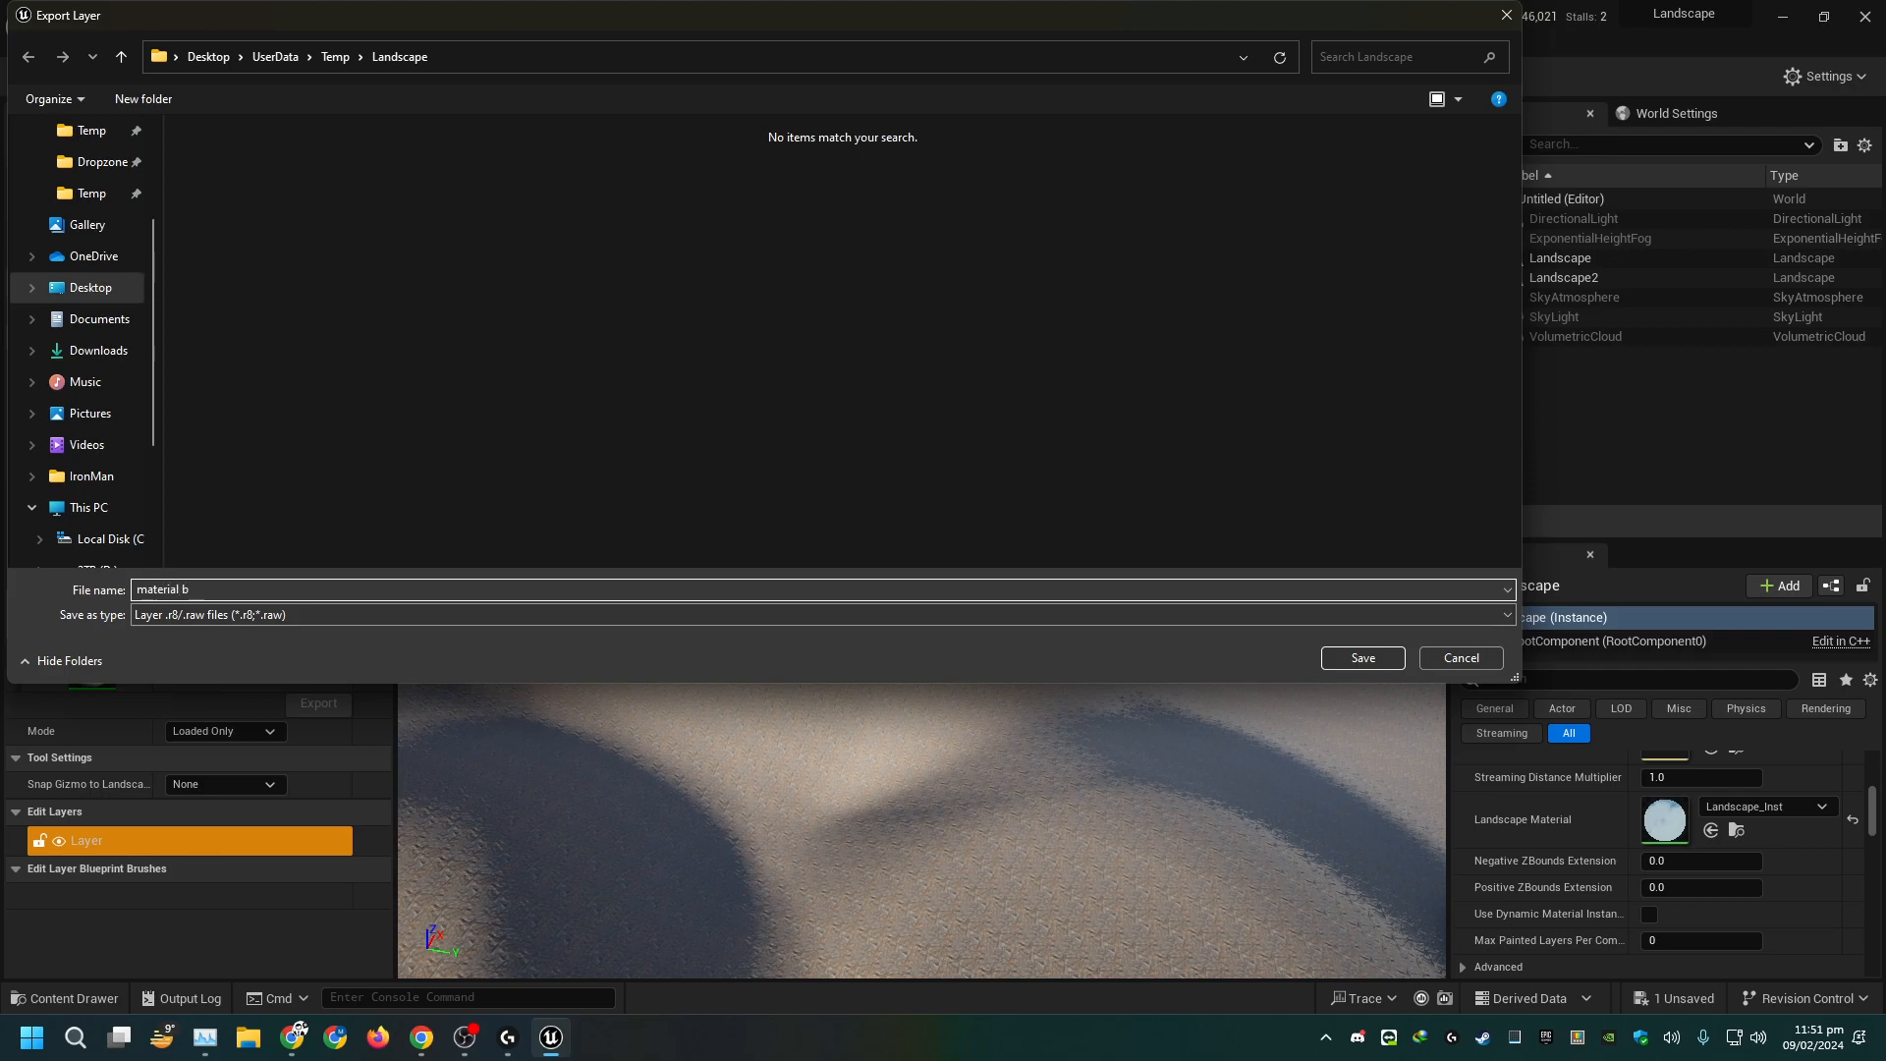
key("Return")
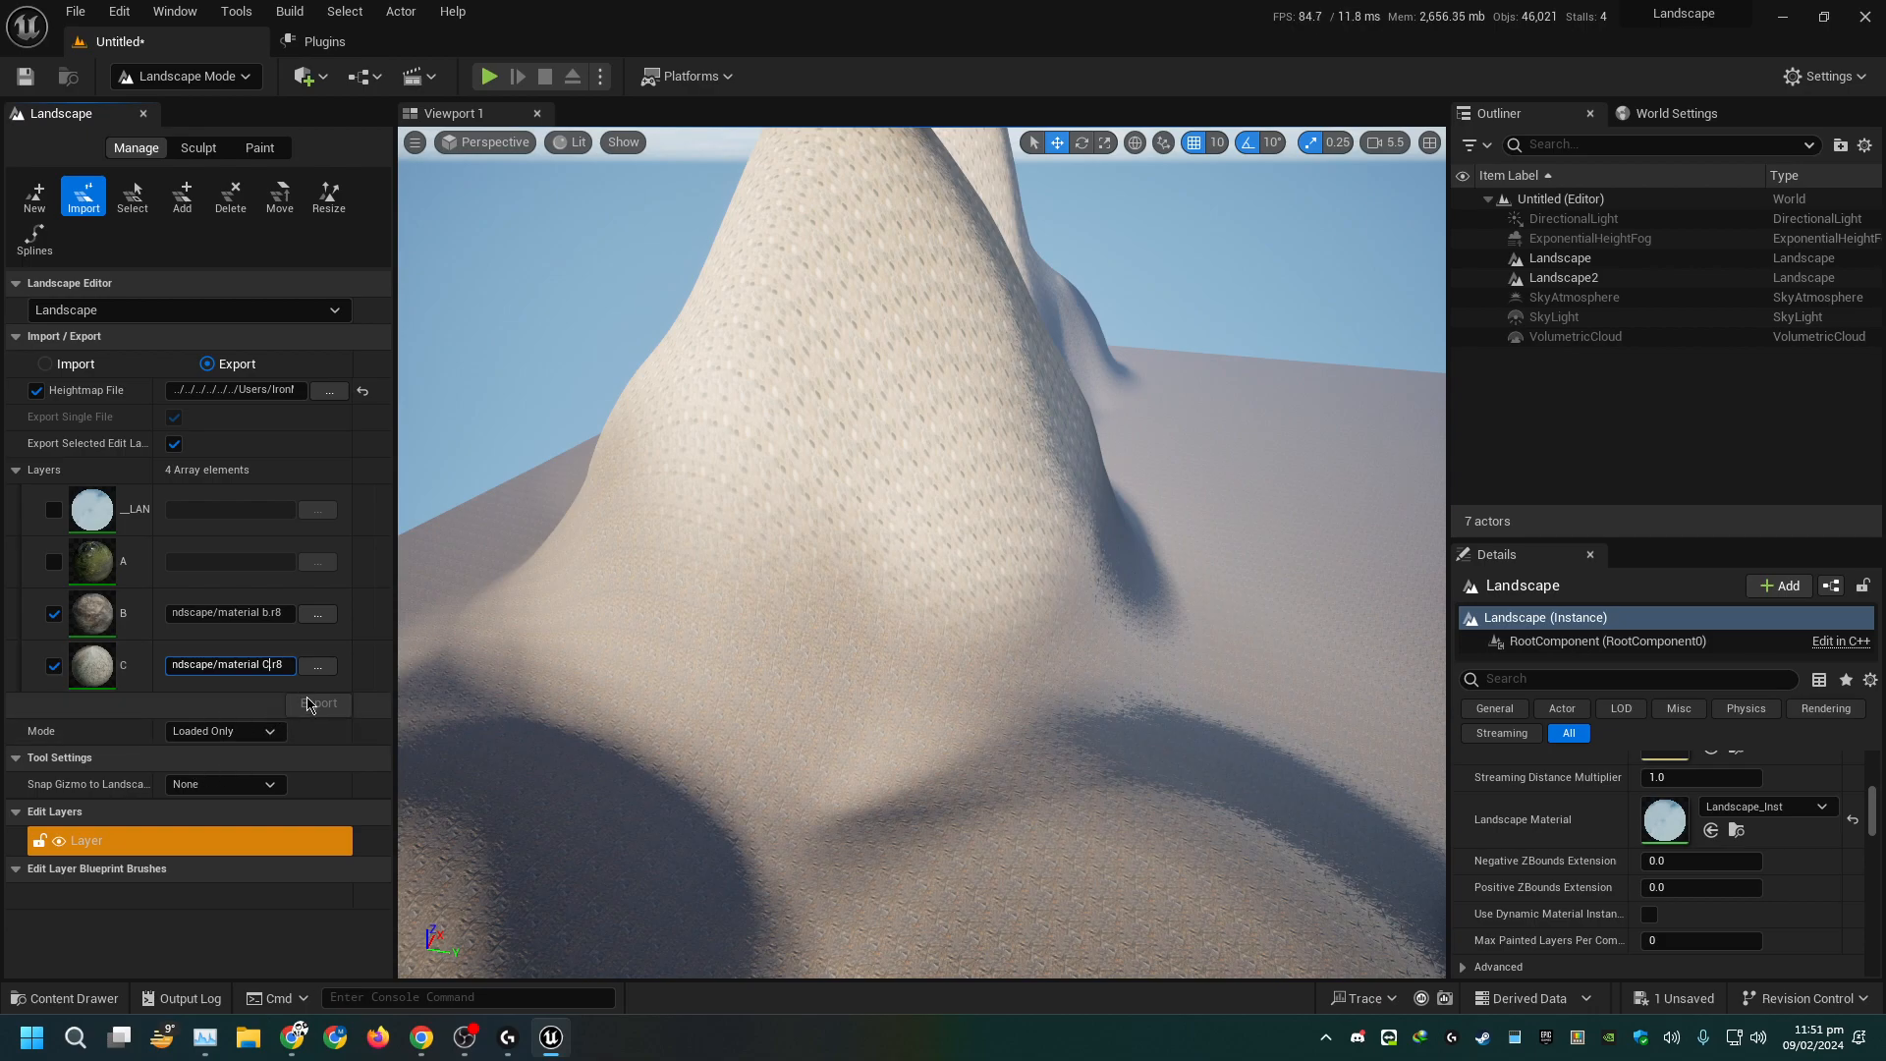
Check the component and resolution information of the original mountain landscape
right_click_drag(629, 579, 423, 619)
mouse_move(816, 578)
right_mouse_down()
mouse_move(972, 589)
mouse_move(1061, 643)
right_mouse_up()
scroll(815, 578, "up", 2)
key("d")
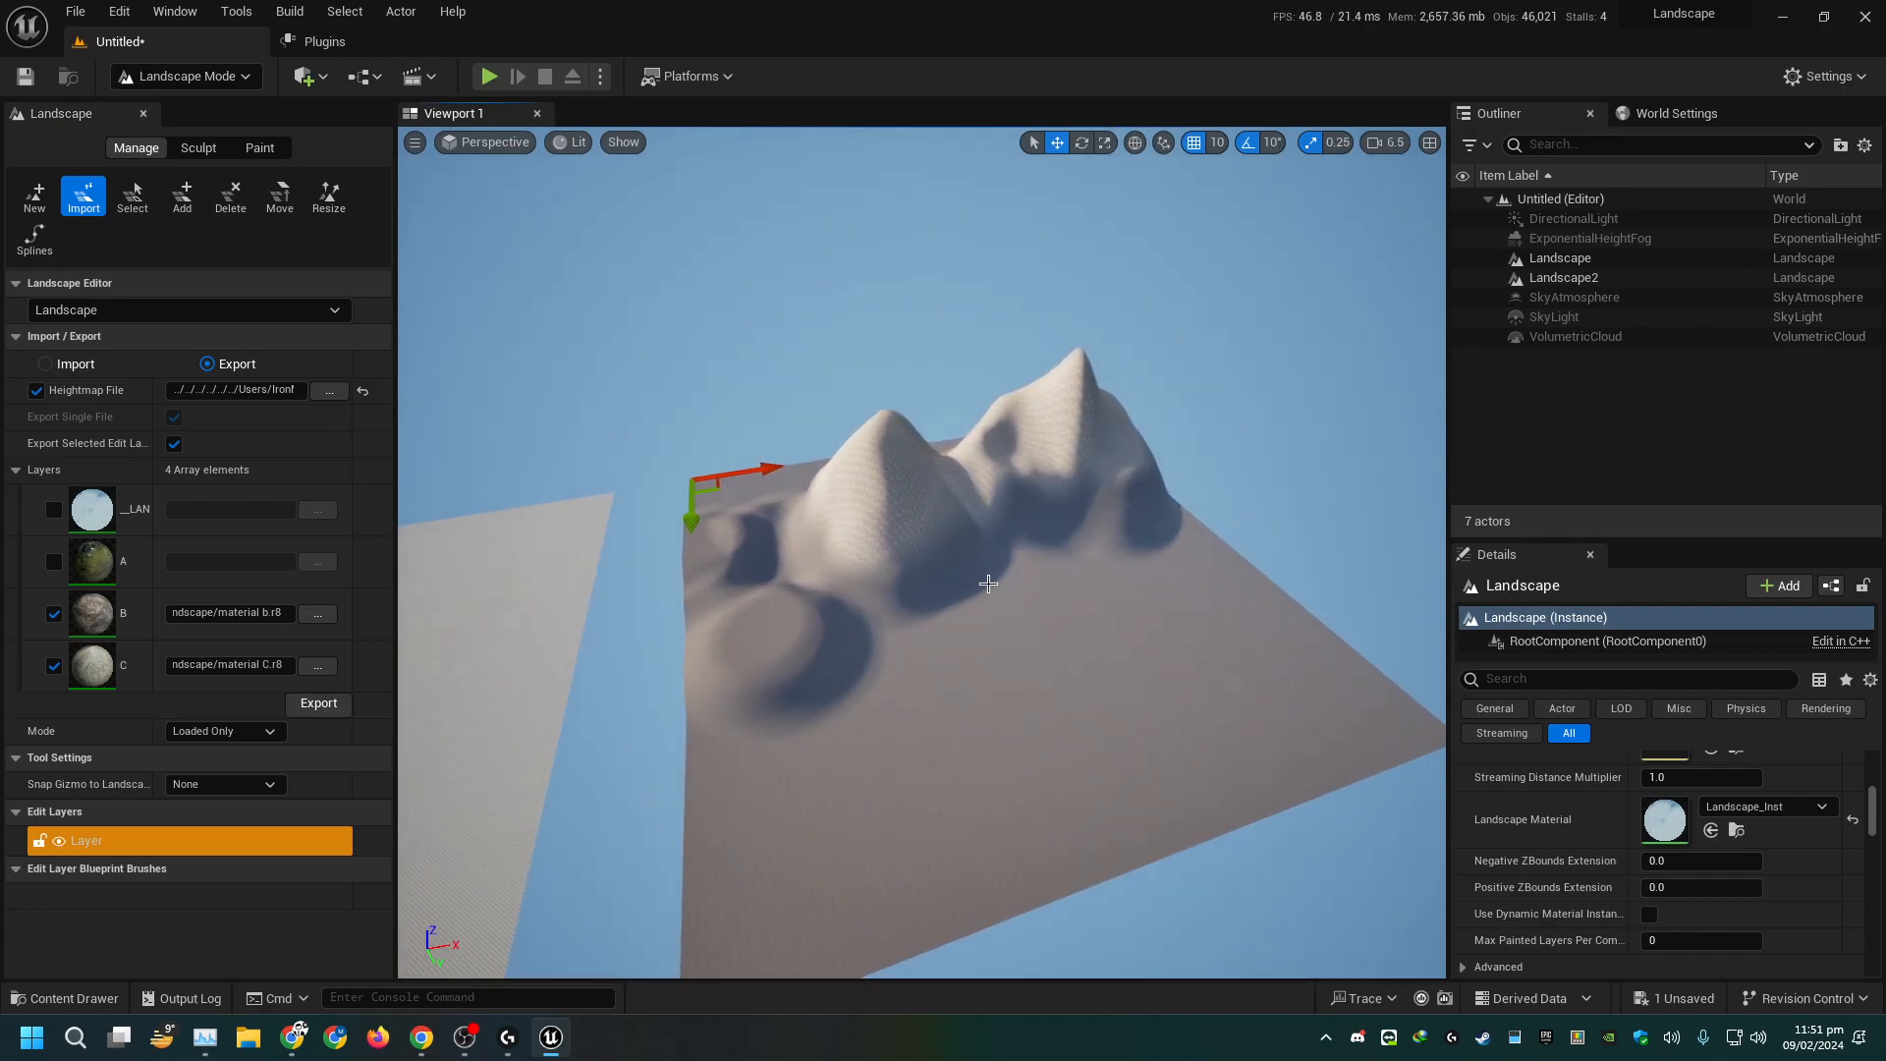
scroll(1679, 865, "down", 5)
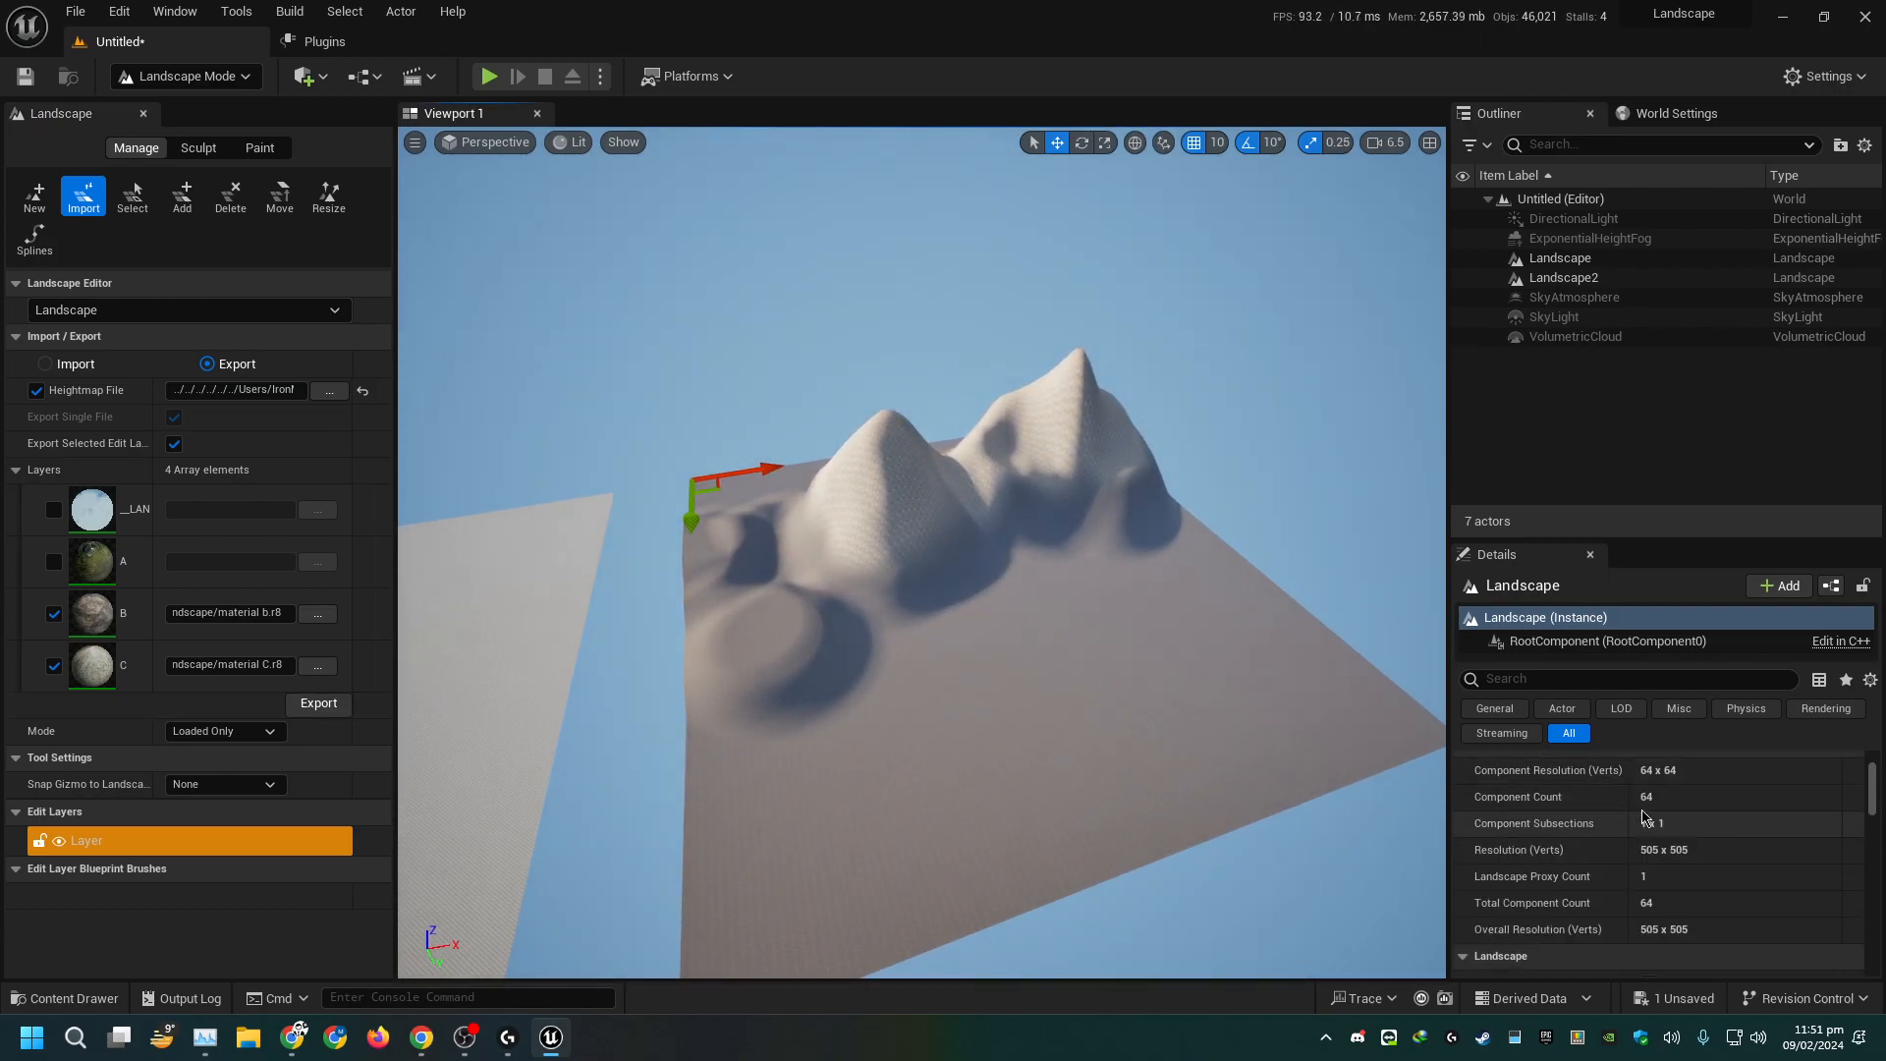
Make the flat Landscape2 the active landscape and check its component and resolution information
right_click_drag(802, 673, 678, 668)
key("a")
left_click(145, 316)
left_click(146, 365)
left_click(770, 619)
right_click_drag(943, 556, 1014, 554)
key("a")
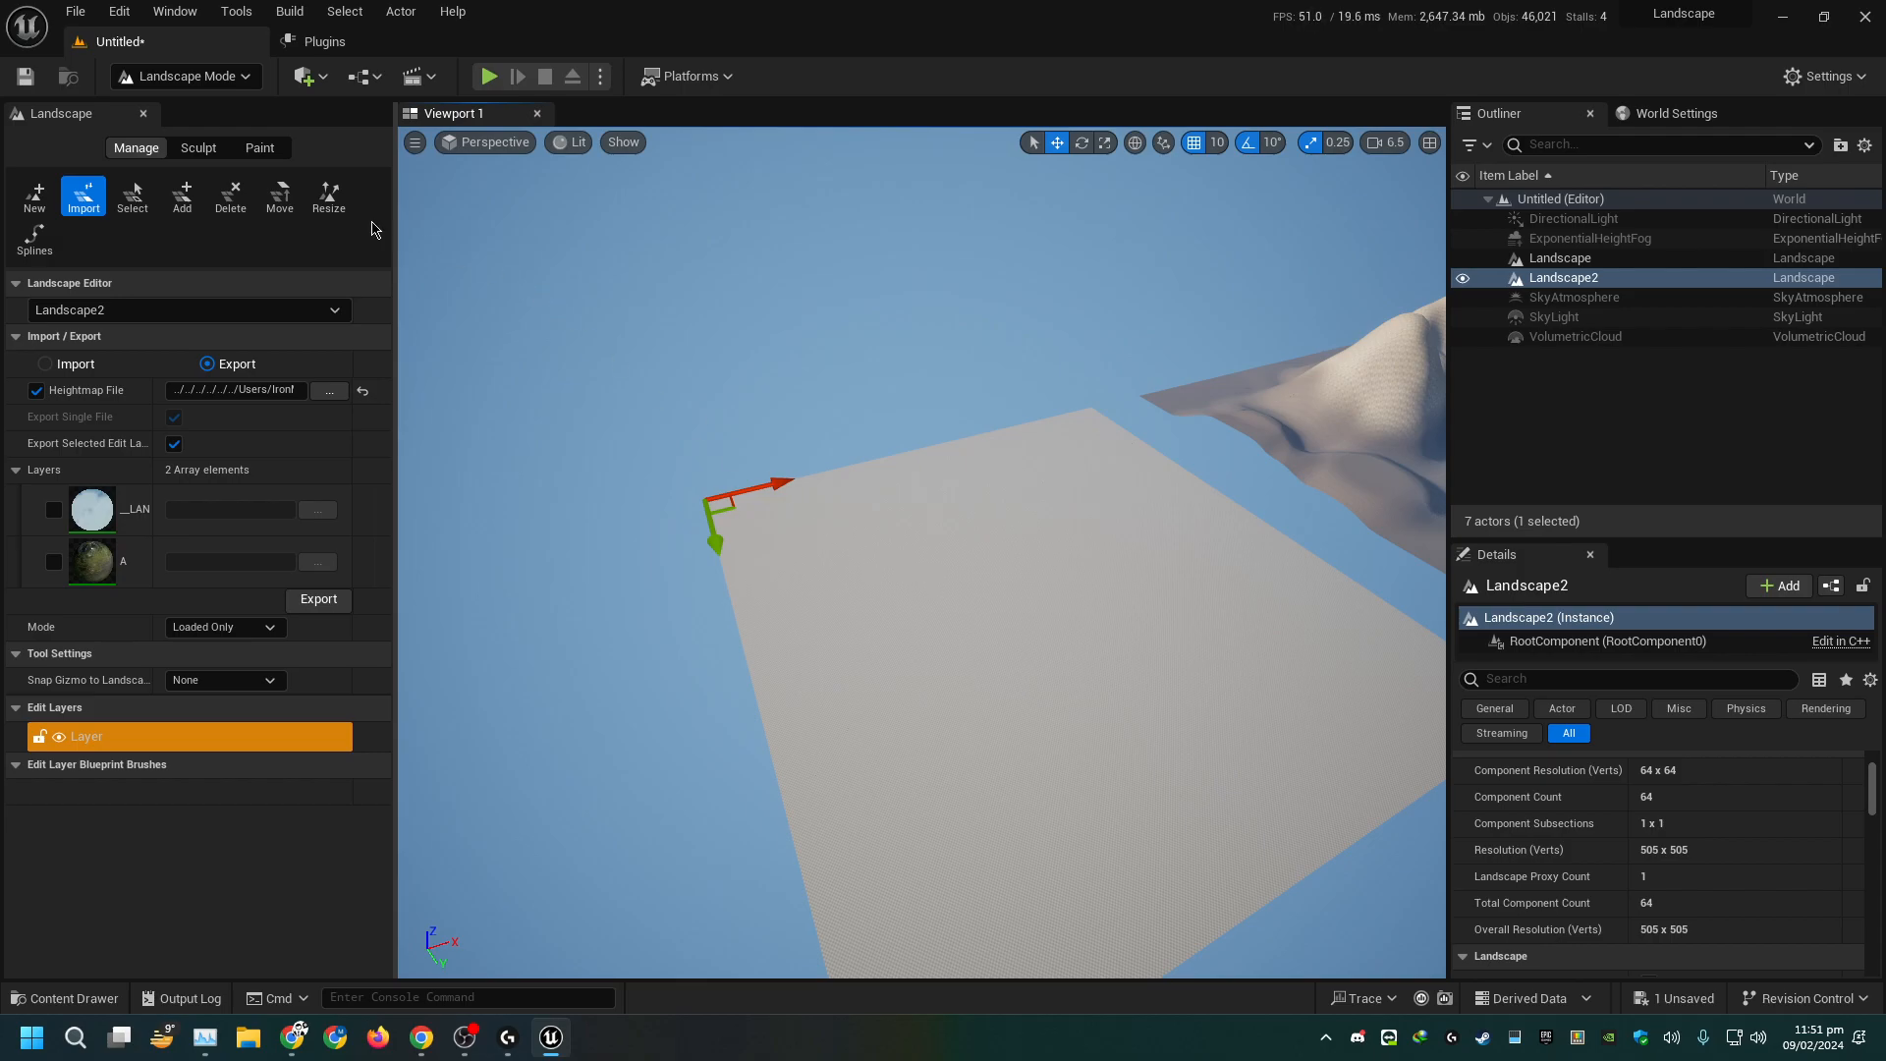
Assign the Landscape_Inst material as the landscape material of Landscape2
key("shift+1")
scroll(1604, 853, "down", 5)
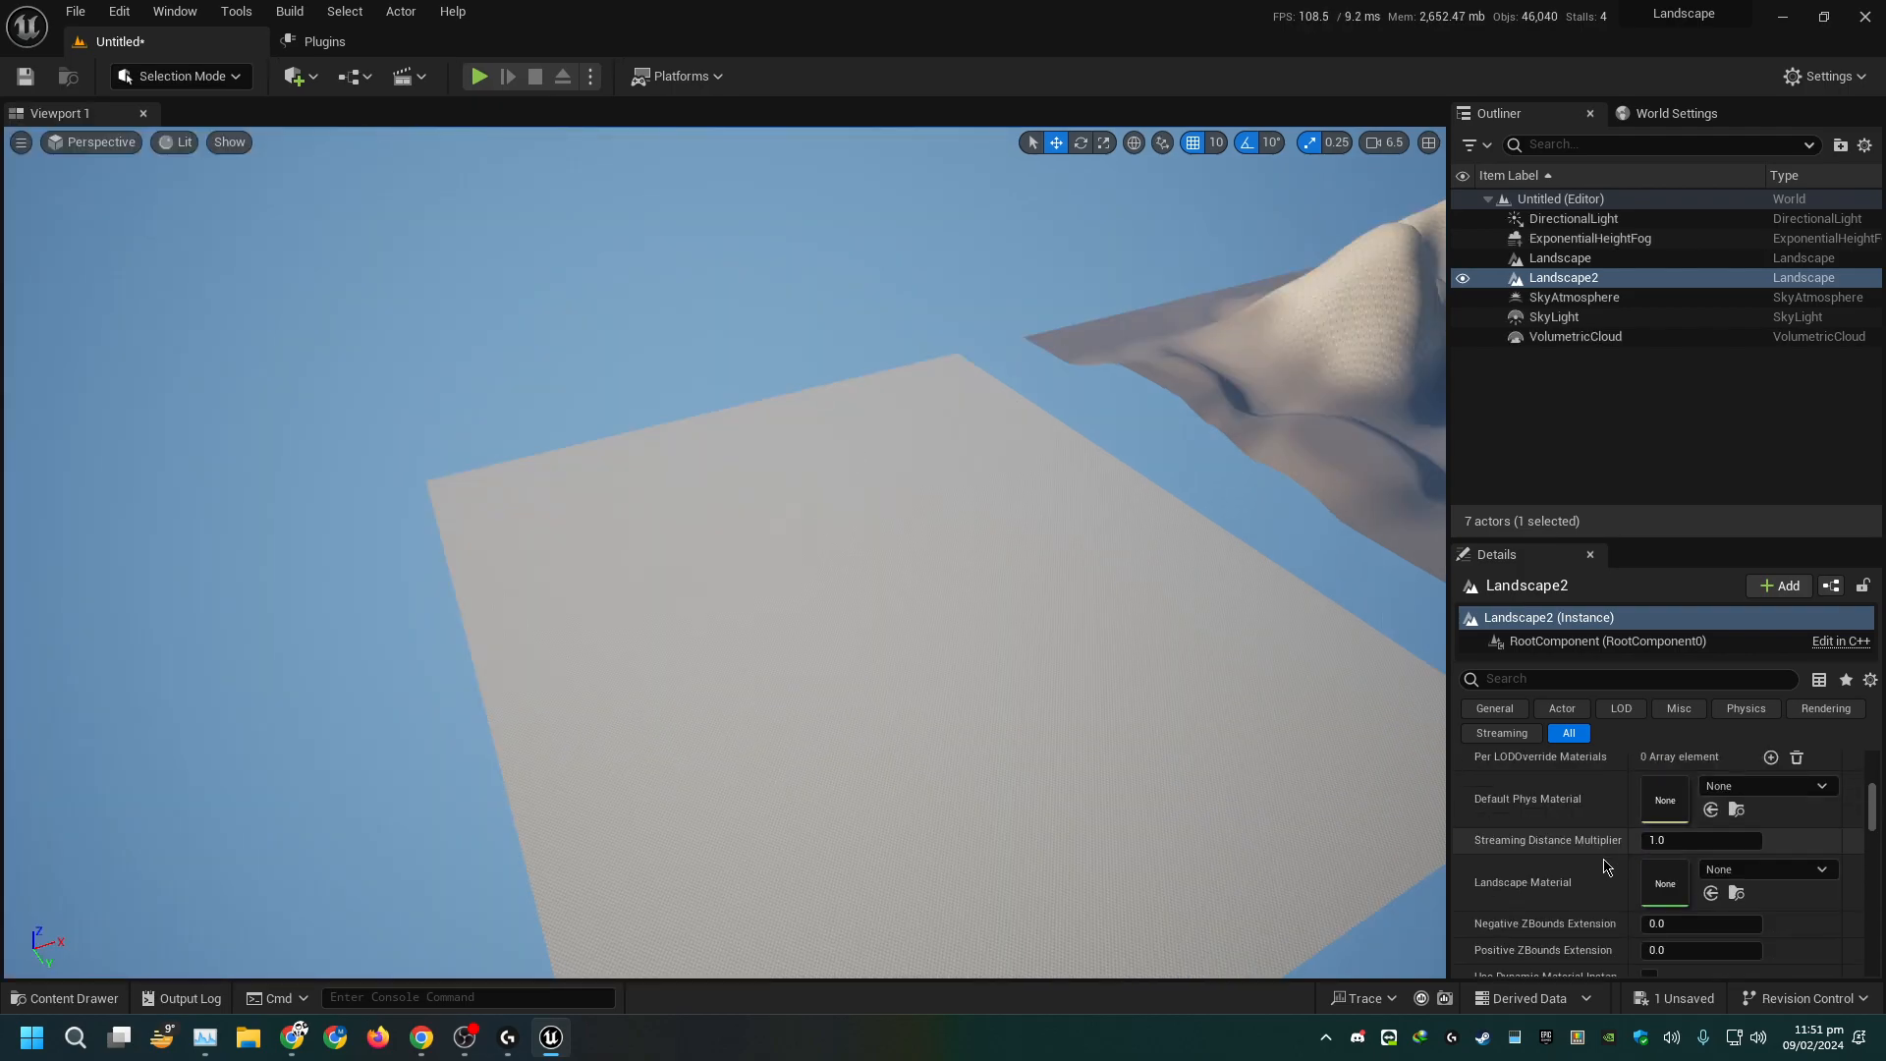
left_click(1766, 869)
key("ctrl+space")
right_click_drag(1206, 668, 1130, 731)
left_click(1042, 664)
key("ctrl+space")
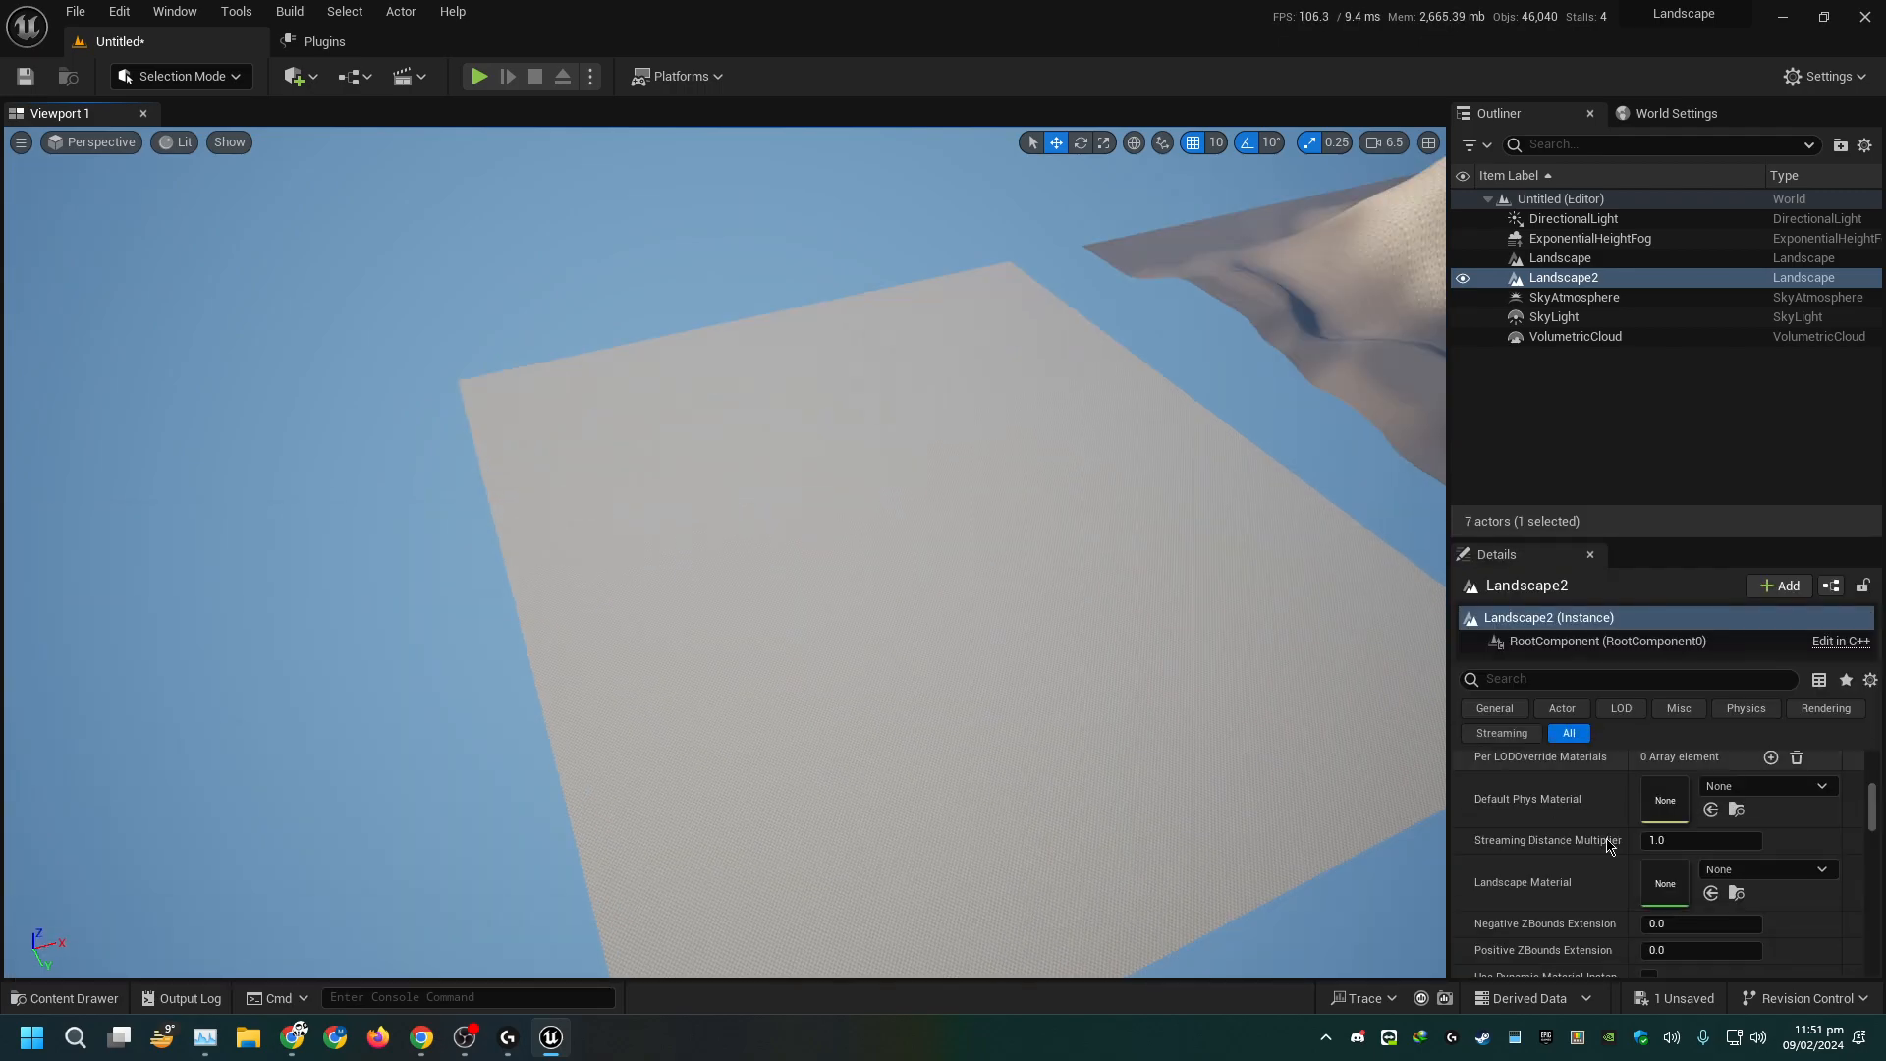
left_click(1710, 892)
right_click_drag(1050, 678, 968, 637)
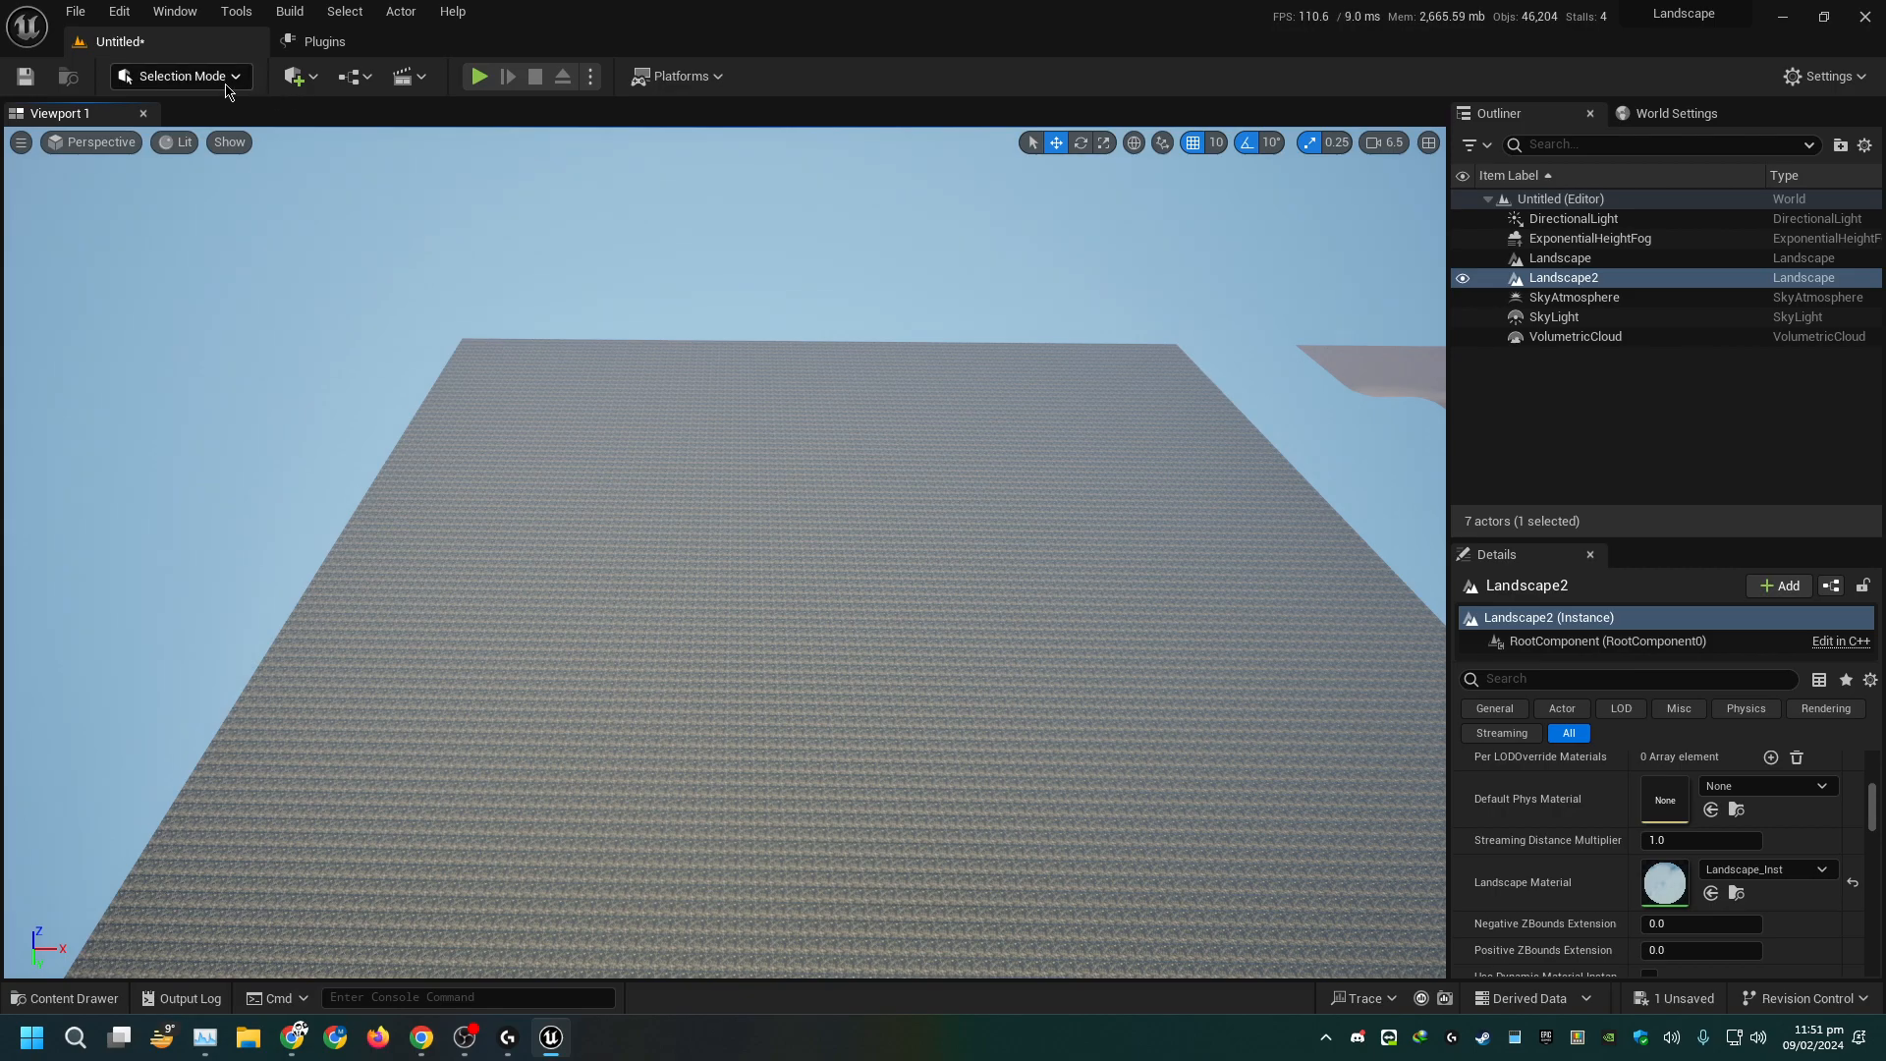
Choose the exported "sample landscape.r16" as the heightmap file to import into Landscape2
left_click(181, 76)
left_click(207, 140)
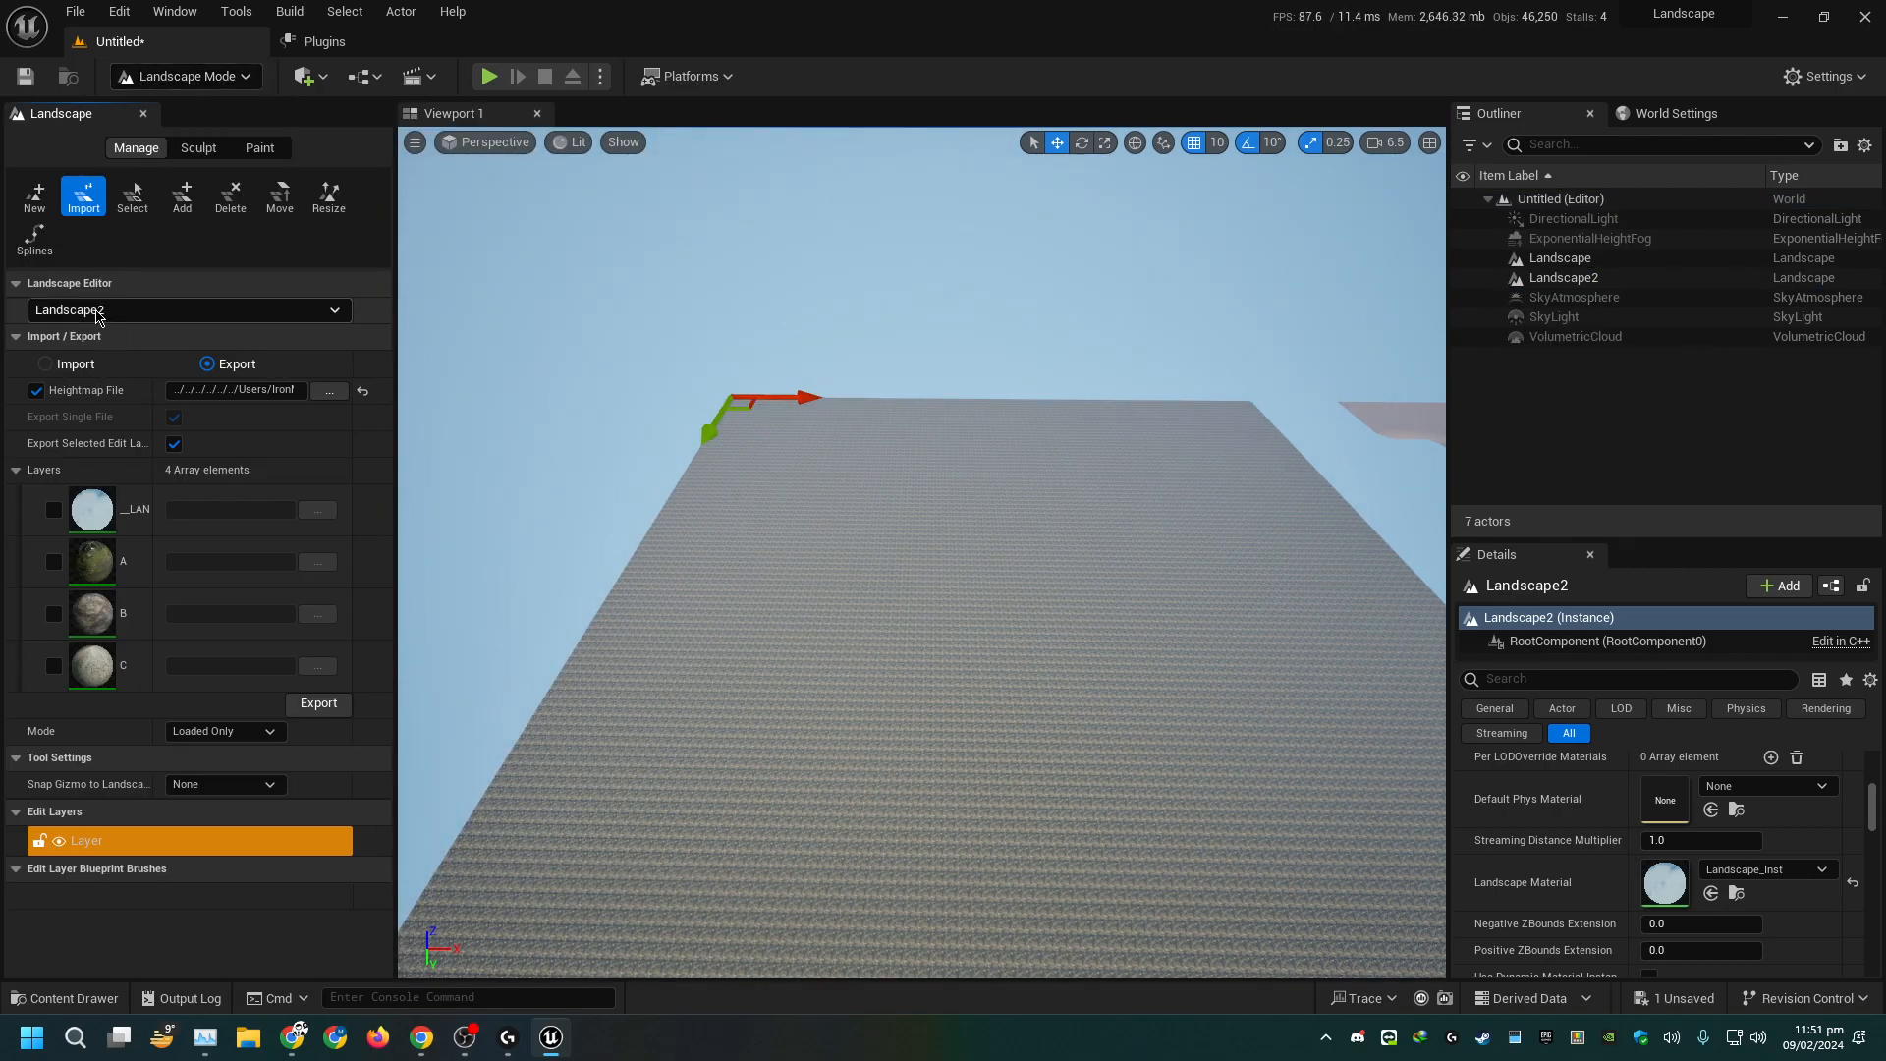
left_click(90, 370)
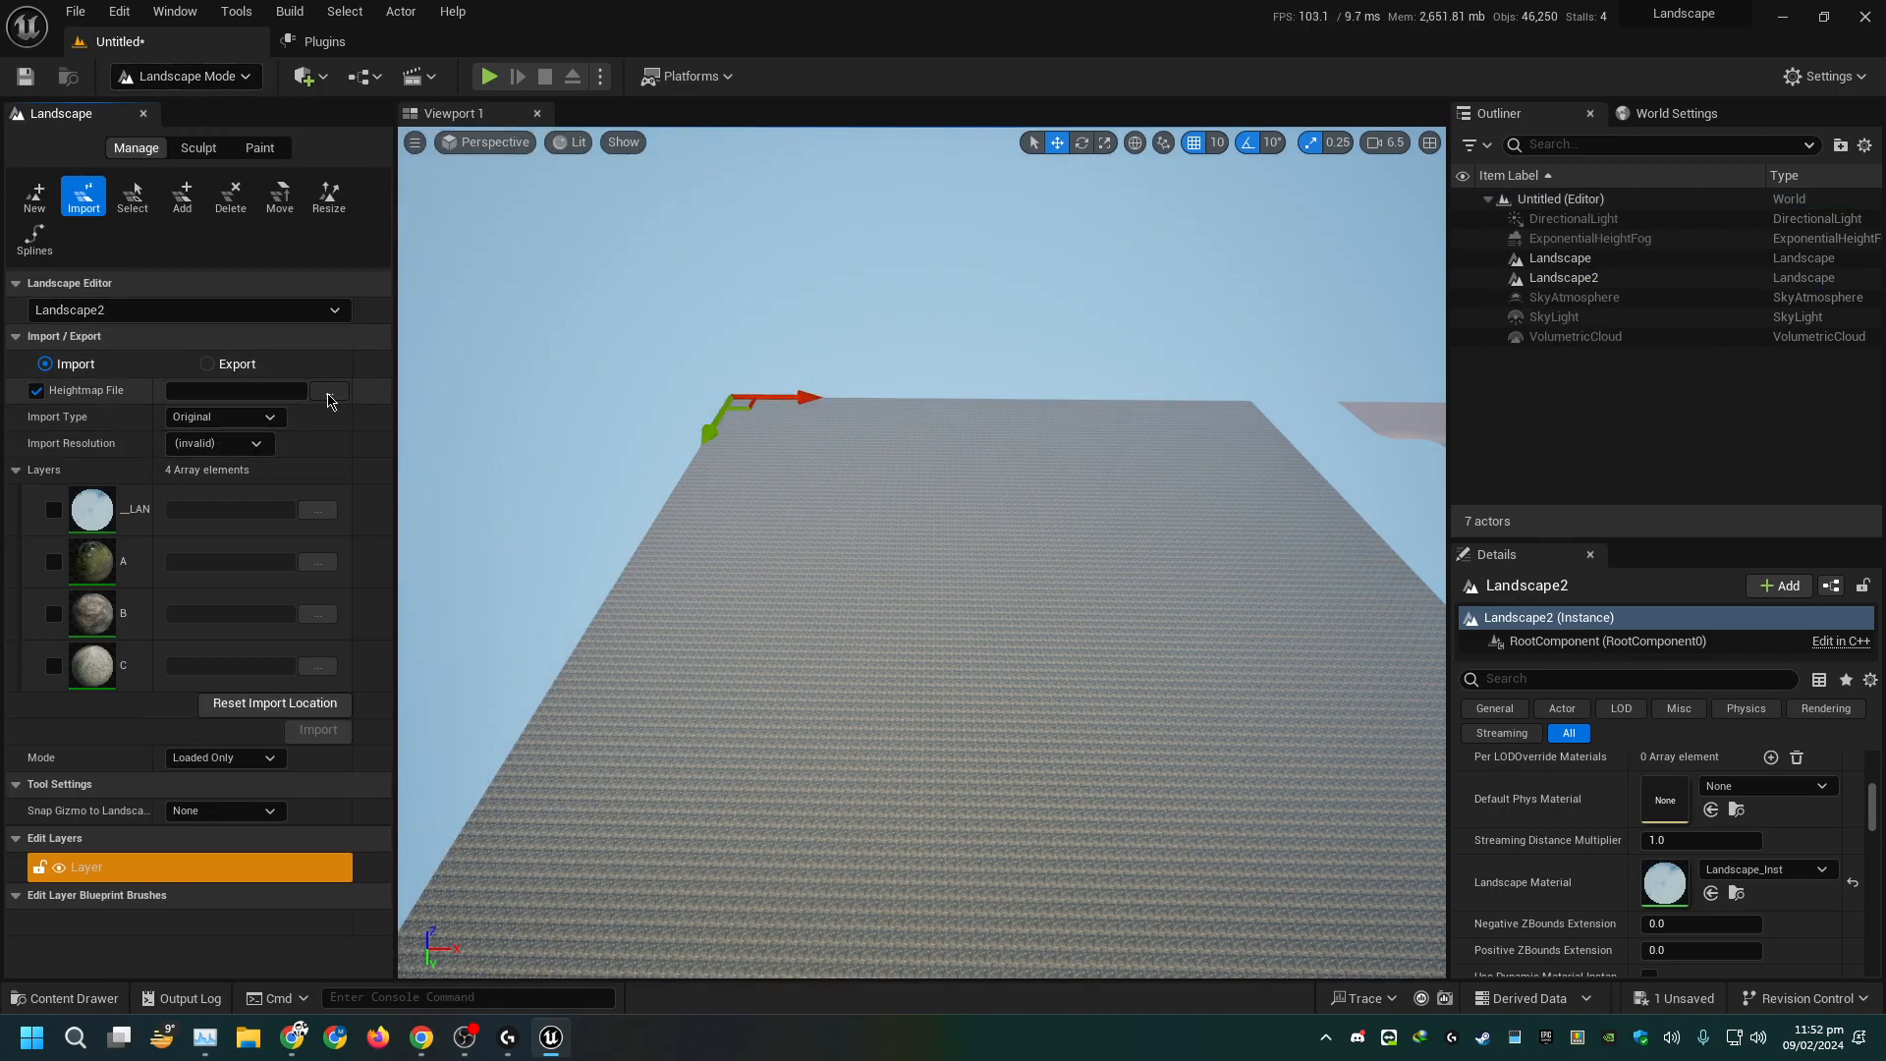
left_click(330, 393)
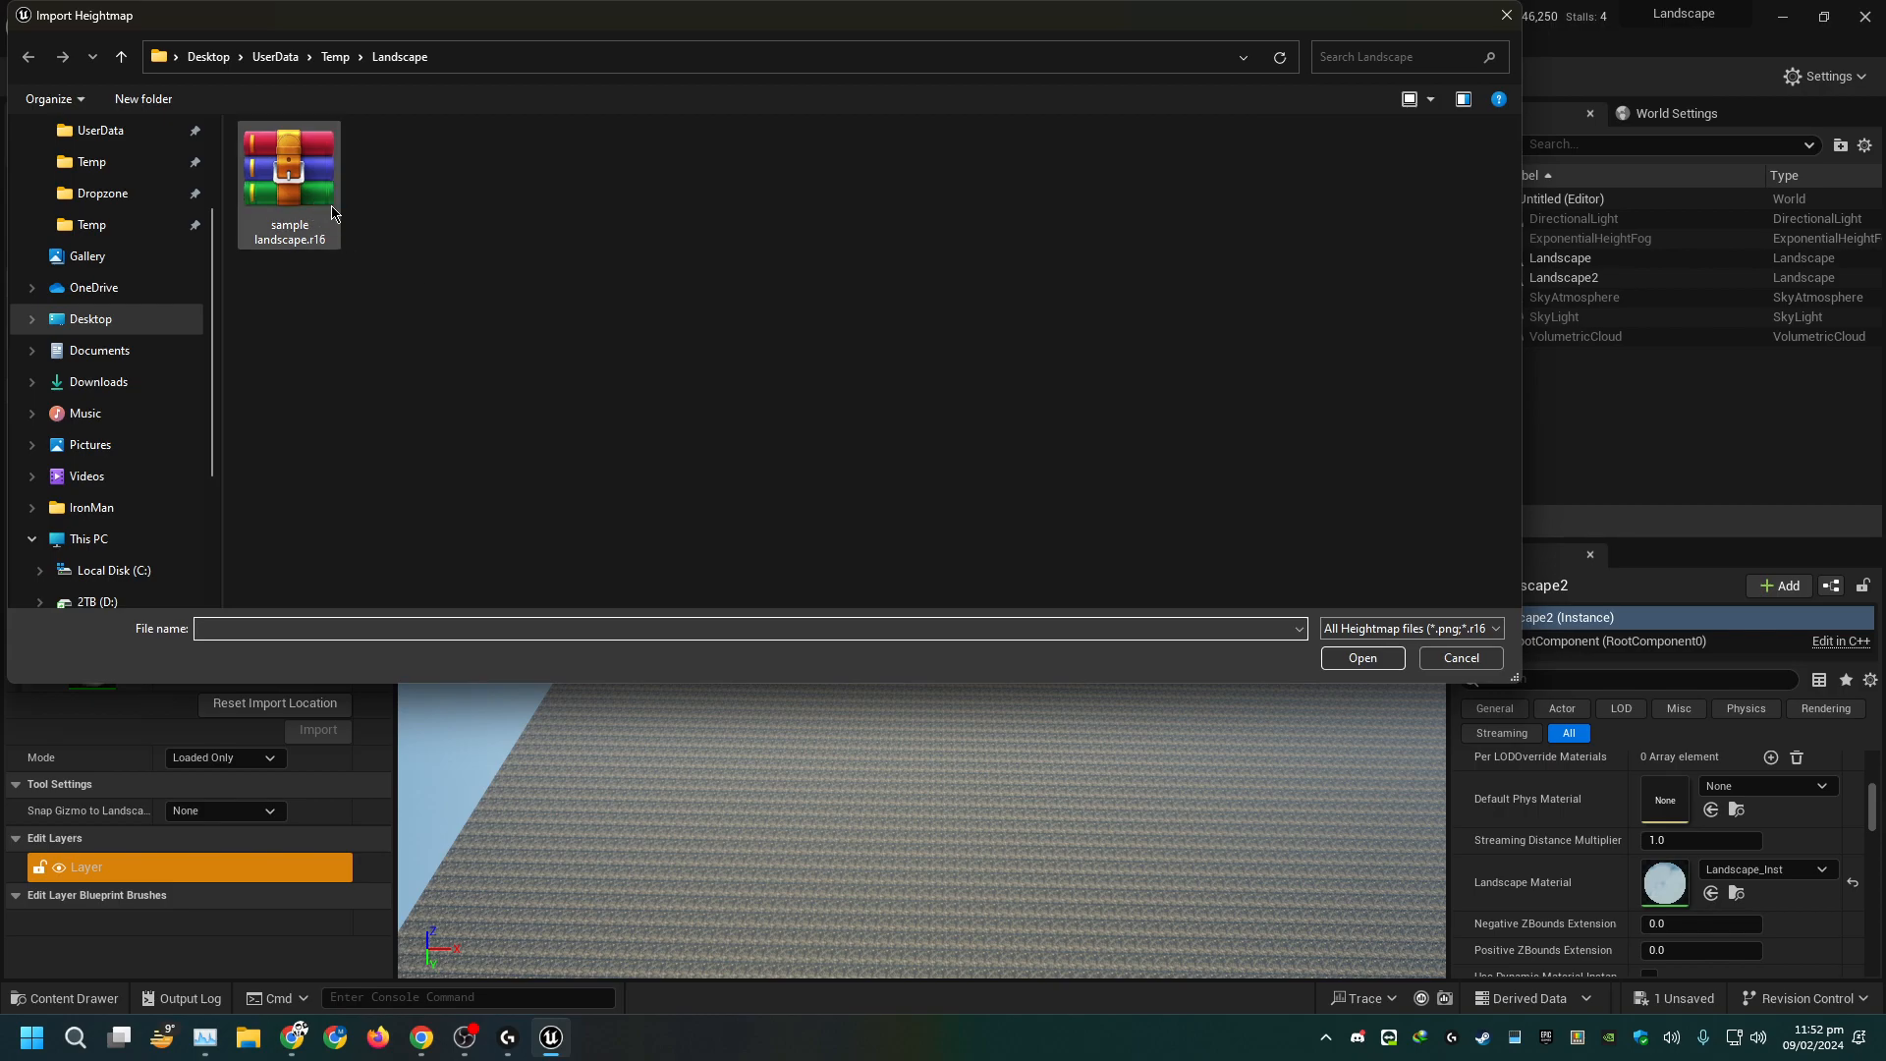
double_click(285, 189)
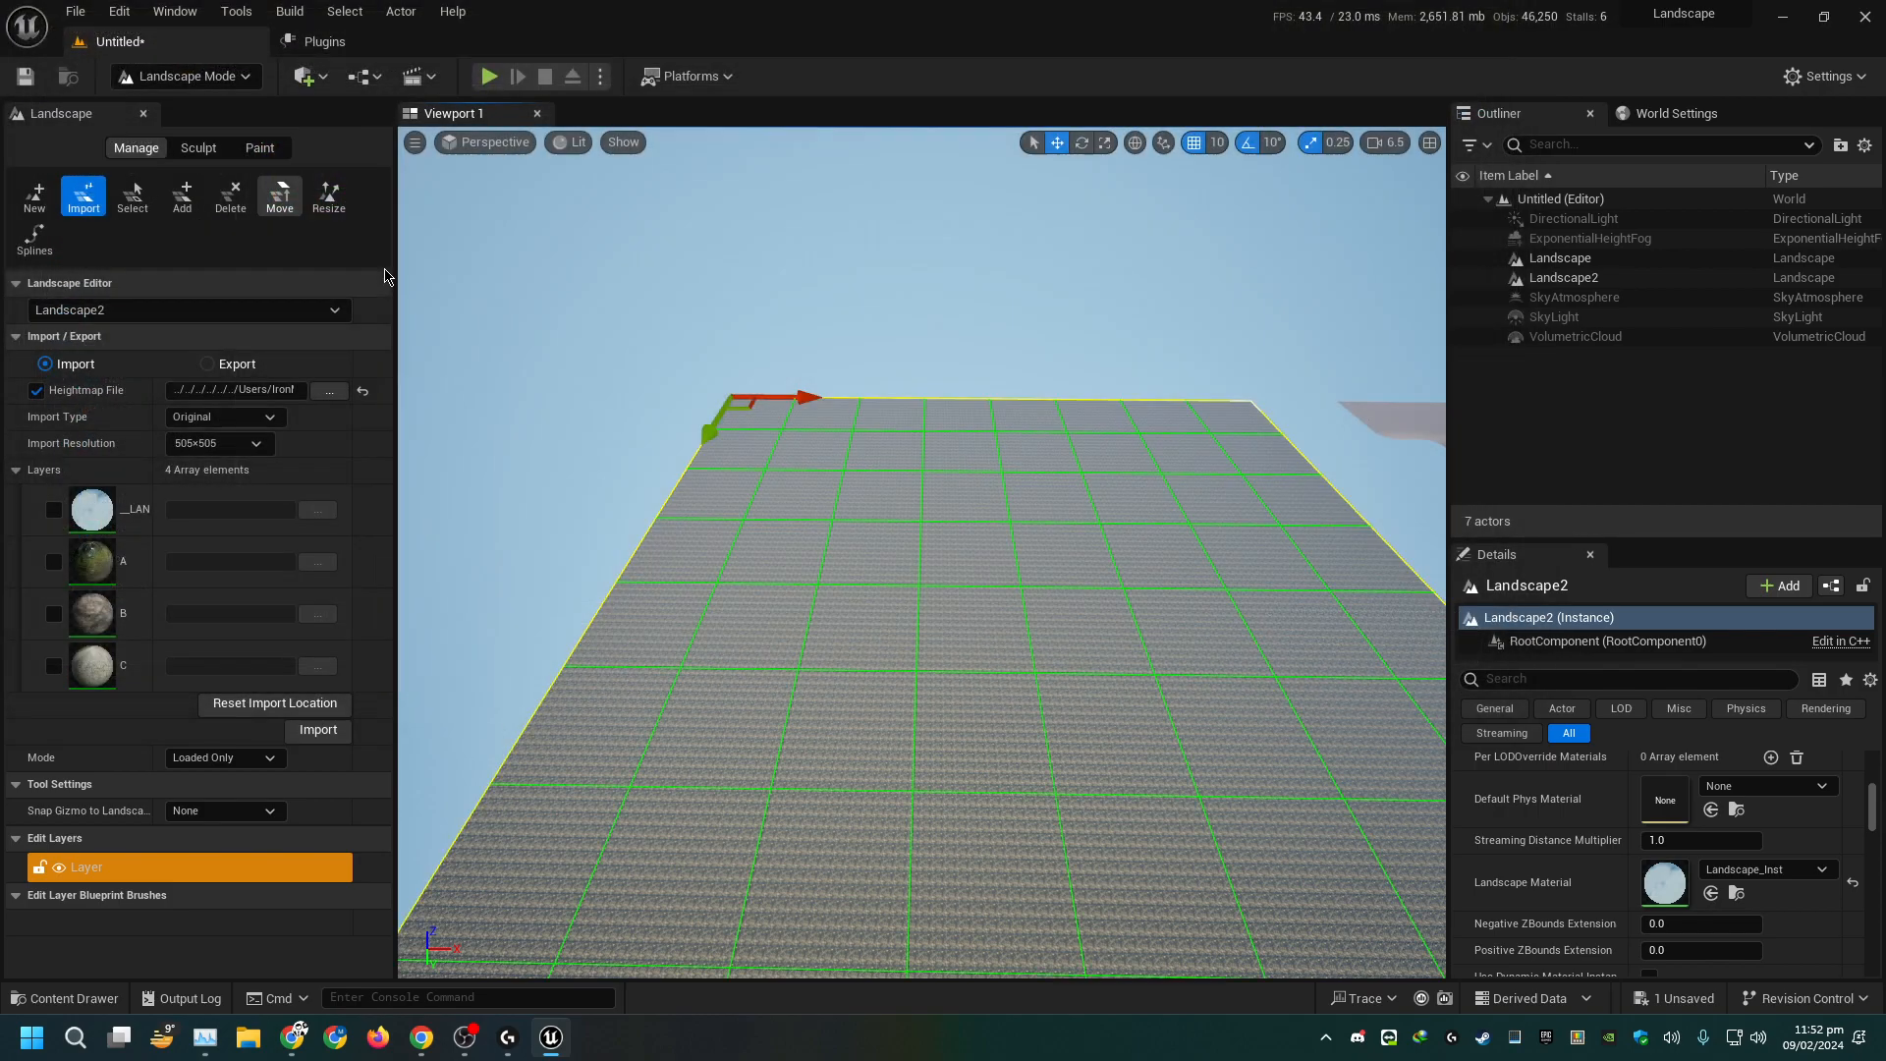
scroll(907, 503, "down", 3)
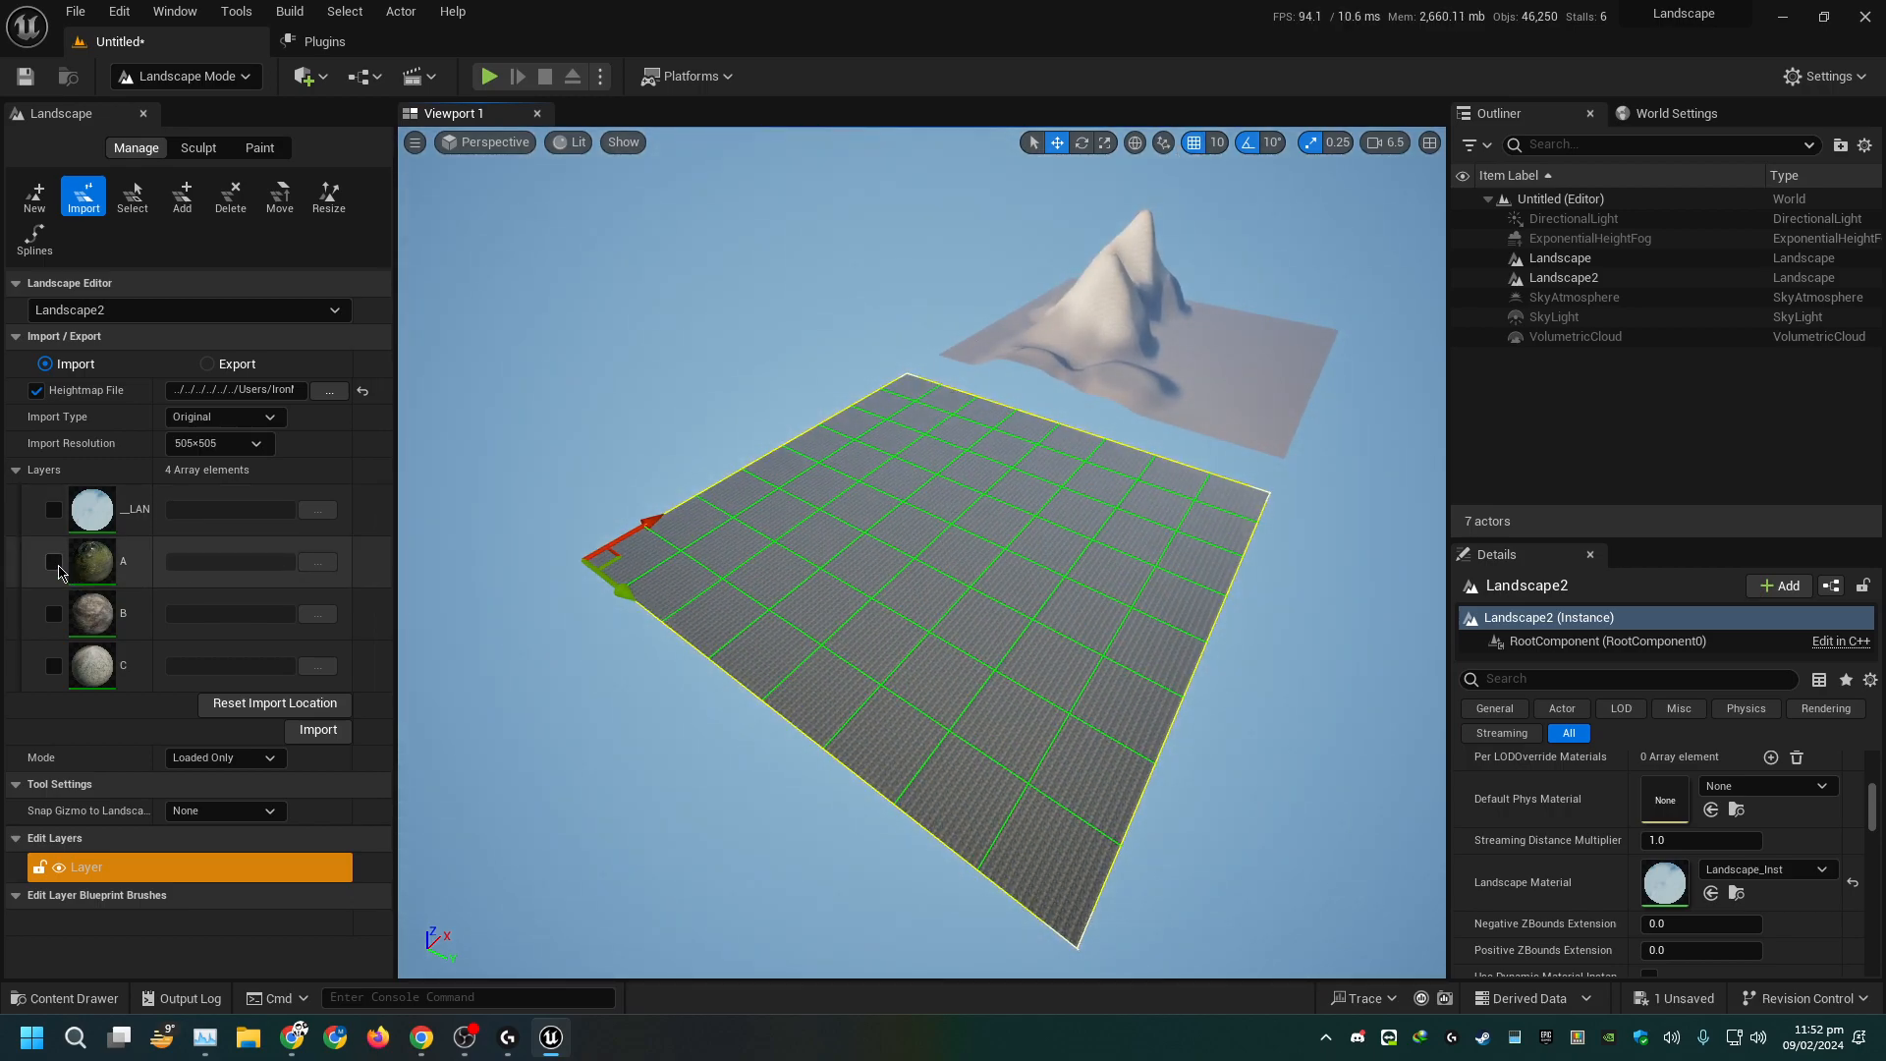
left_click(54, 614)
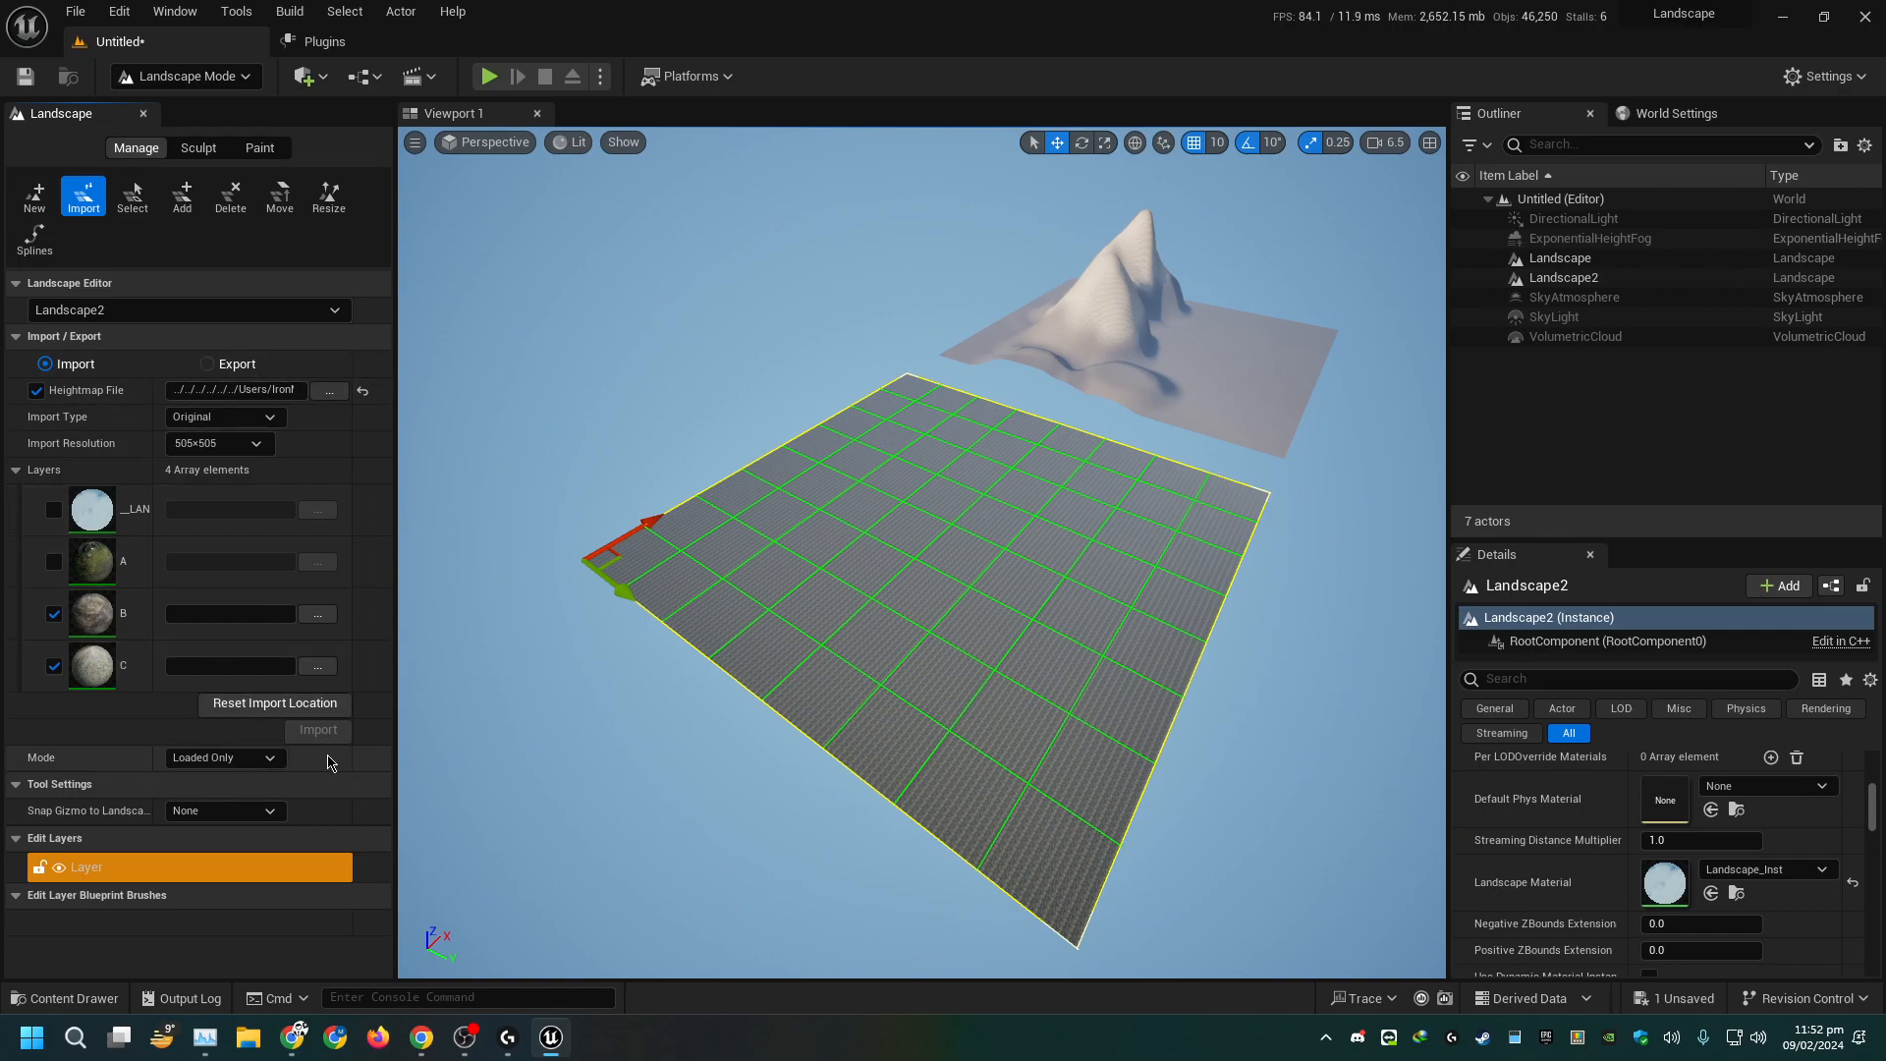
left_click(54, 614)
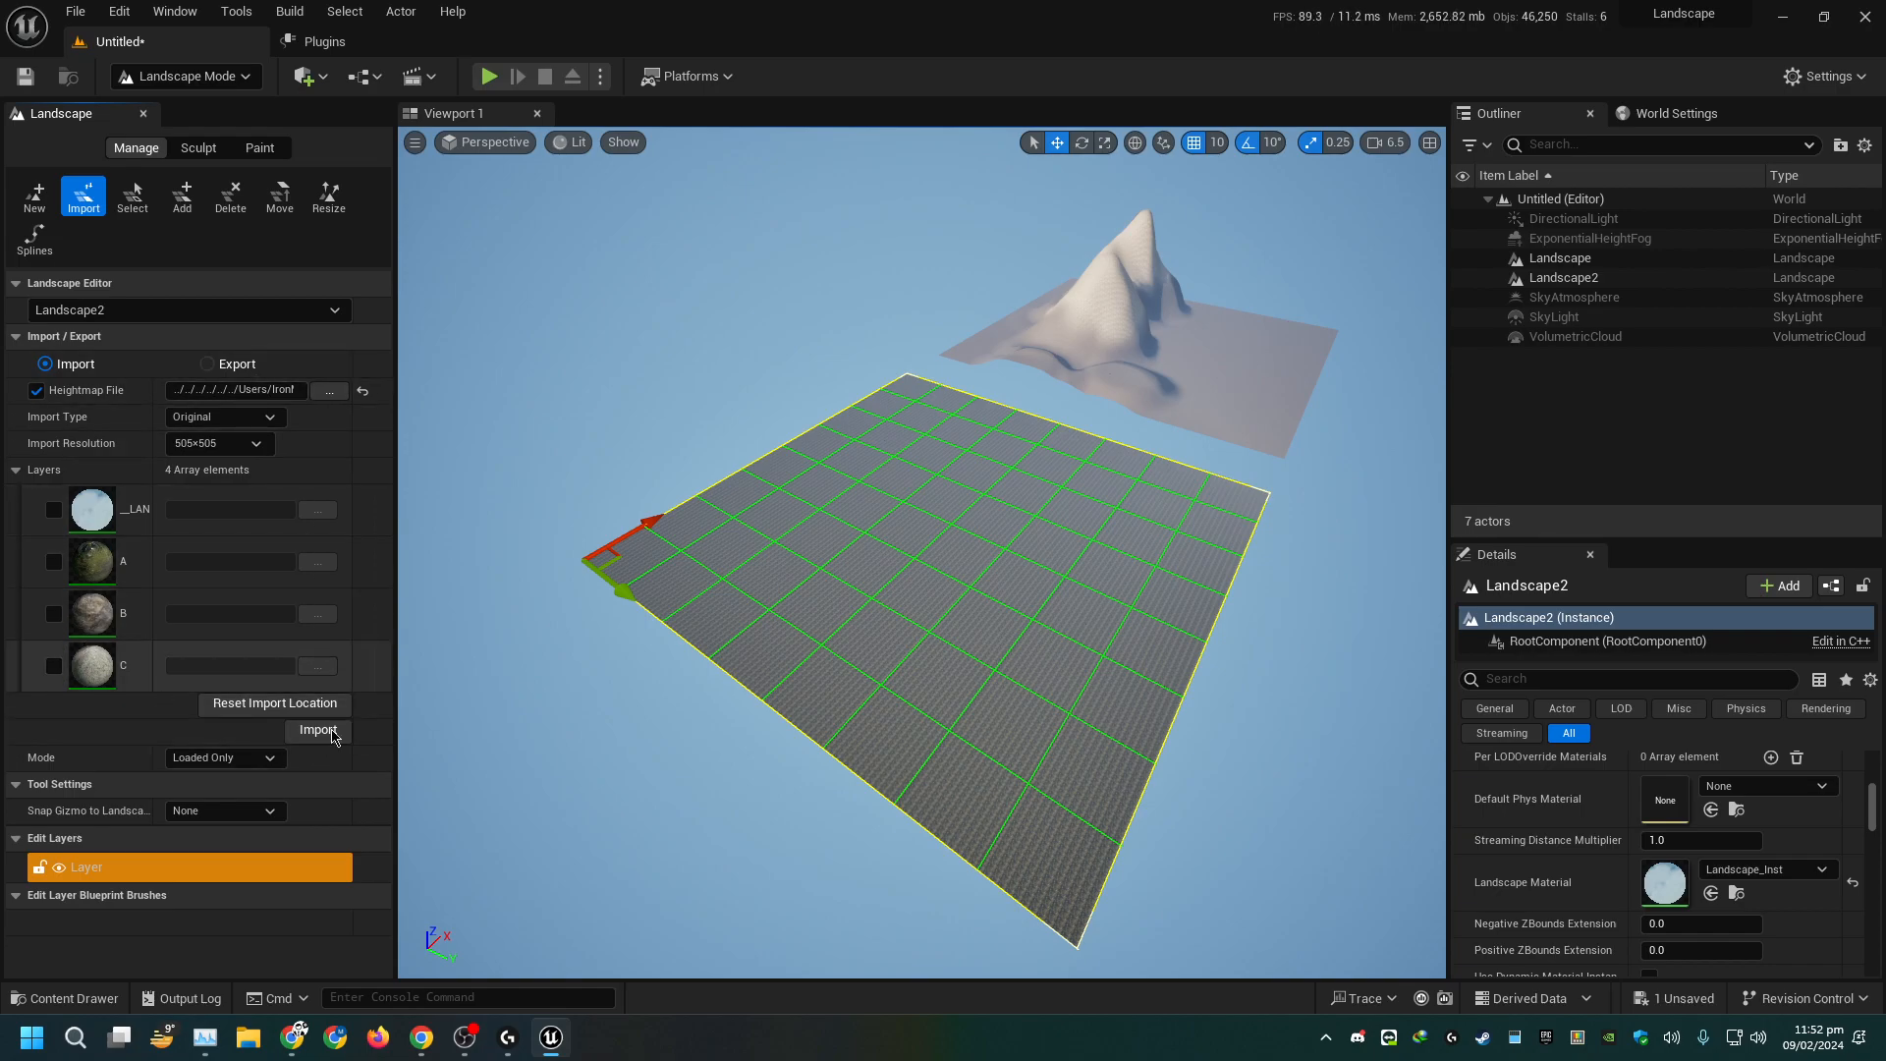
Import the heightmap into Landscape2 on its own, then exclude the heightmap file from further imports
right_click_drag(958, 571, 1041, 536)
left_click(323, 731)
left_click(35, 391)
right_click_drag(629, 560, 530, 619)
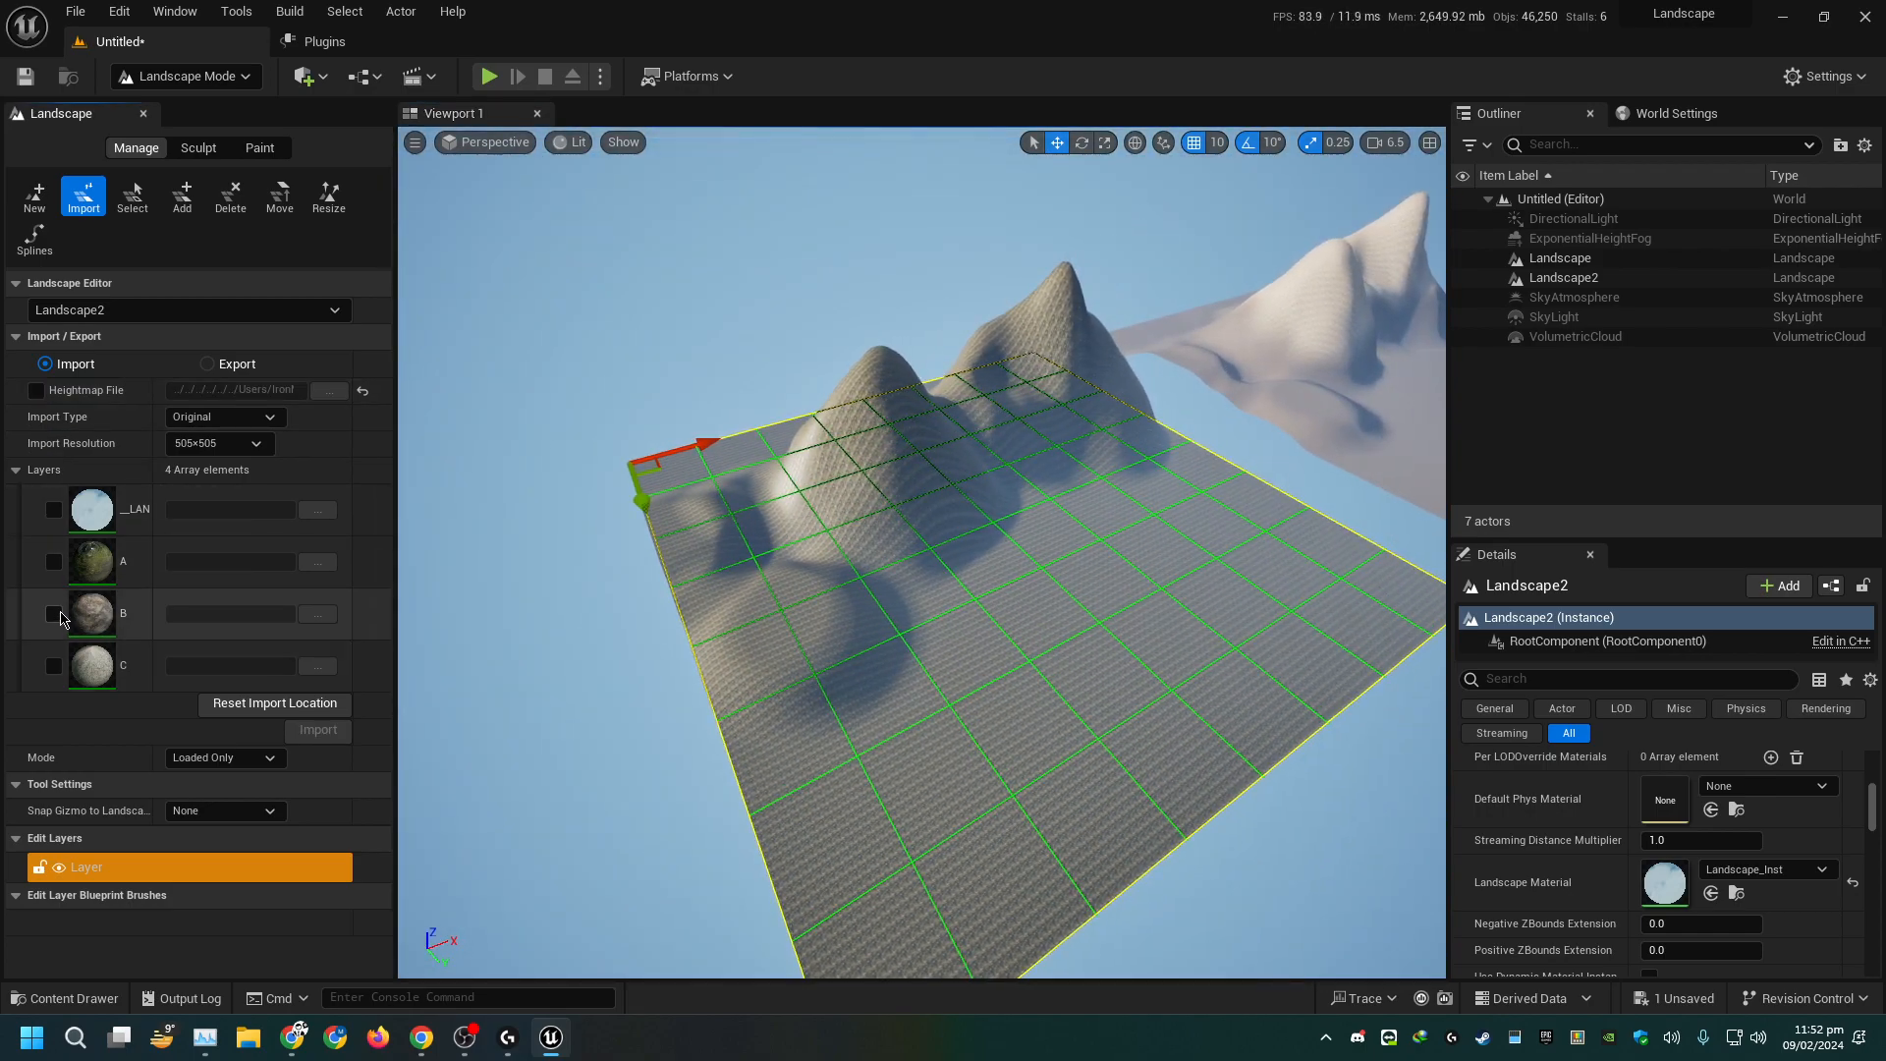
Import the exported "material b.r8" and "material C.r8" files into layers B and C of Landscape2
left_click(54, 614)
left_click(54, 666)
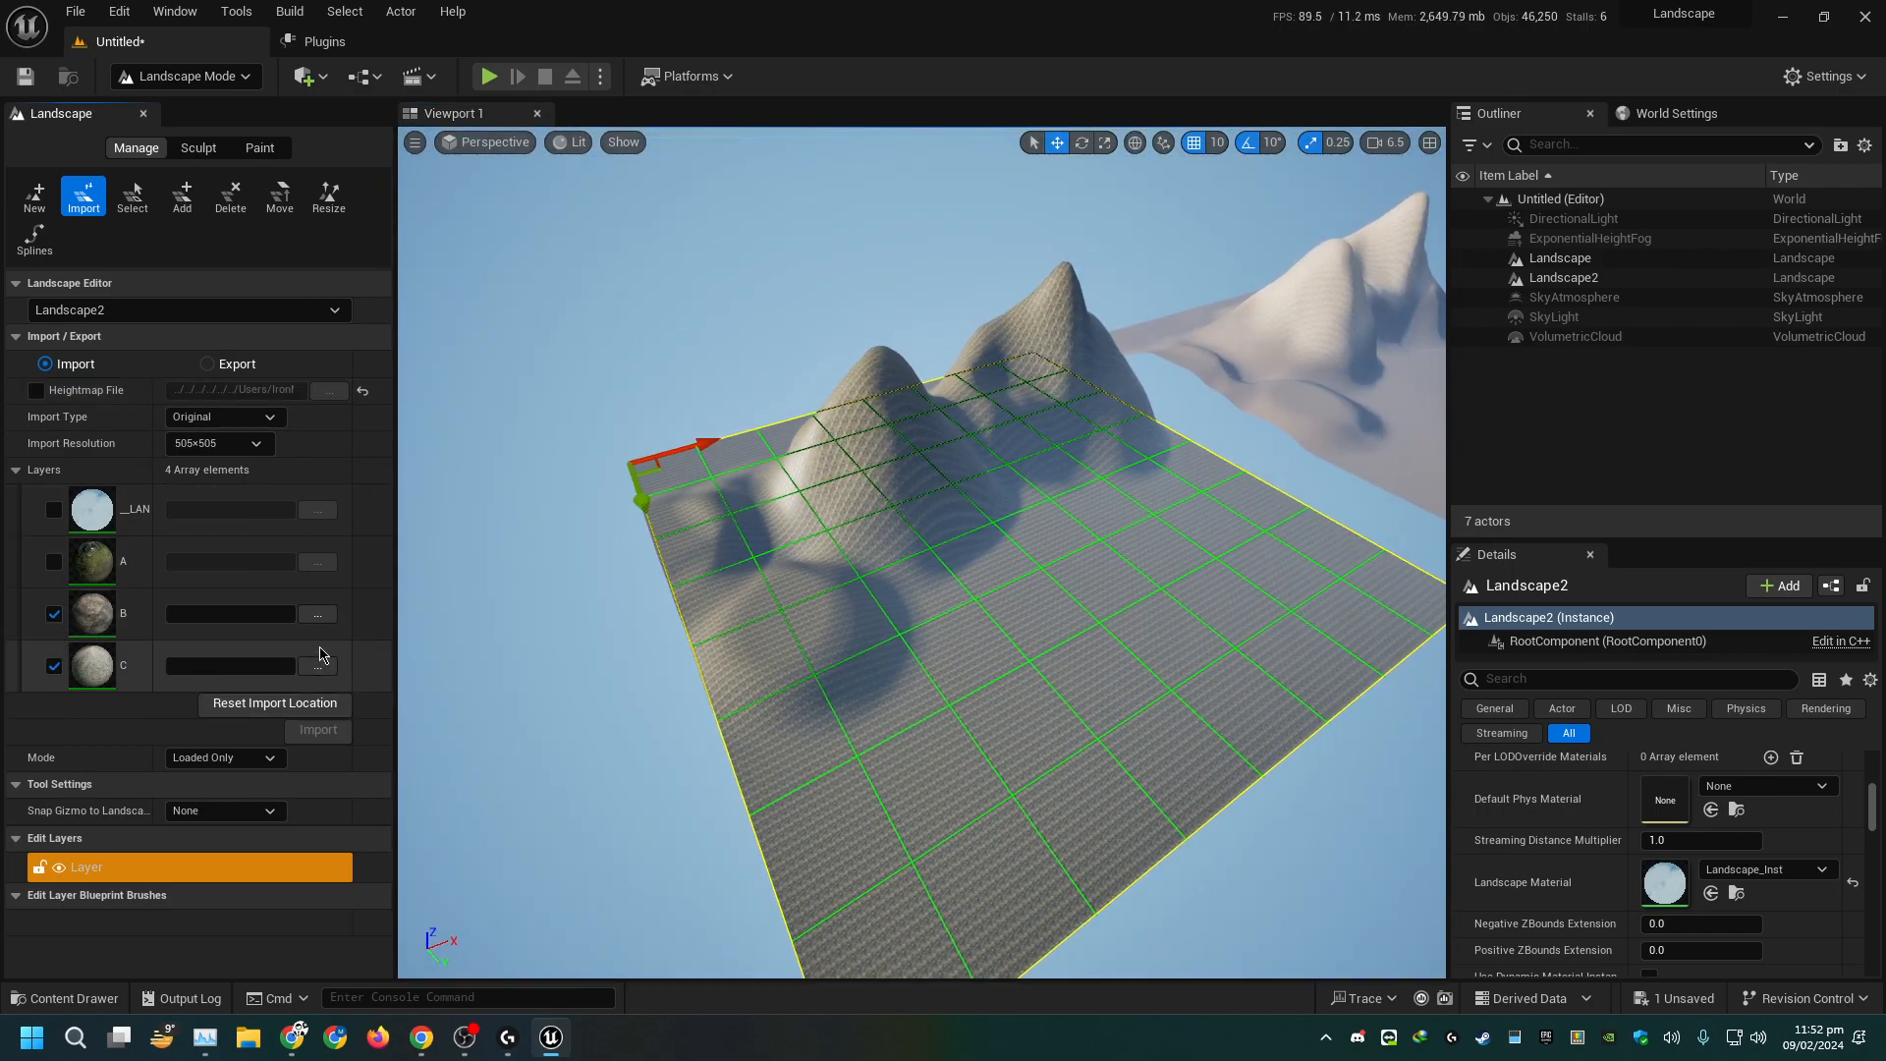
left_click(318, 615)
double_click(307, 194)
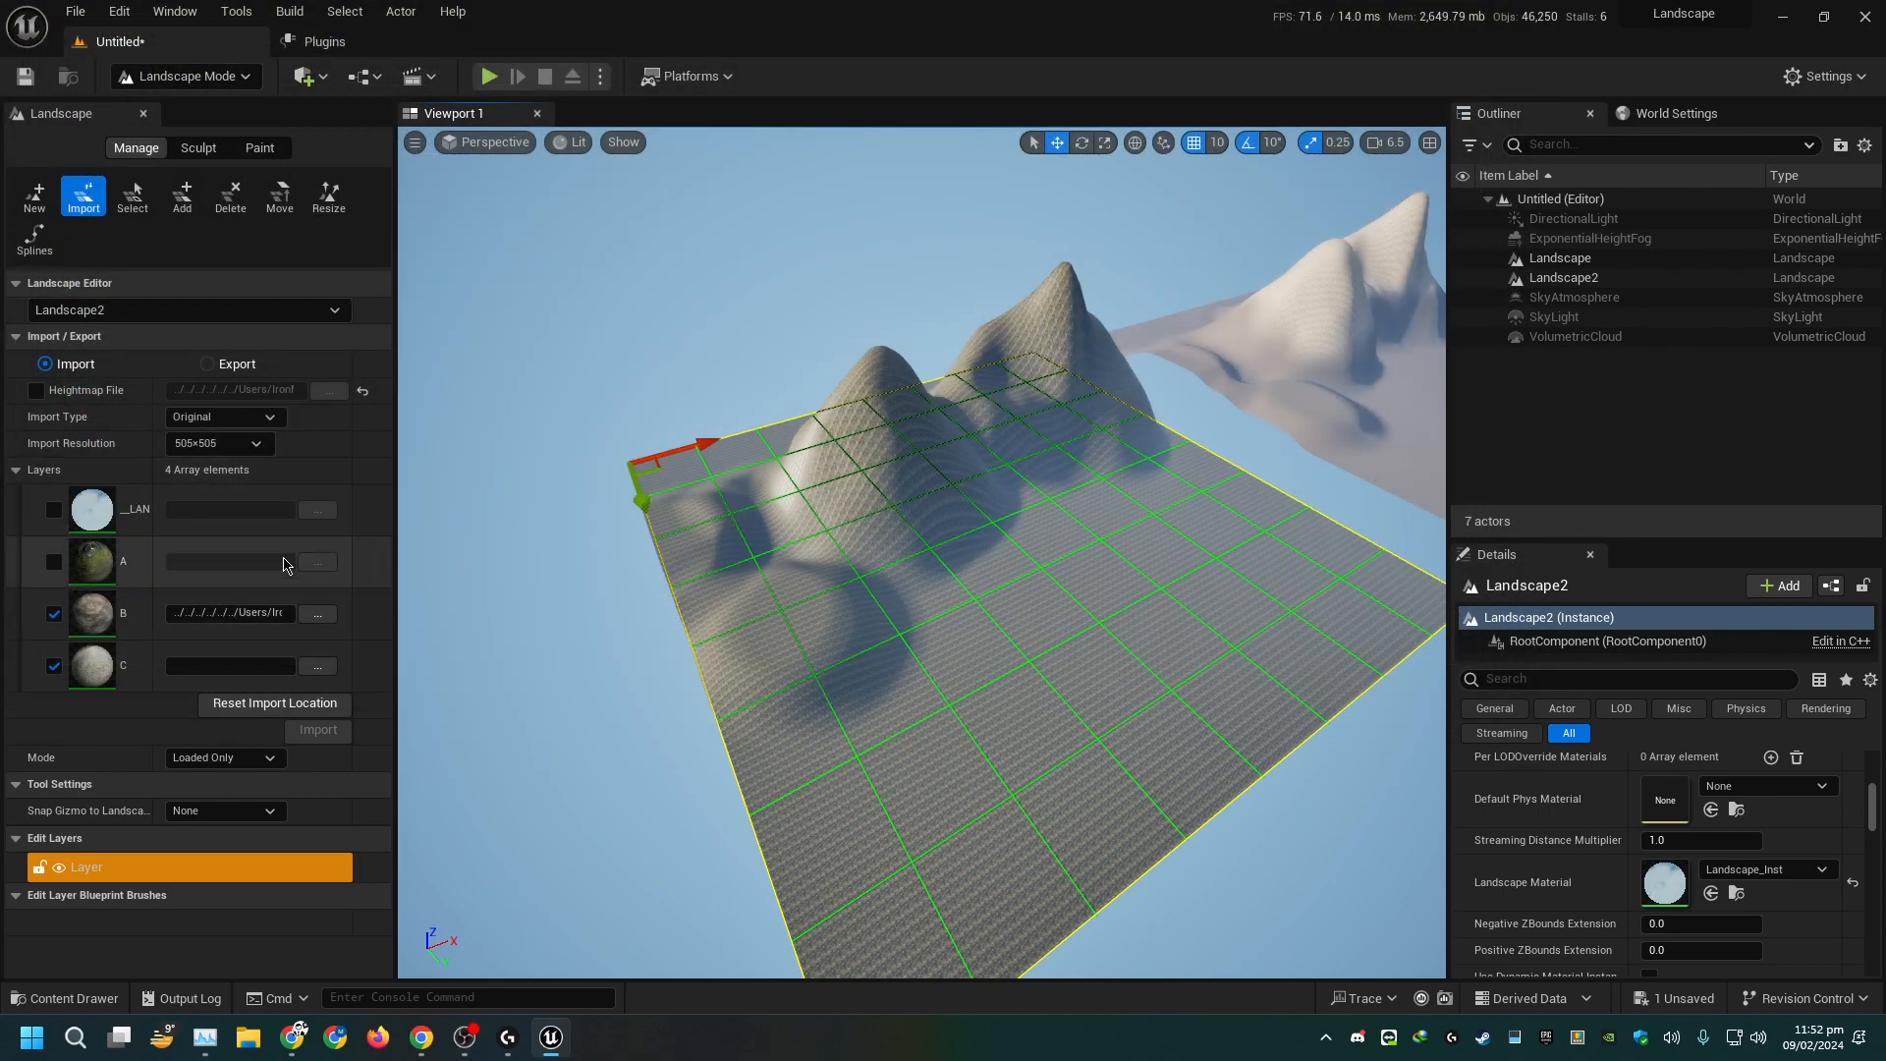
left_click(317, 667)
left_click(377, 216)
double_click(376, 216)
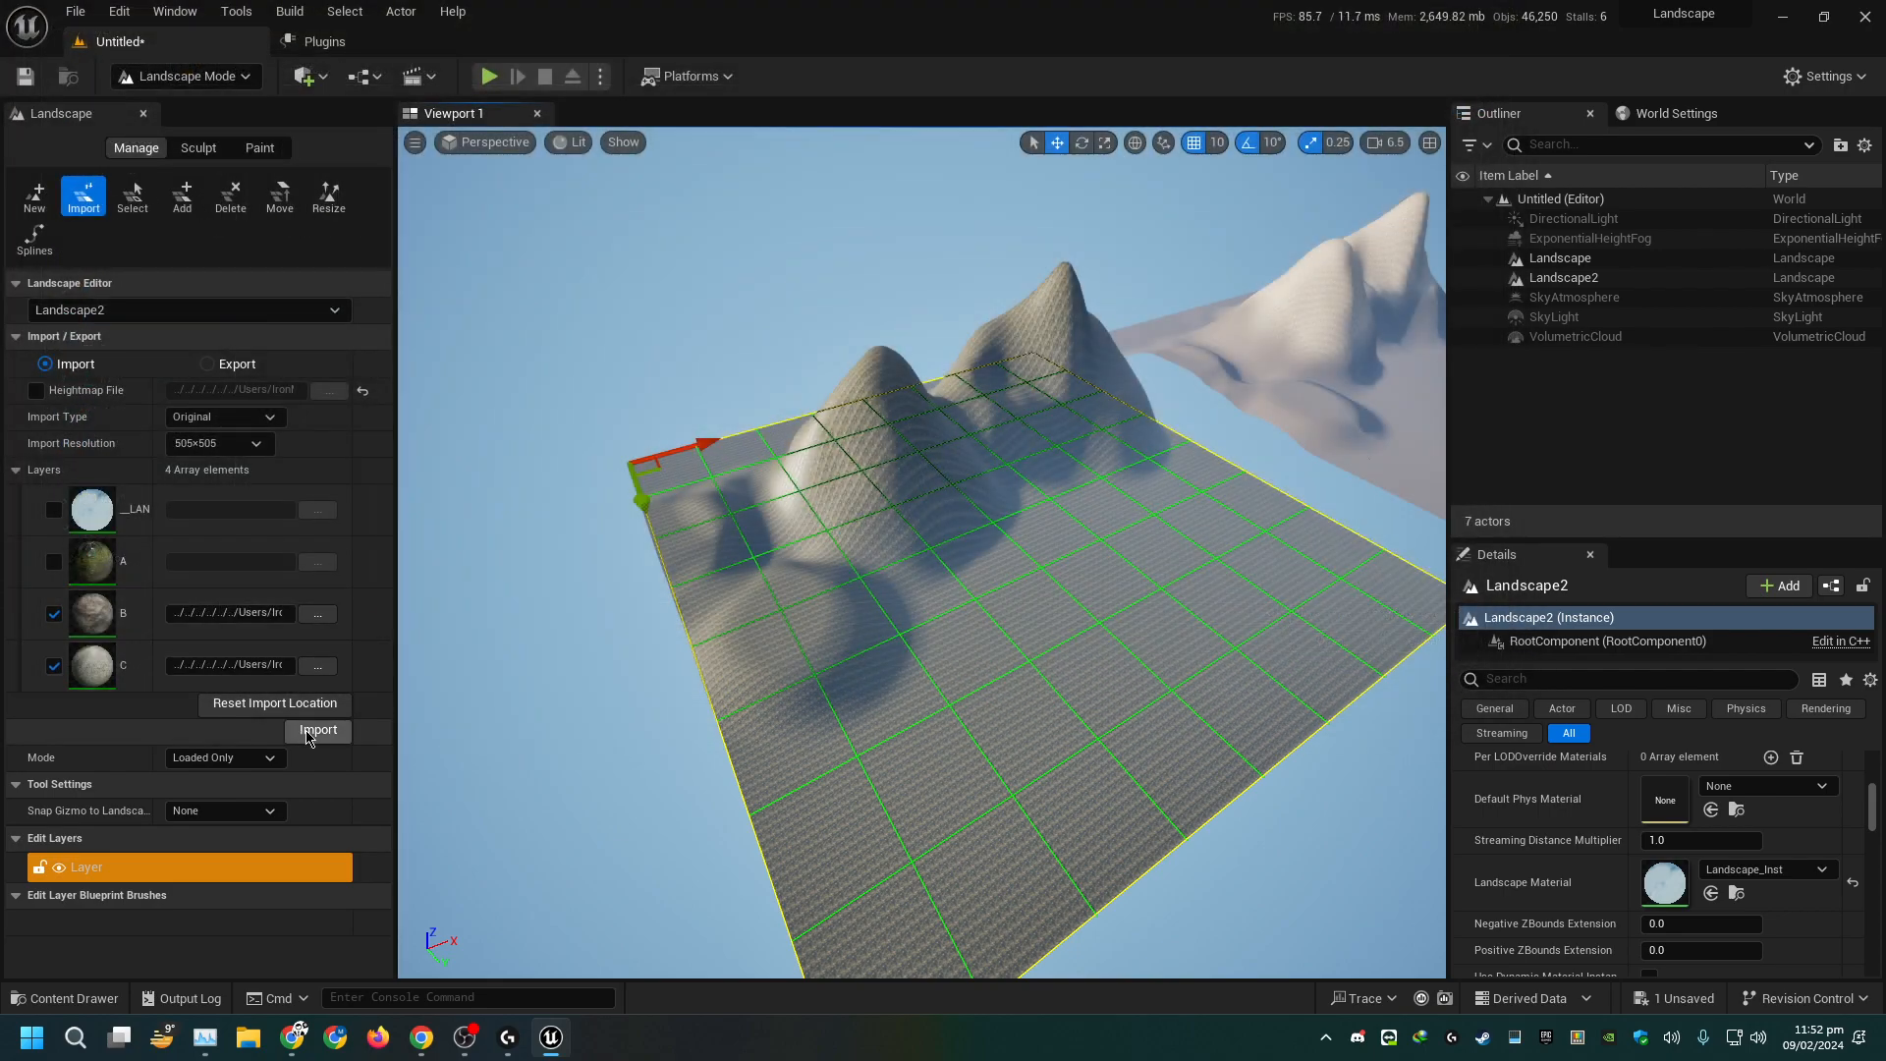
left_click(309, 733)
Inspect the imported material on Landscape2's mountains up close and in wireframe, and compare both landscapes from a distance
right_click_drag(1036, 589, 943, 530)
key("shift+1")
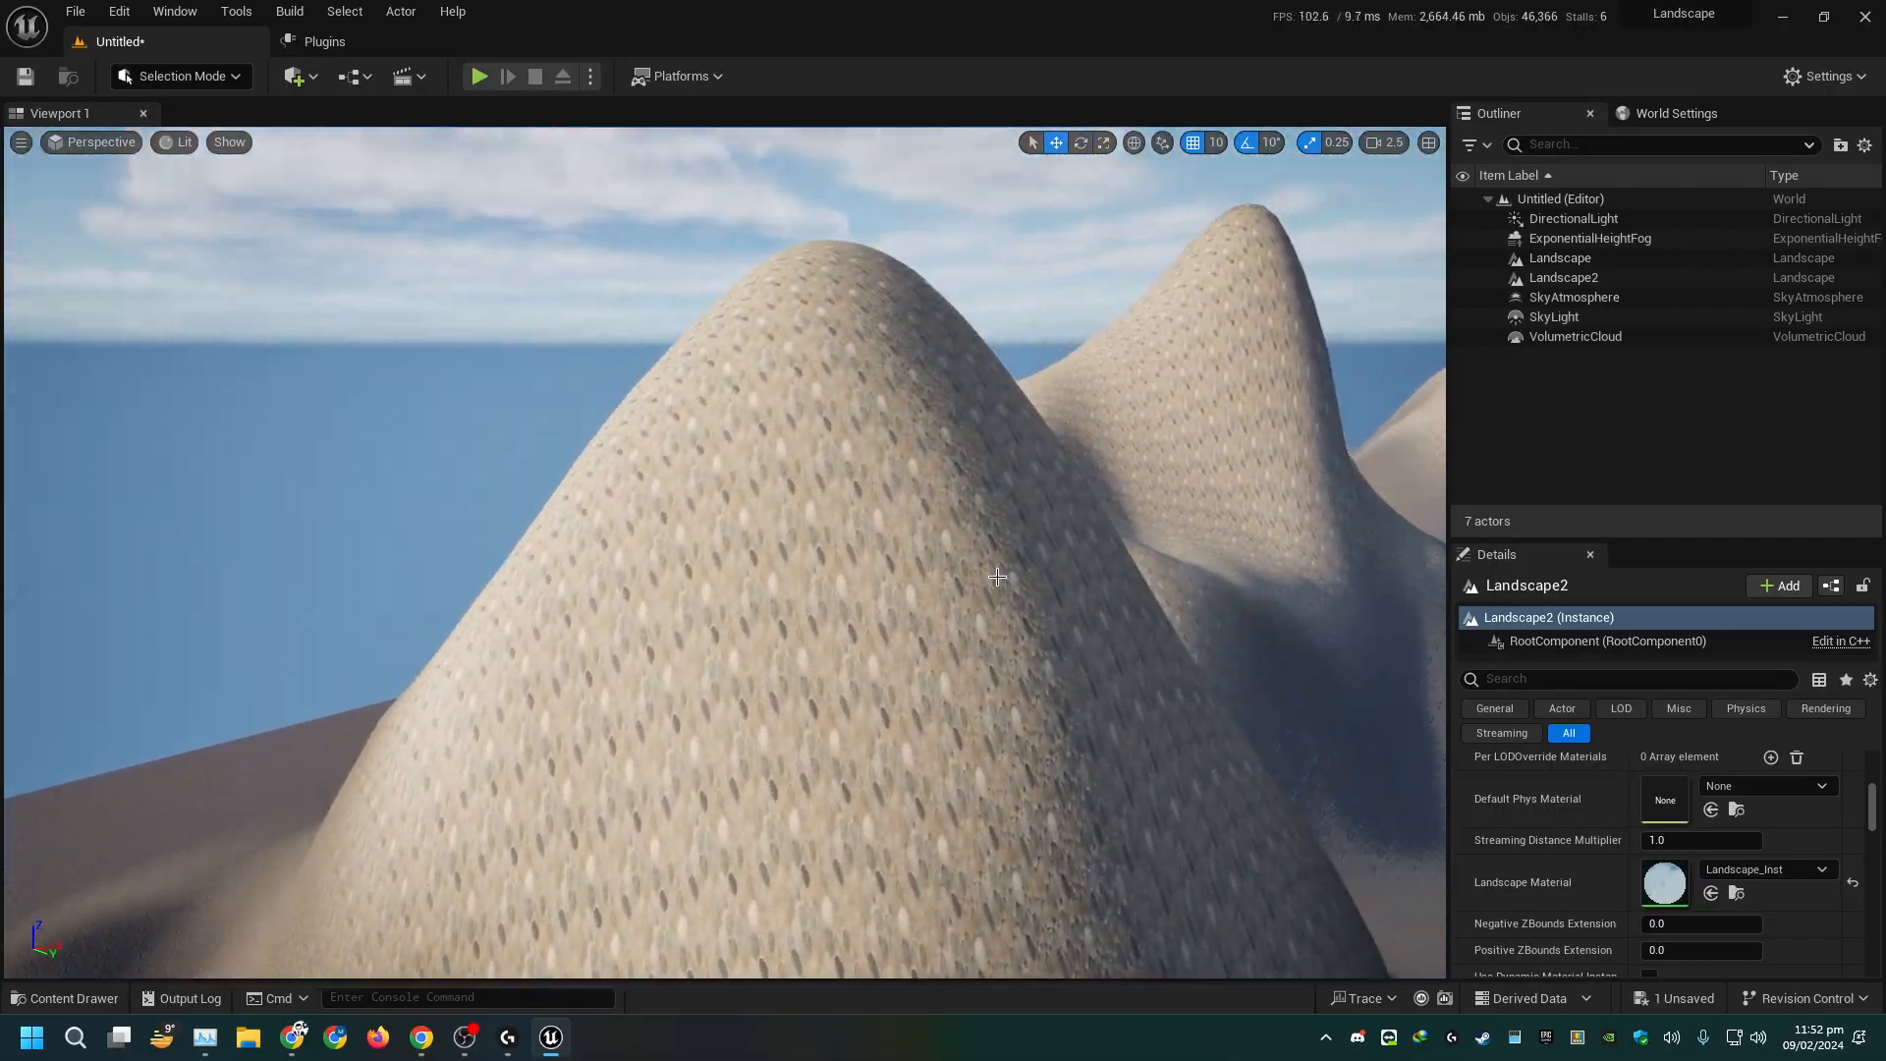
key("alt+2")
scroll(1044, 587, "up", 3)
key("s")
right_click_drag(1044, 586, 1045, 586)
key("alt+4")
scroll(1044, 586, "up", 2)
key("s")
right_click_drag(586, 343, 587, 343)
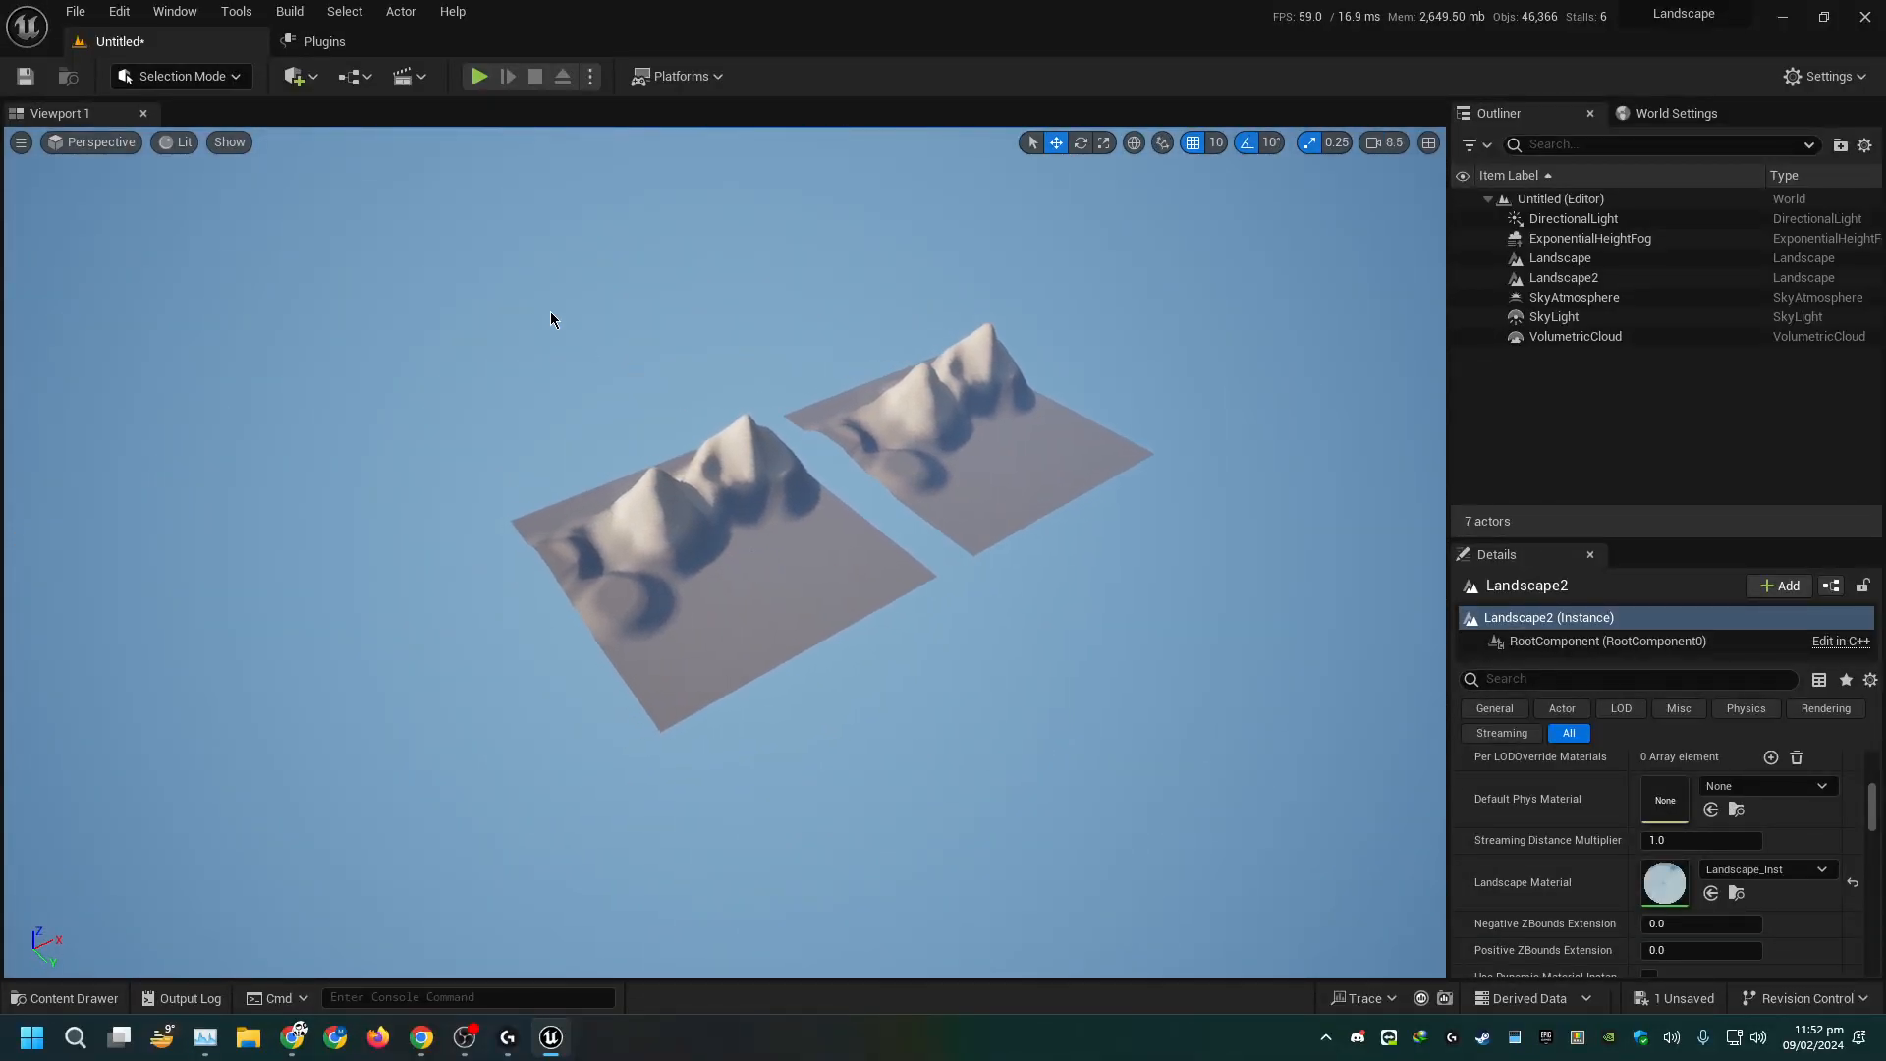
Create a new landscape with a section size of 127×127 quads, placed behind the other two at about X -23900, Y -96460
key("shift+2")
key("shift+3")
key("shift+2")
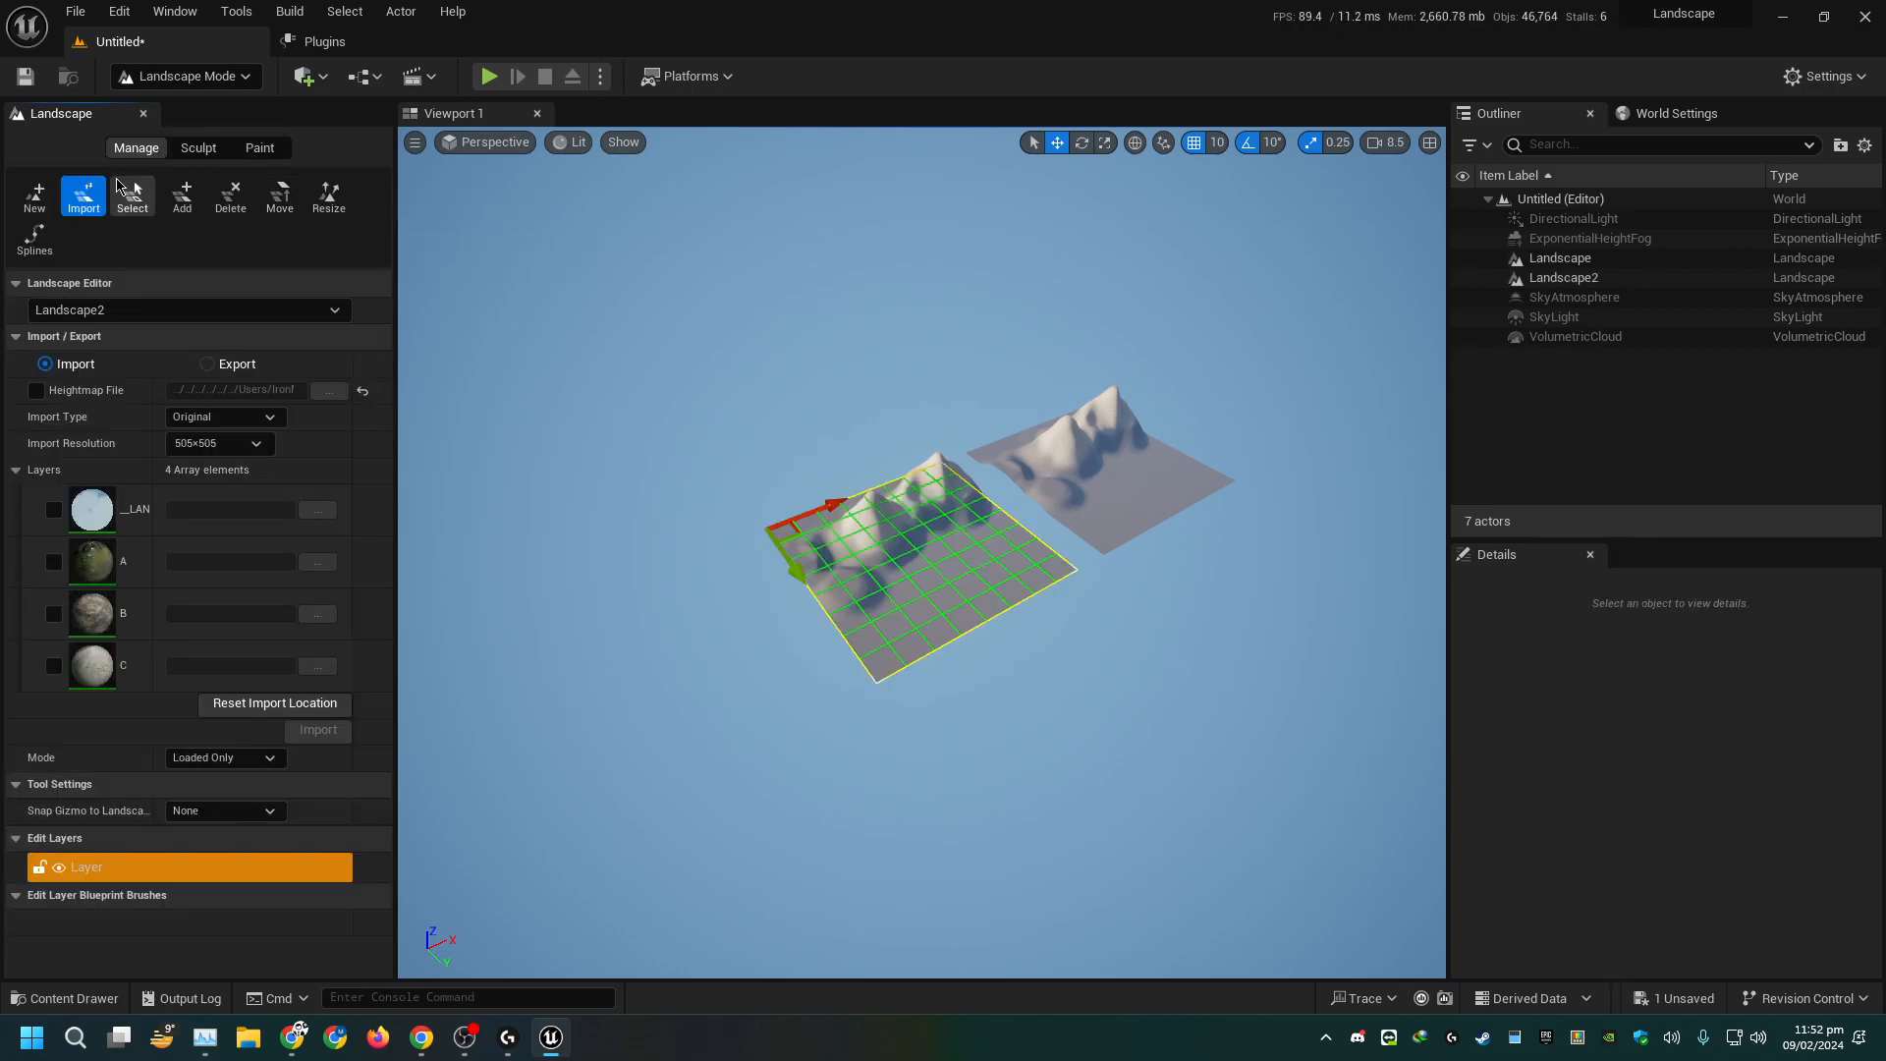
left_click(36, 197)
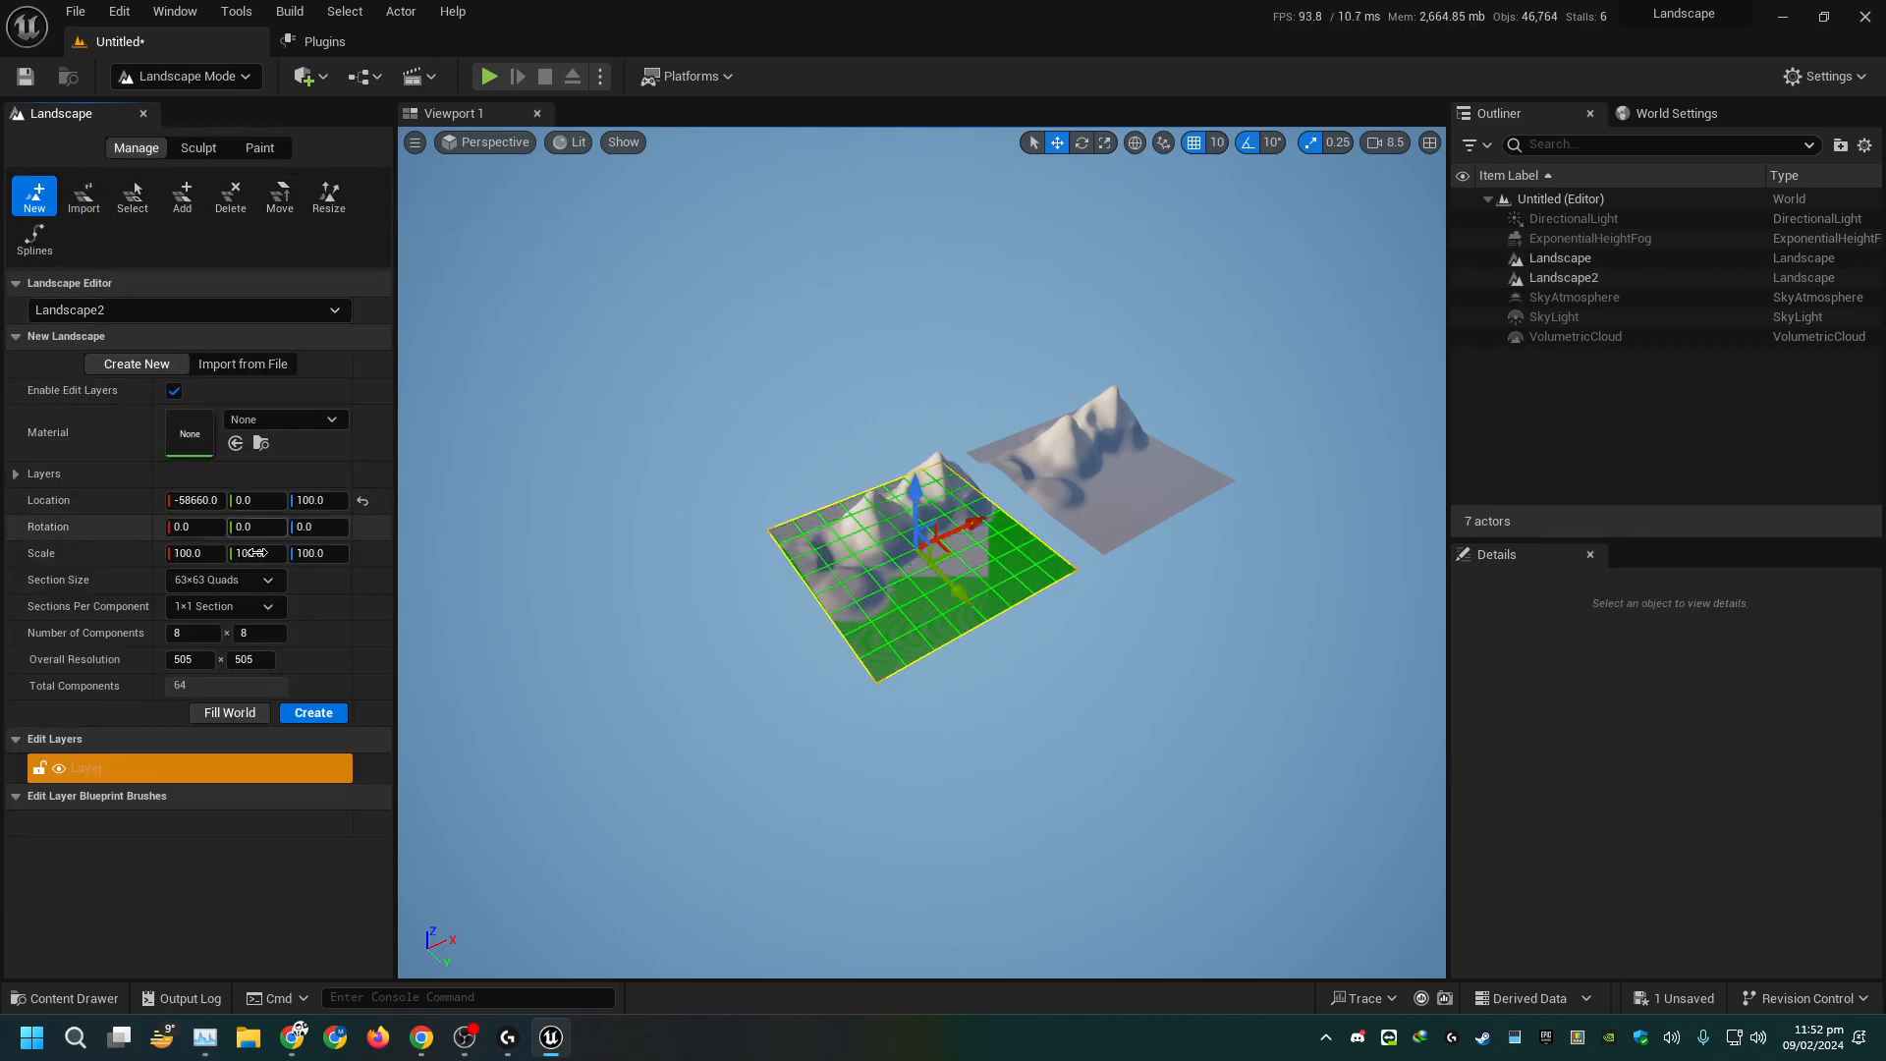
left_click(224, 580)
left_click(230, 692)
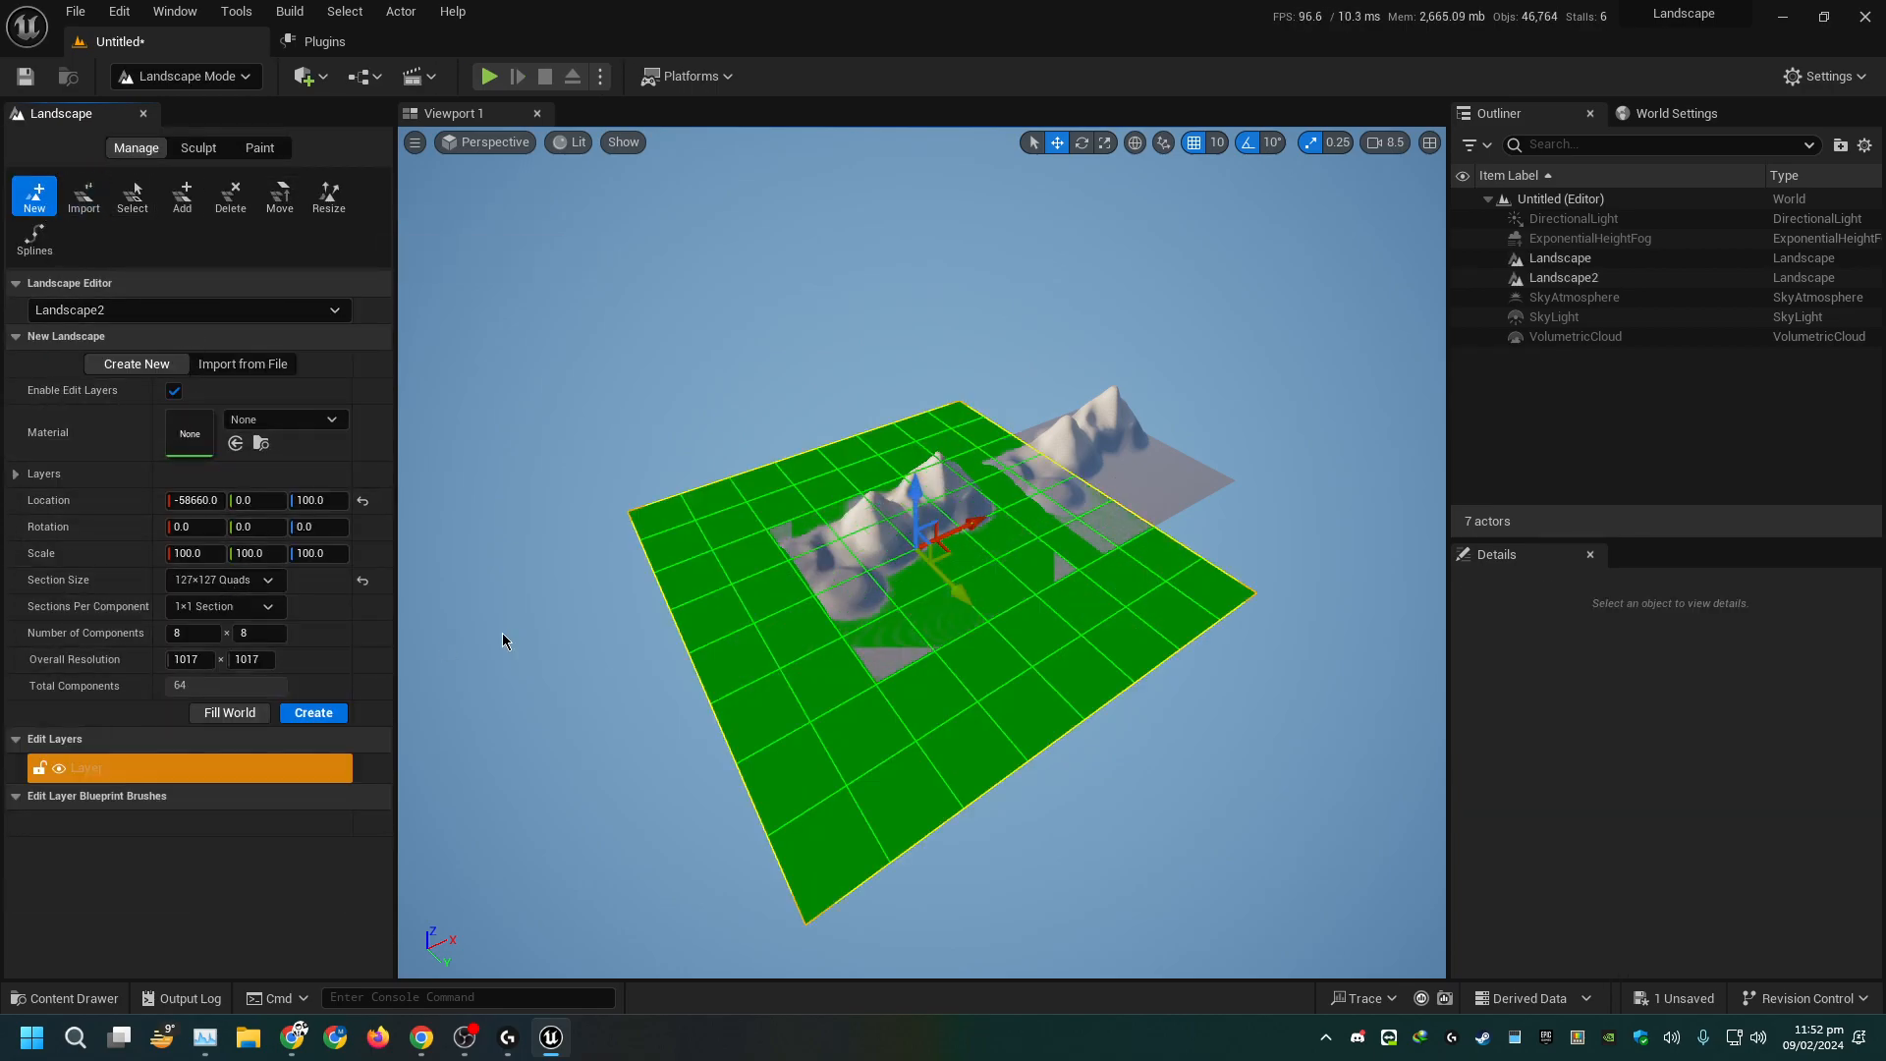
left_click_drag(922, 567, 866, 365)
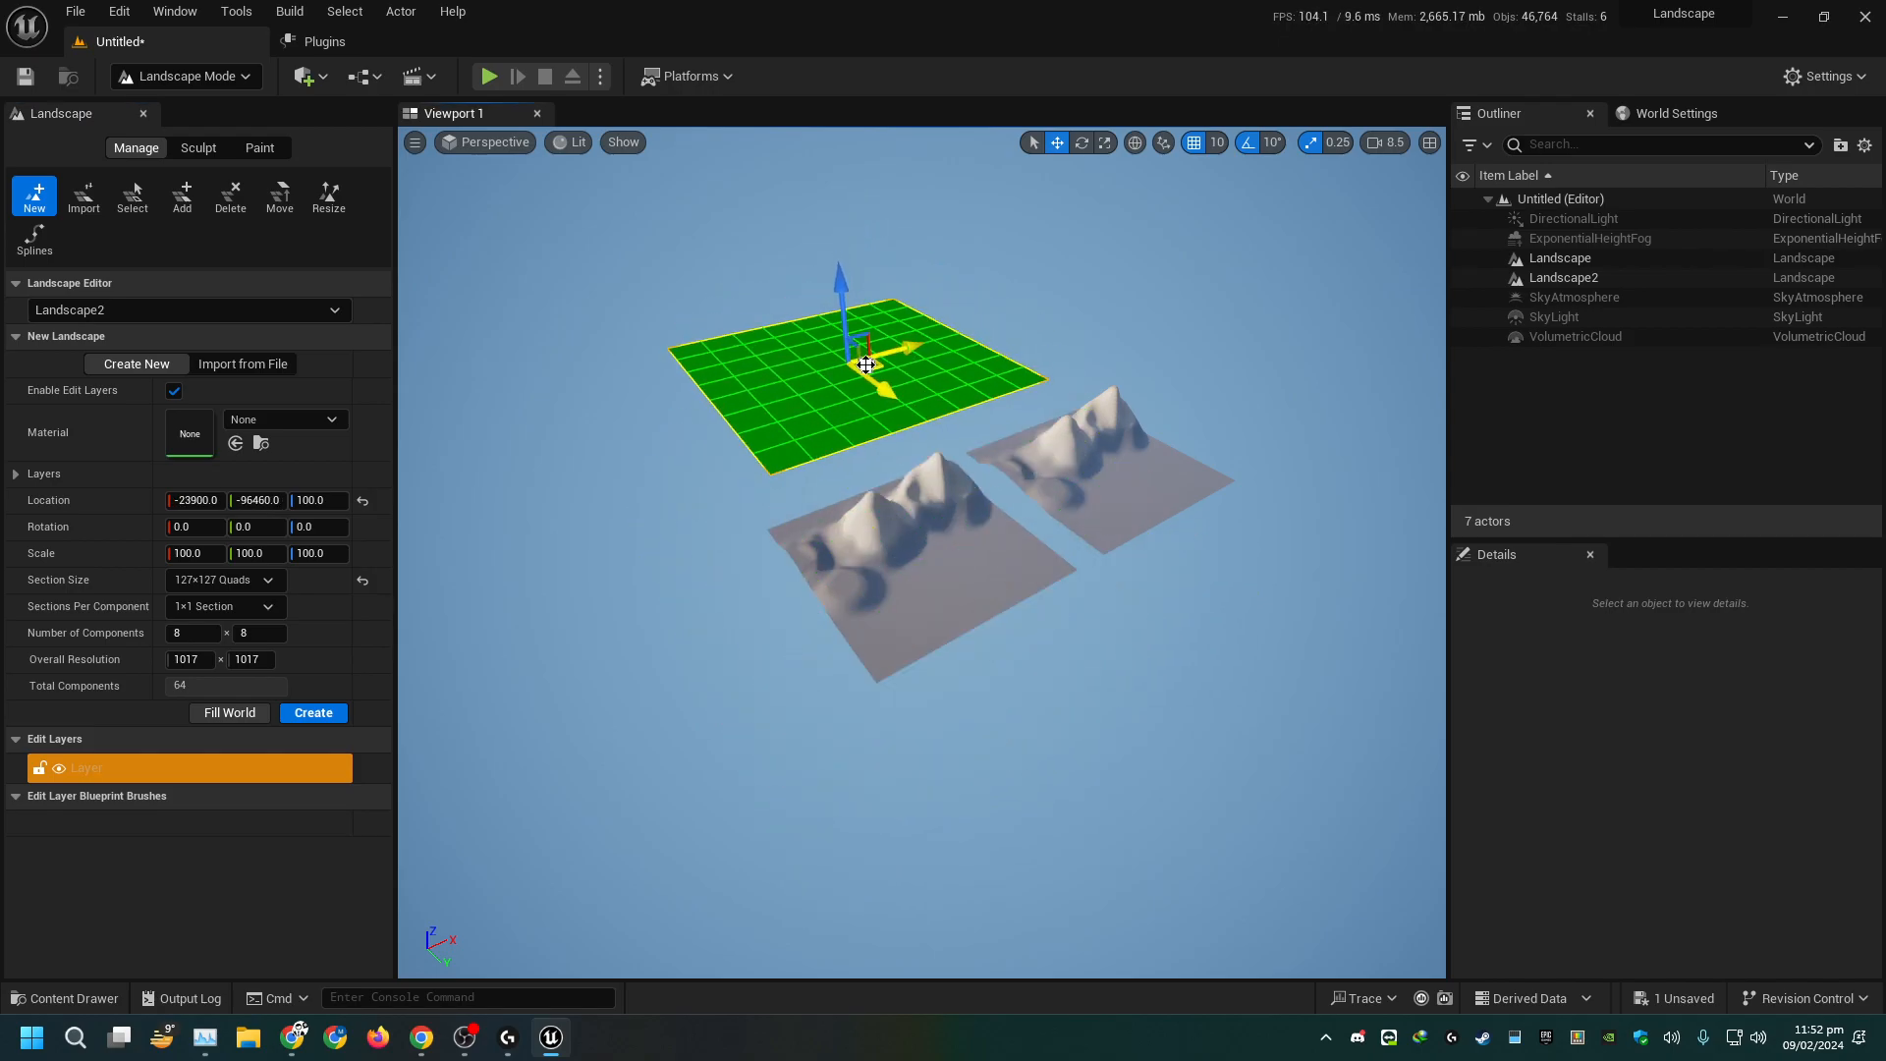
left_click(324, 718)
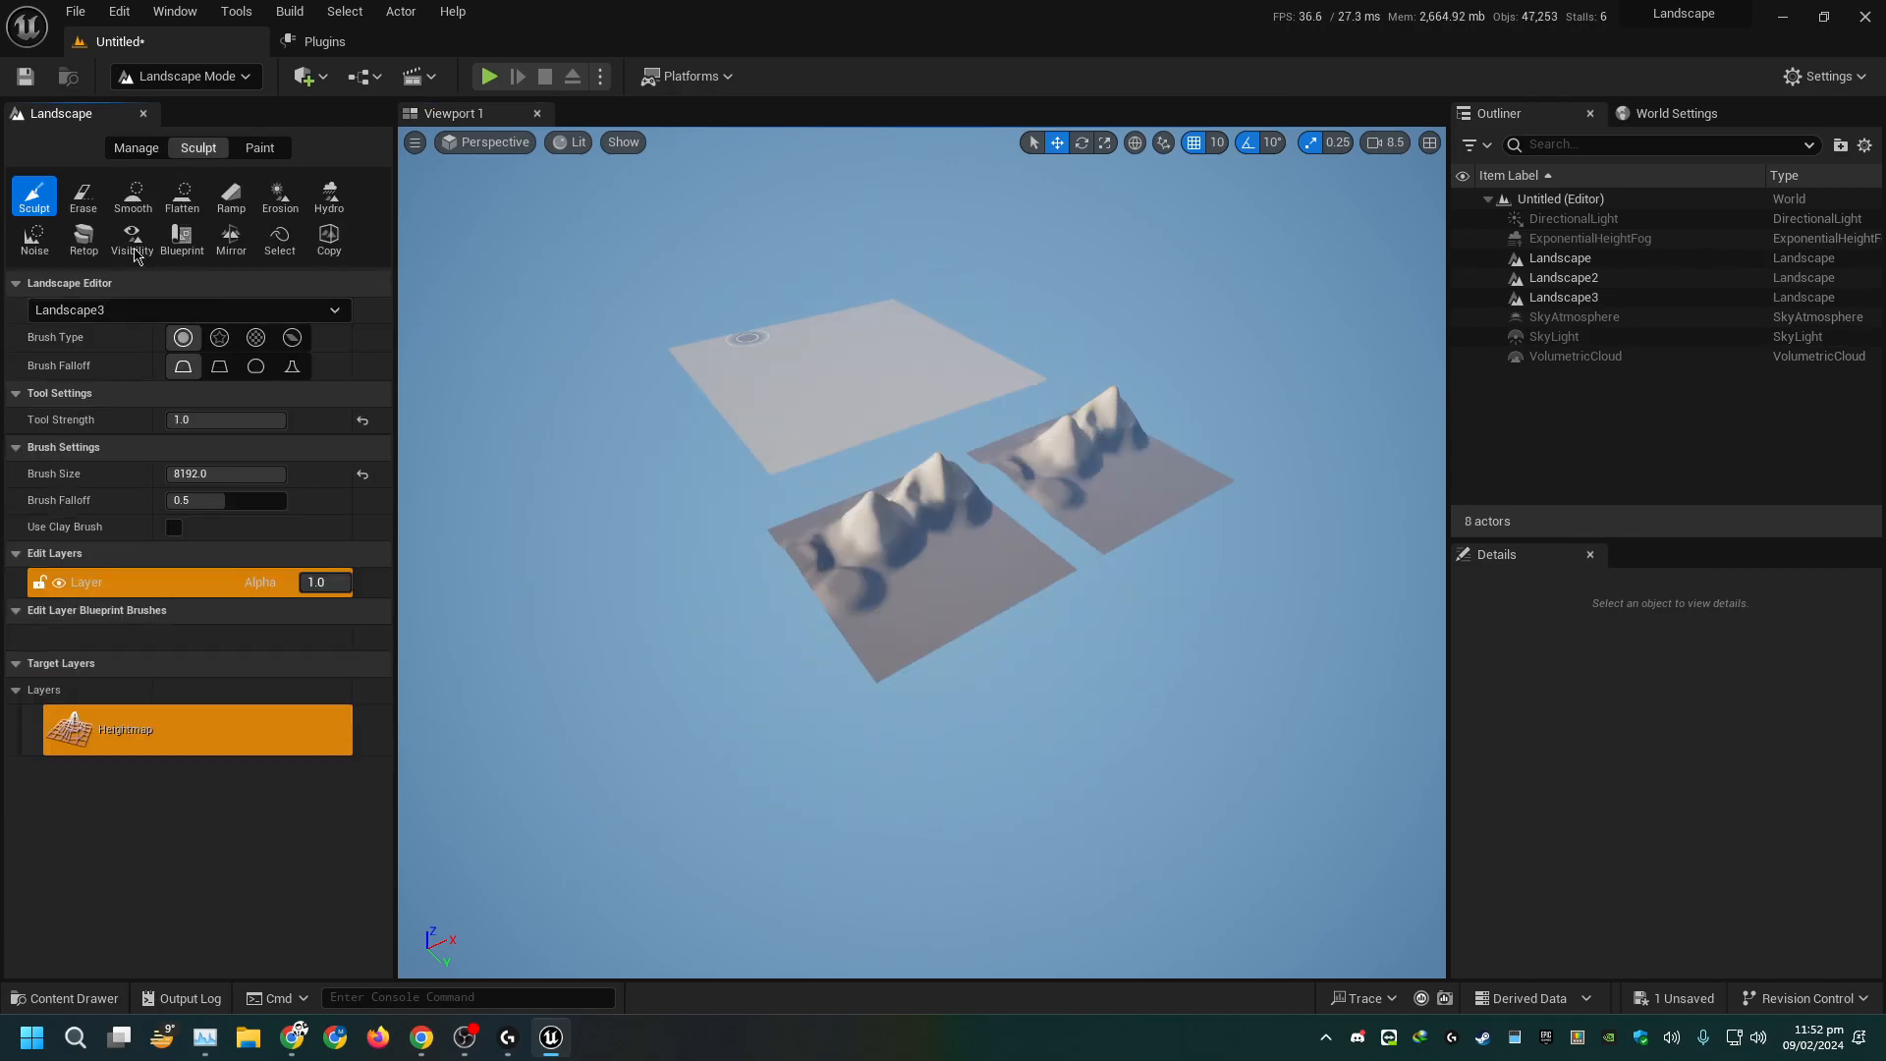
Assign the Landscape_Inst material as the landscape material of the new flat Landscape3
left_click(133, 148)
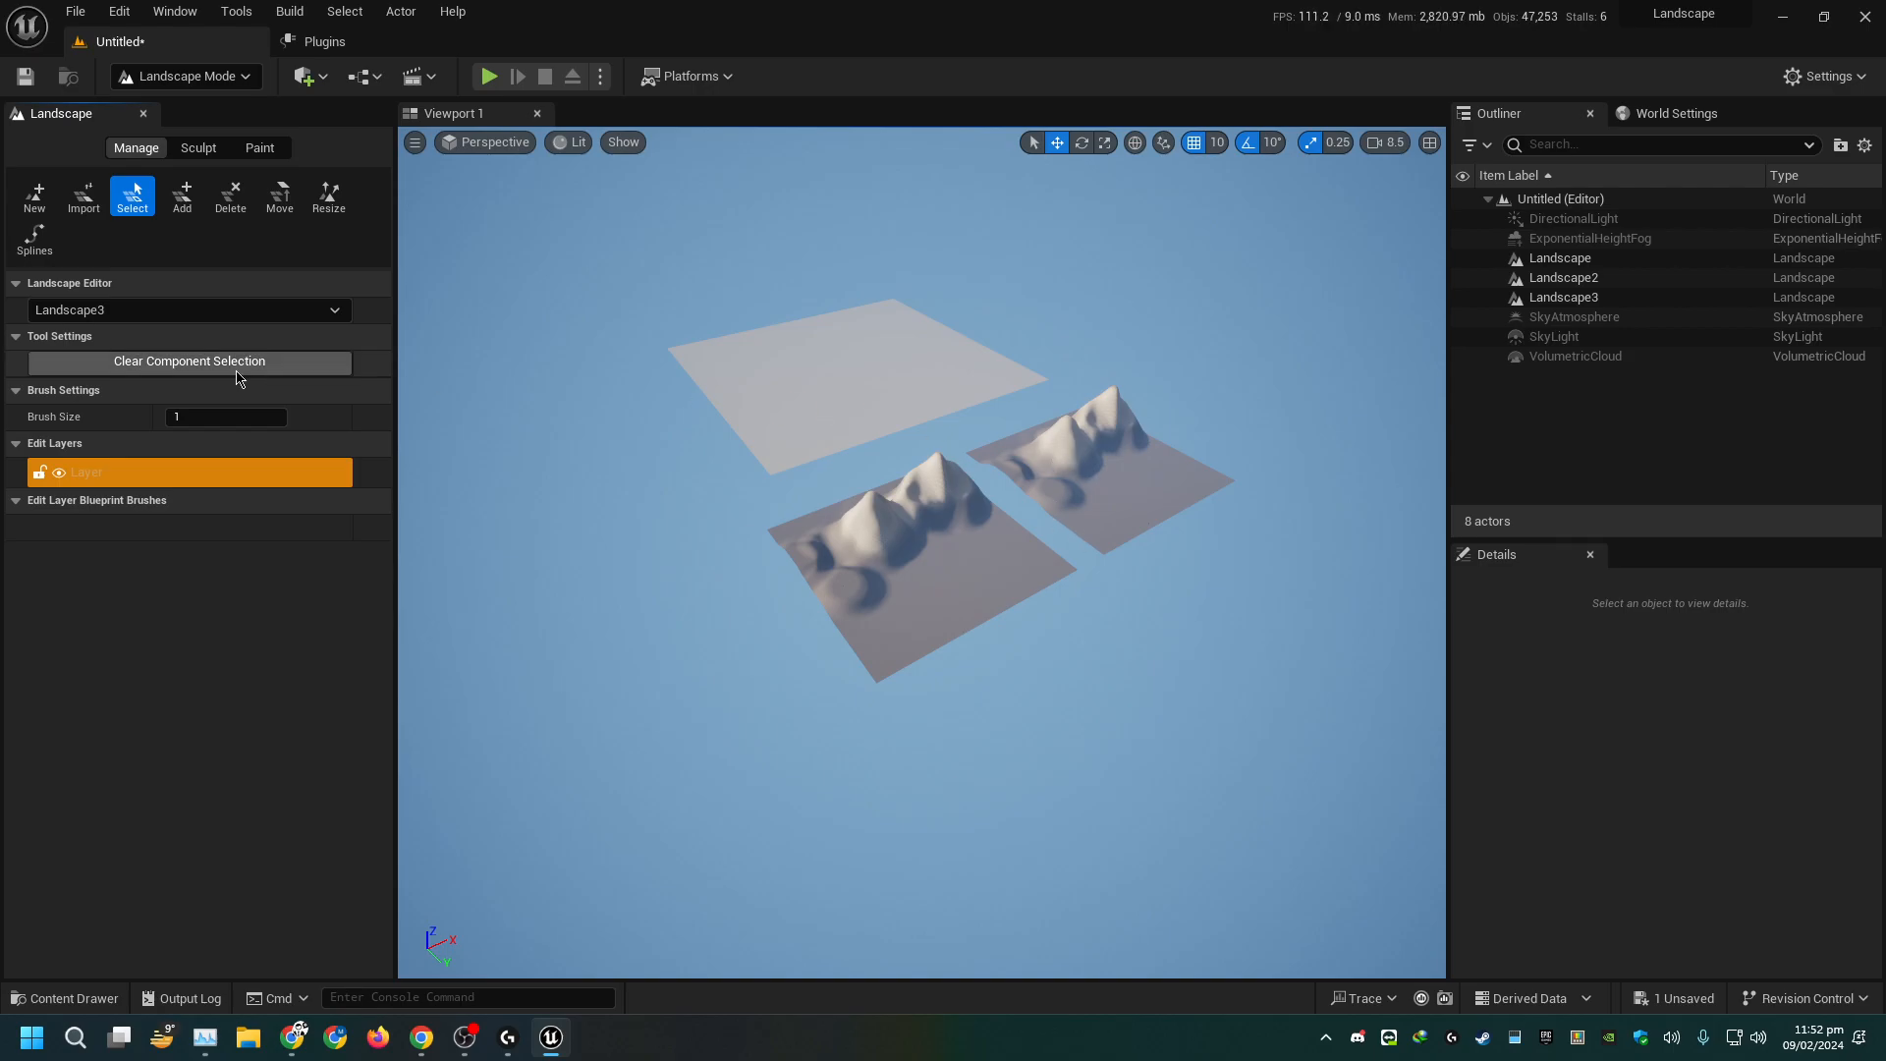
left_click(84, 199)
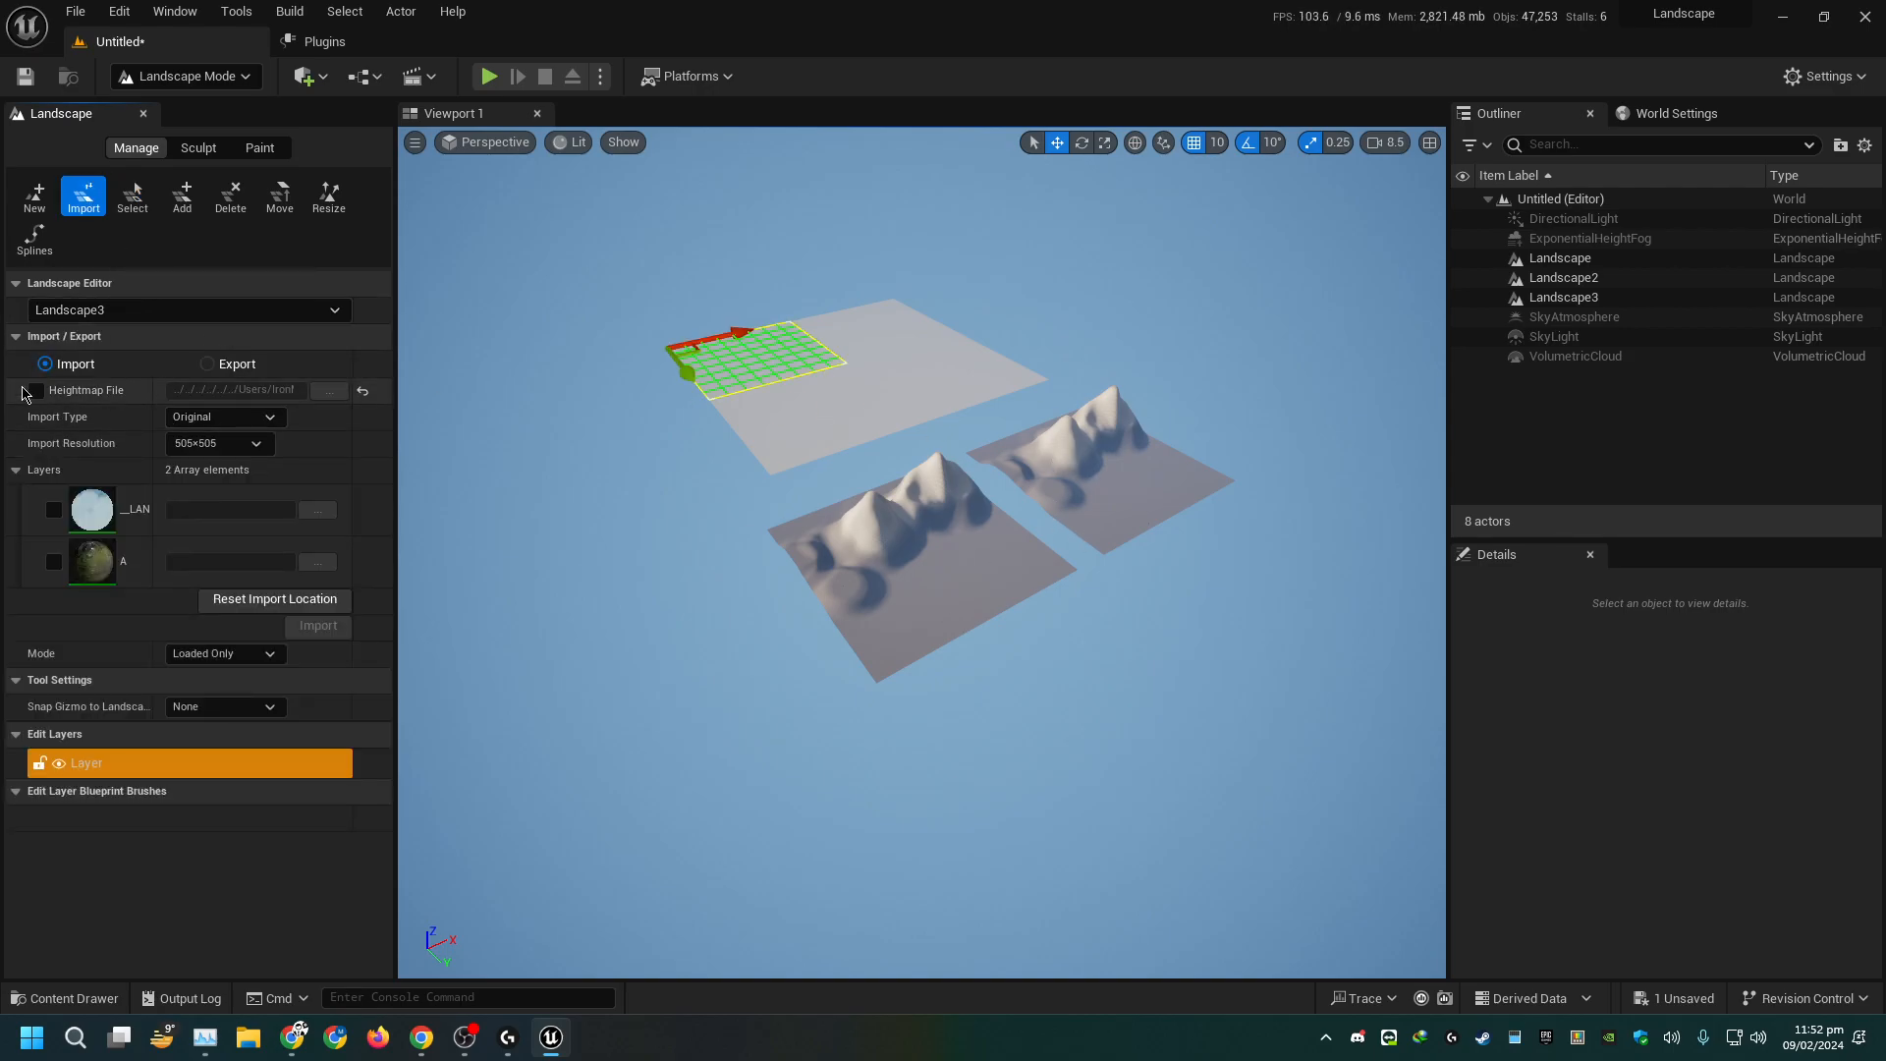
key("shift+3")
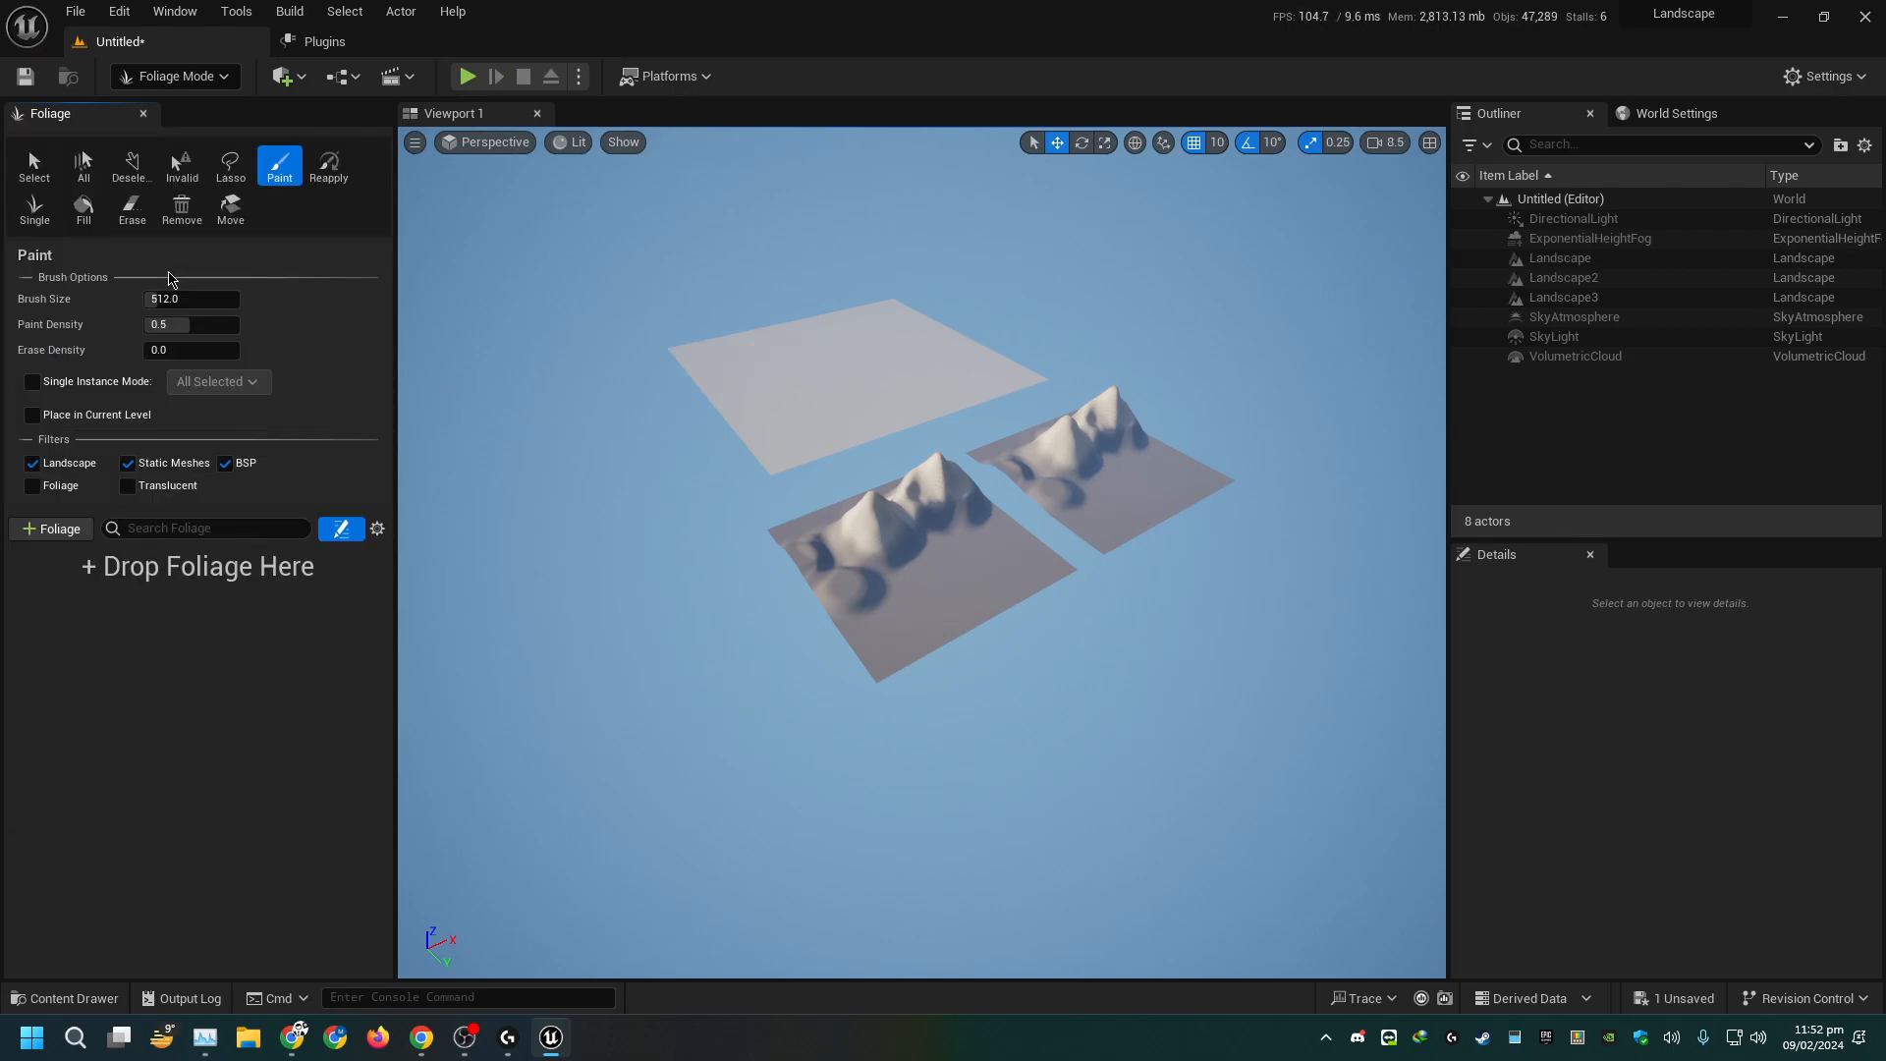
key("shift+1")
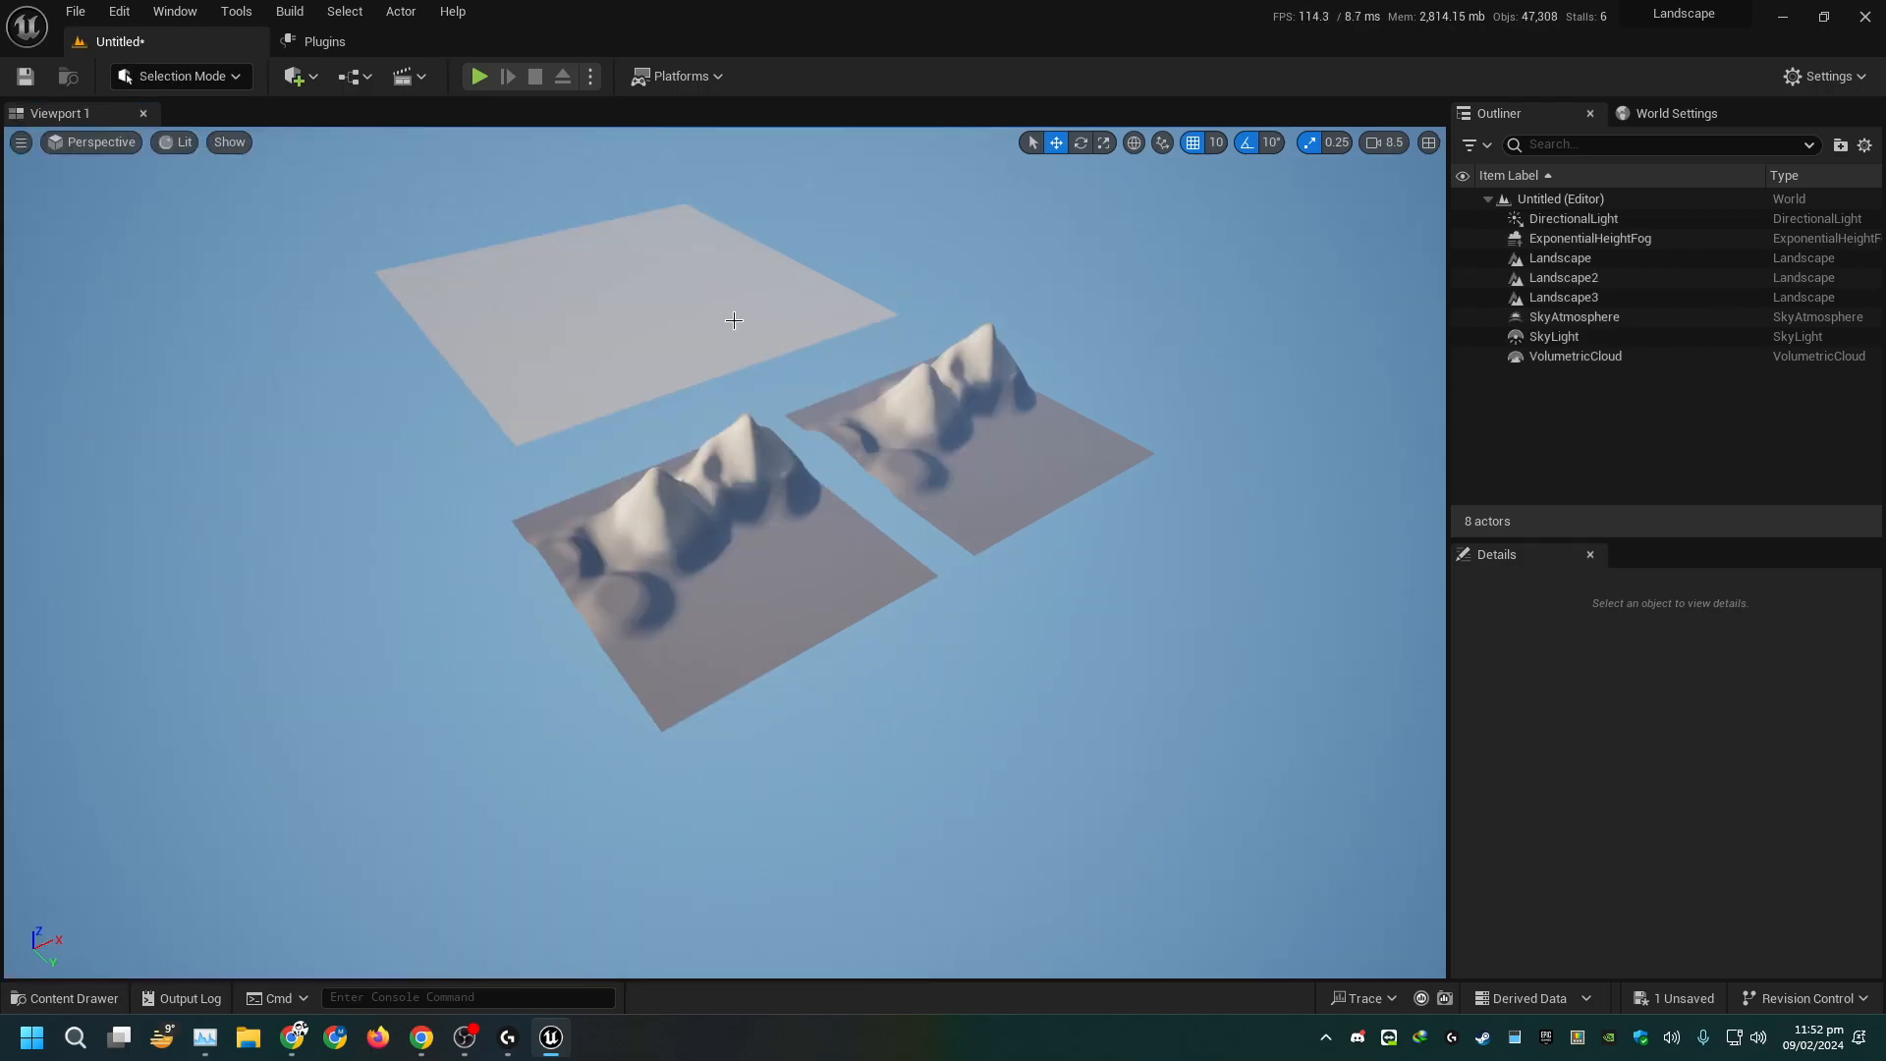
left_click(735, 322)
left_click(1710, 893)
Include the heightmap file in the import and import it into Landscape3 with the Original import type
right_click_drag(655, 390, 511, 305)
key("w")
scroll(655, 390, "up", 2)
key("shift+2")
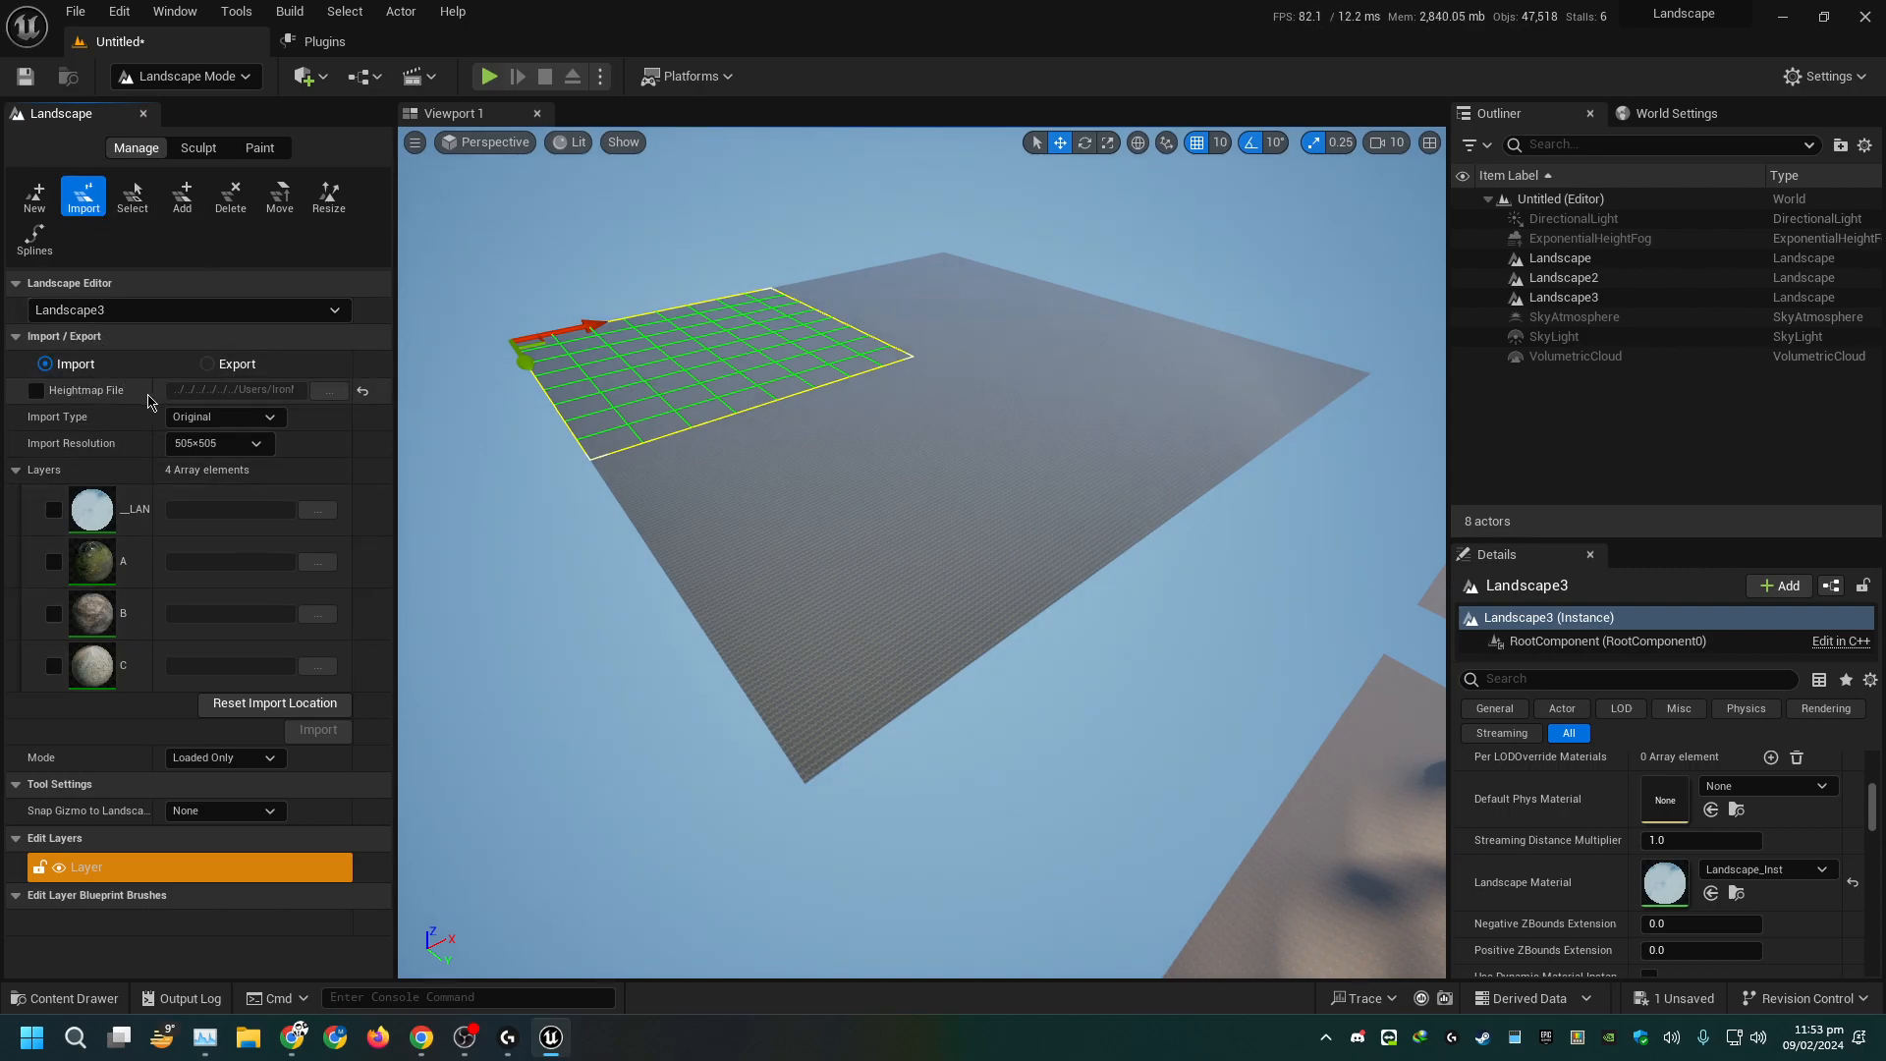
right_click_drag(589, 423, 521, 506)
key("s")
right_click_drag(1021, 487, 923, 487)
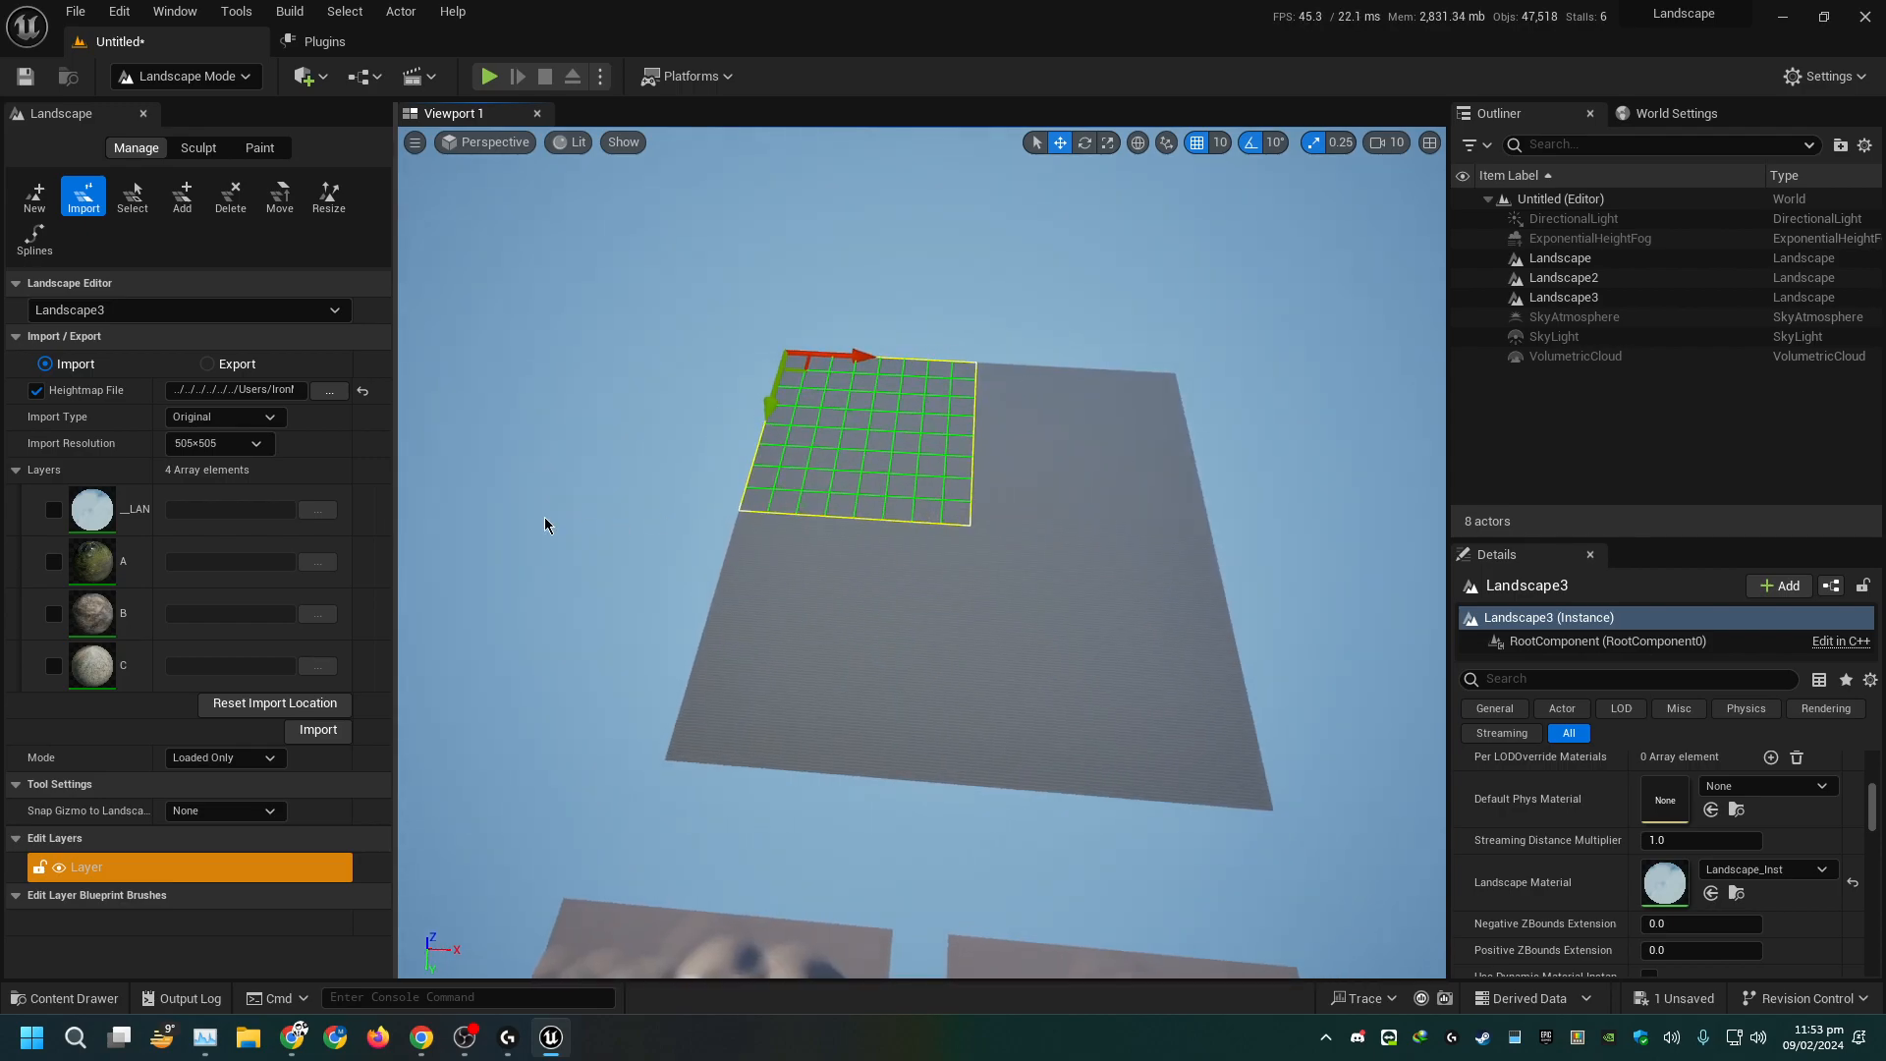
left_click(259, 420)
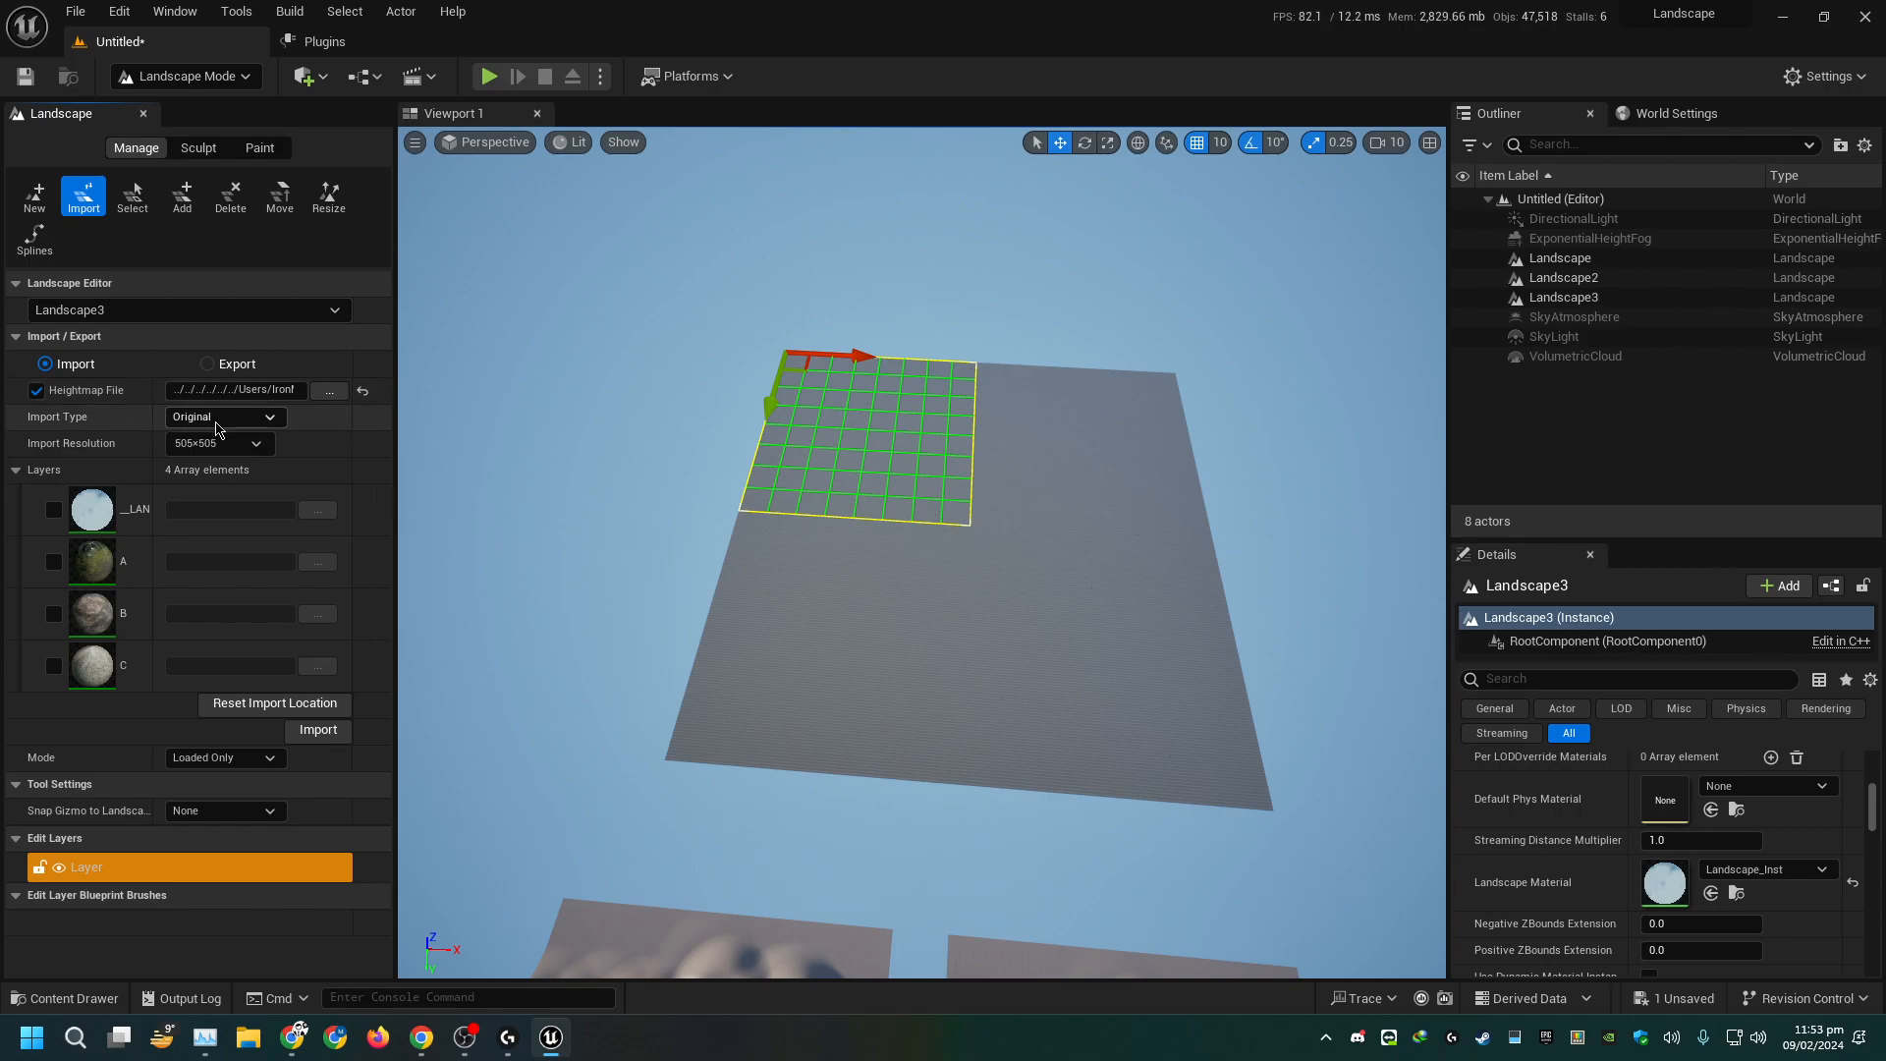
left_click(324, 729)
Import the heightmap into Landscape3 with the Expand import type, accepting the size mismatch
right_click_drag(896, 614, 648, 668)
key("w")
scroll(992, 550, "down", 3)
key("s")
key("d")
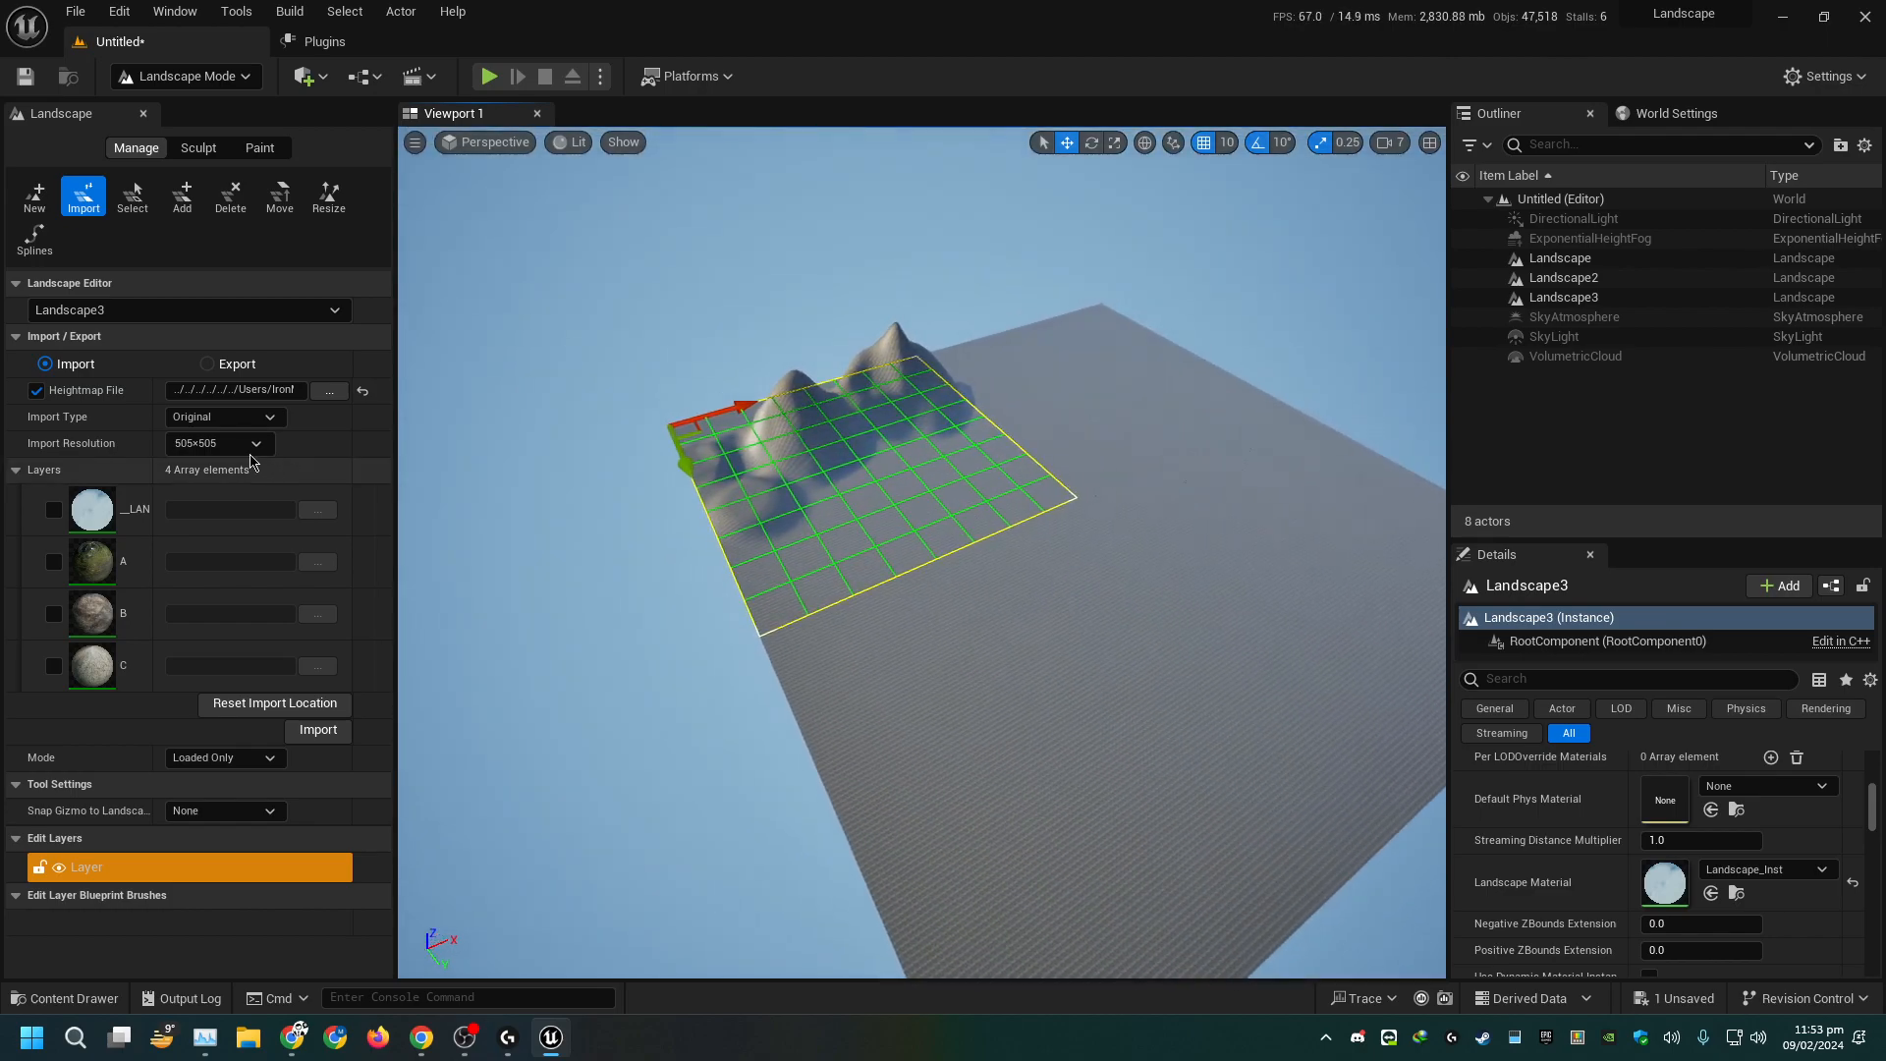
left_click(201, 456)
right_click_drag(785, 629, 874, 628)
key("s")
left_click(320, 731)
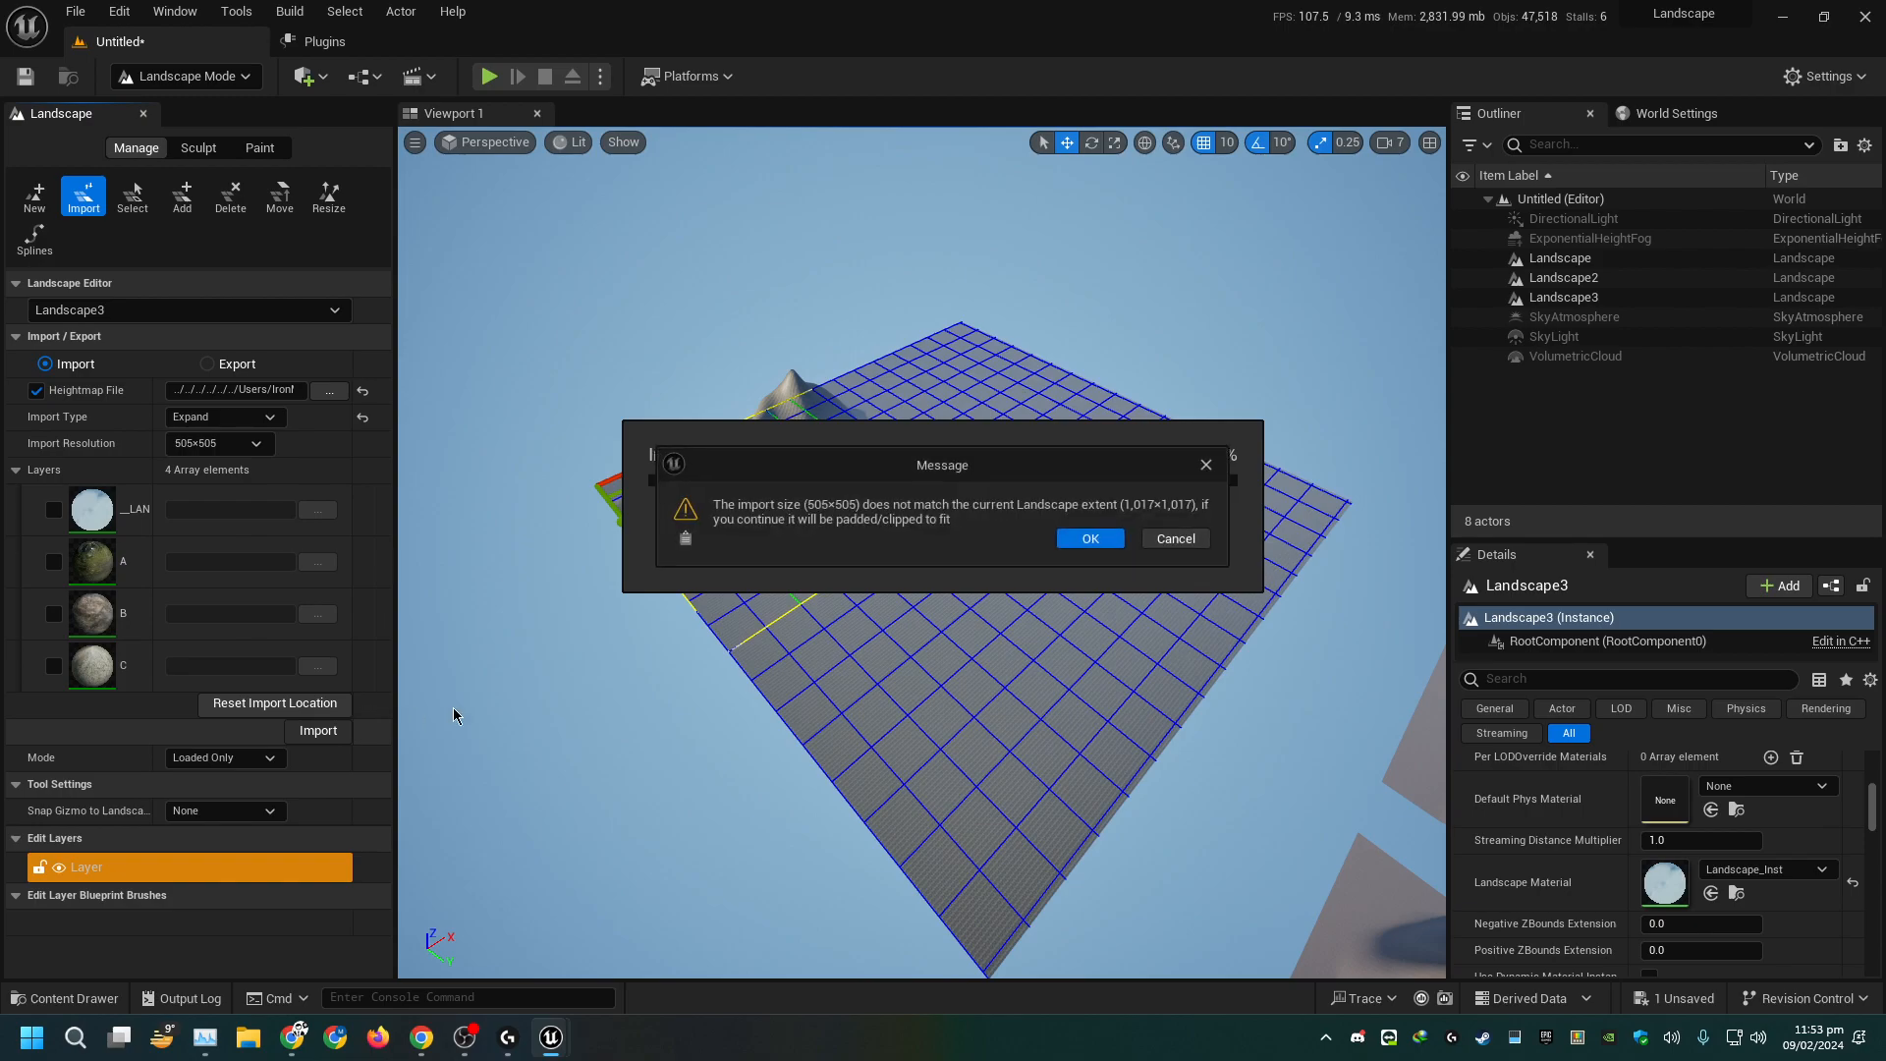
left_click(1082, 539)
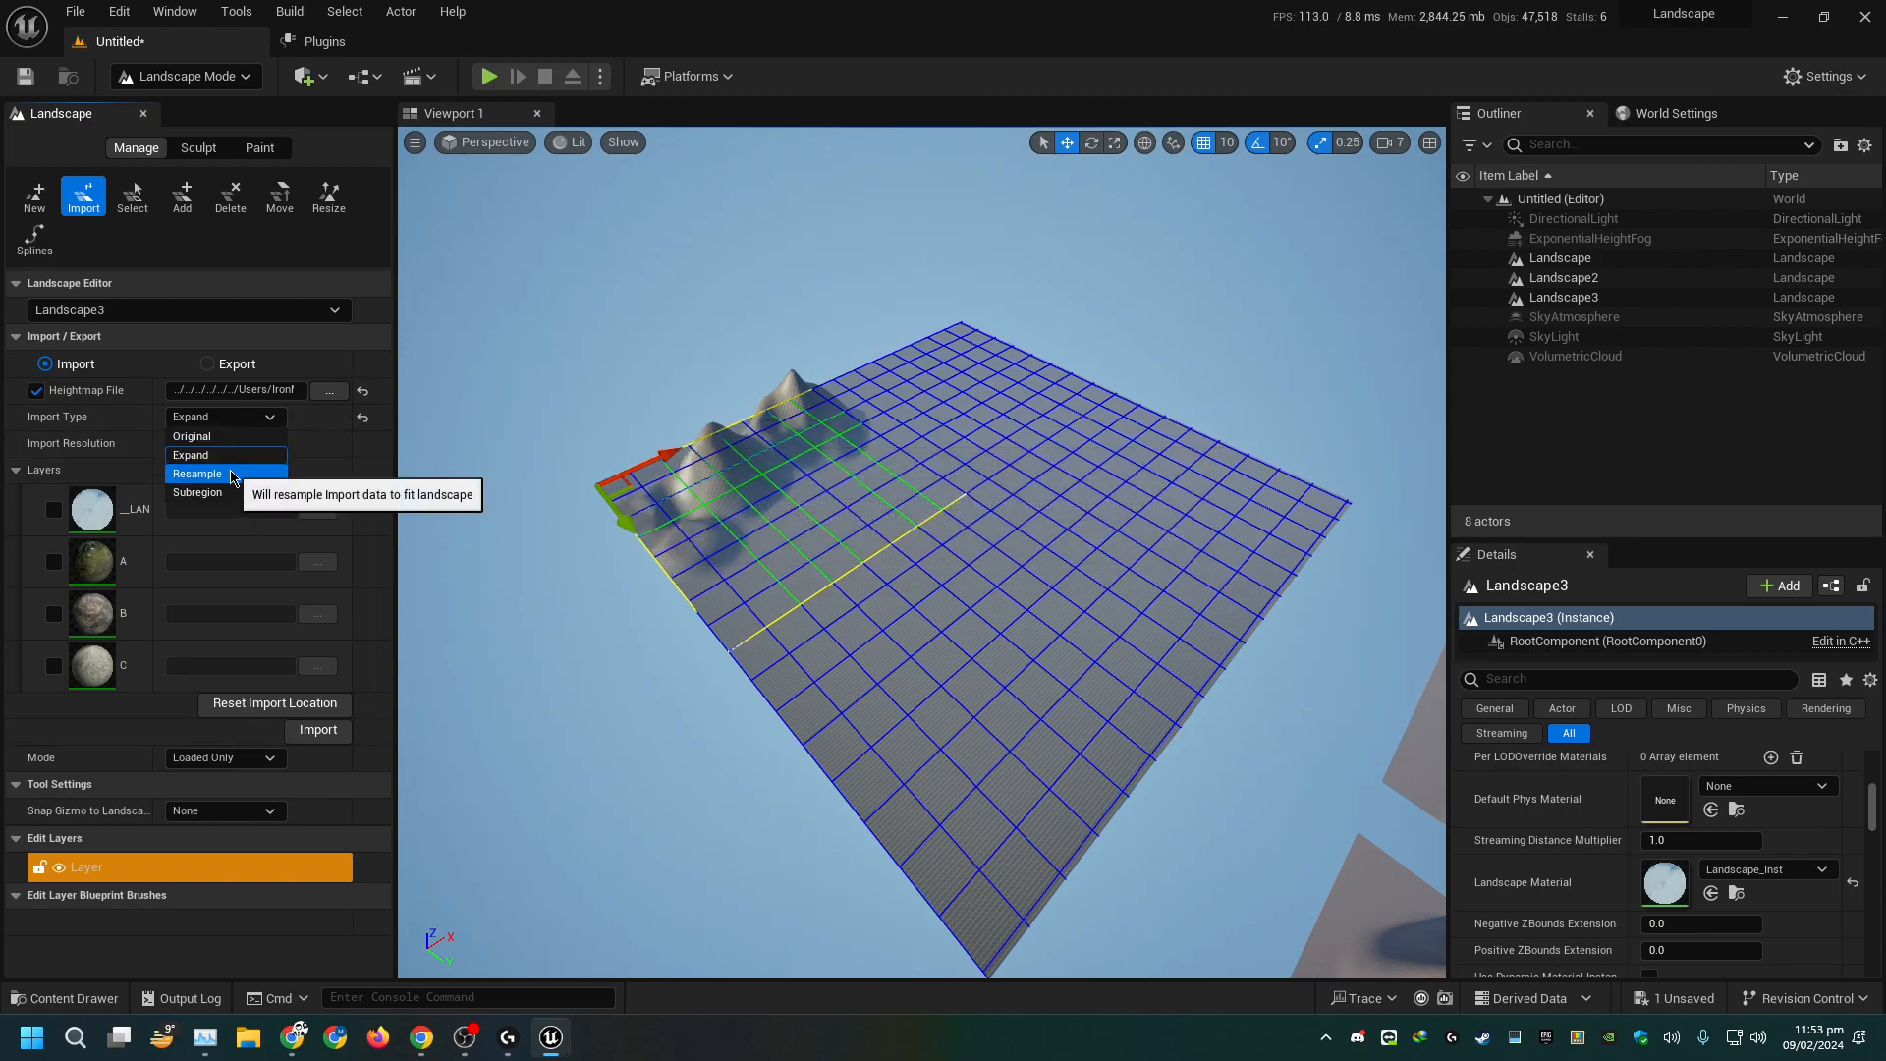
Import the heightmap into Landscape3 with the Resample import type, accept the size mismatch and inspect the stretched mountains
left_click(234, 475)
right_click_drag(922, 552, 1042, 472)
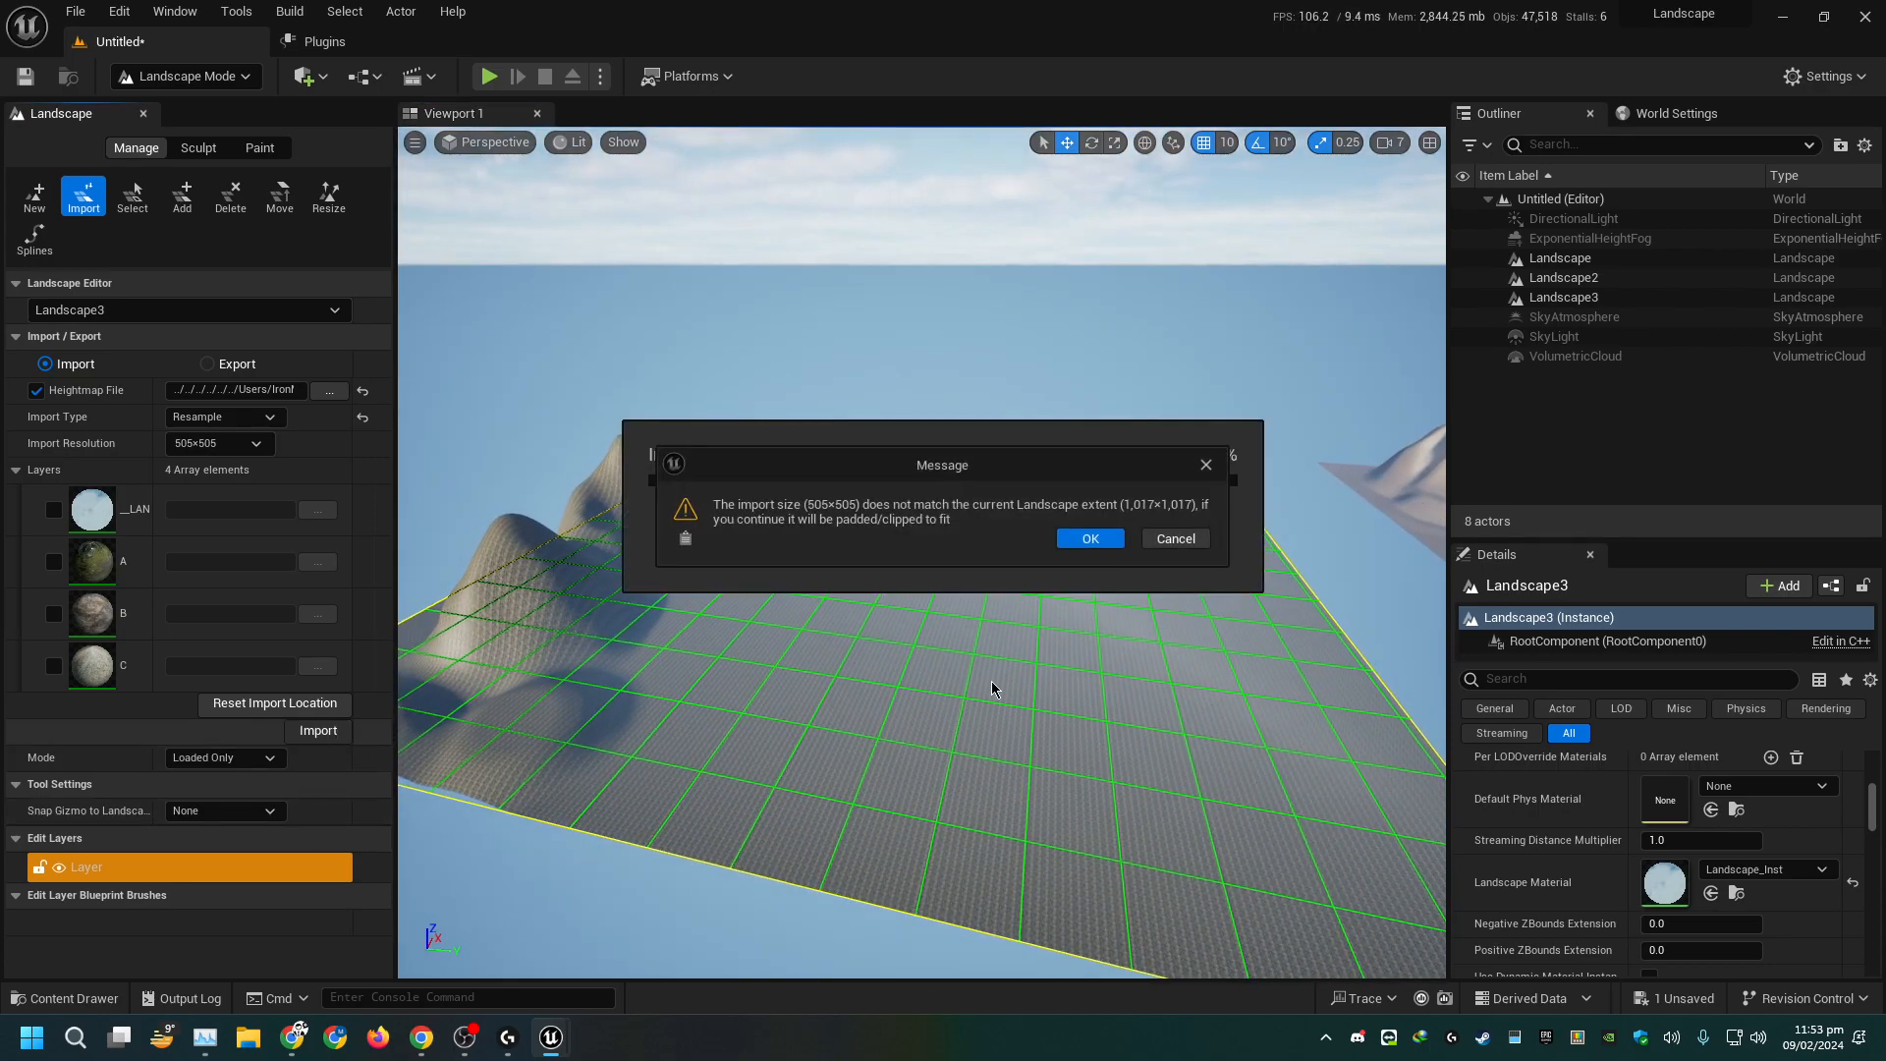
left_click(1097, 541)
right_click_drag(1097, 550, 1168, 663)
right_click_drag(1017, 688, 997, 653)
right_click_drag(1016, 557, 1248, 551)
right_click_drag(1076, 614, 943, 621)
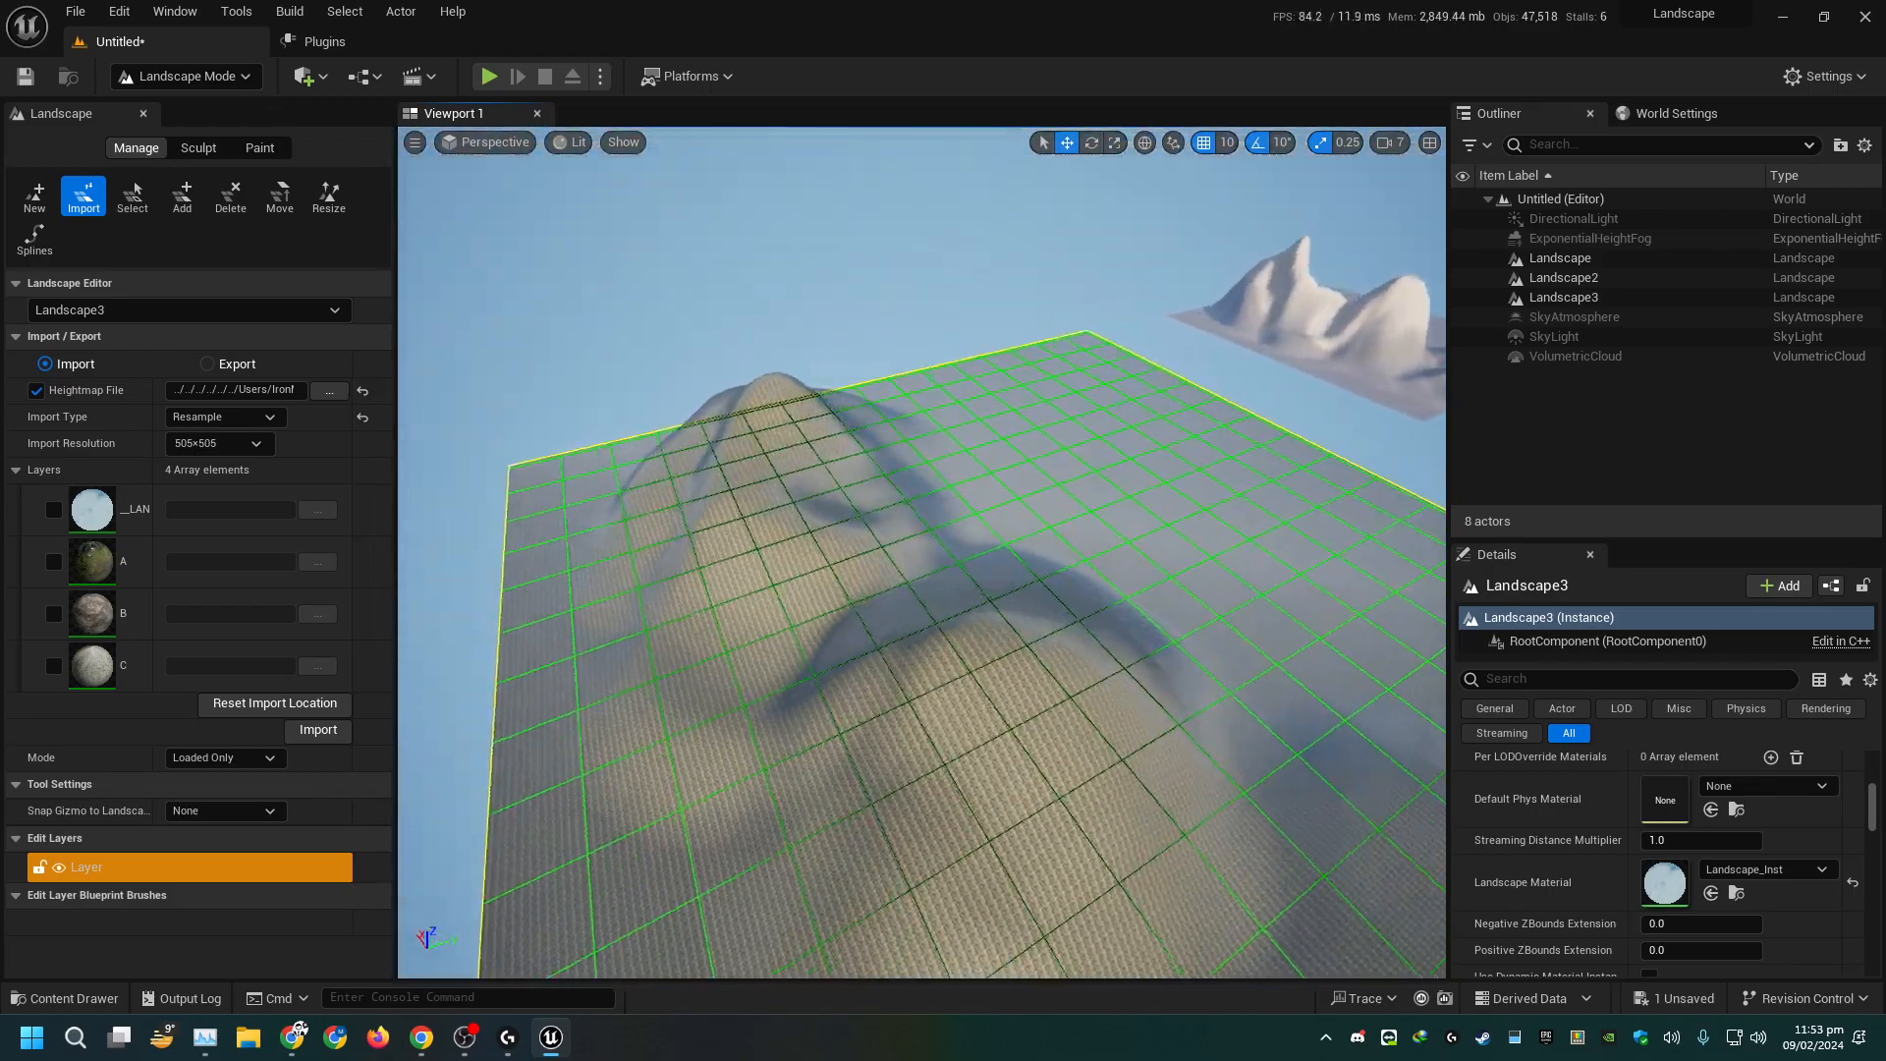
key("f")
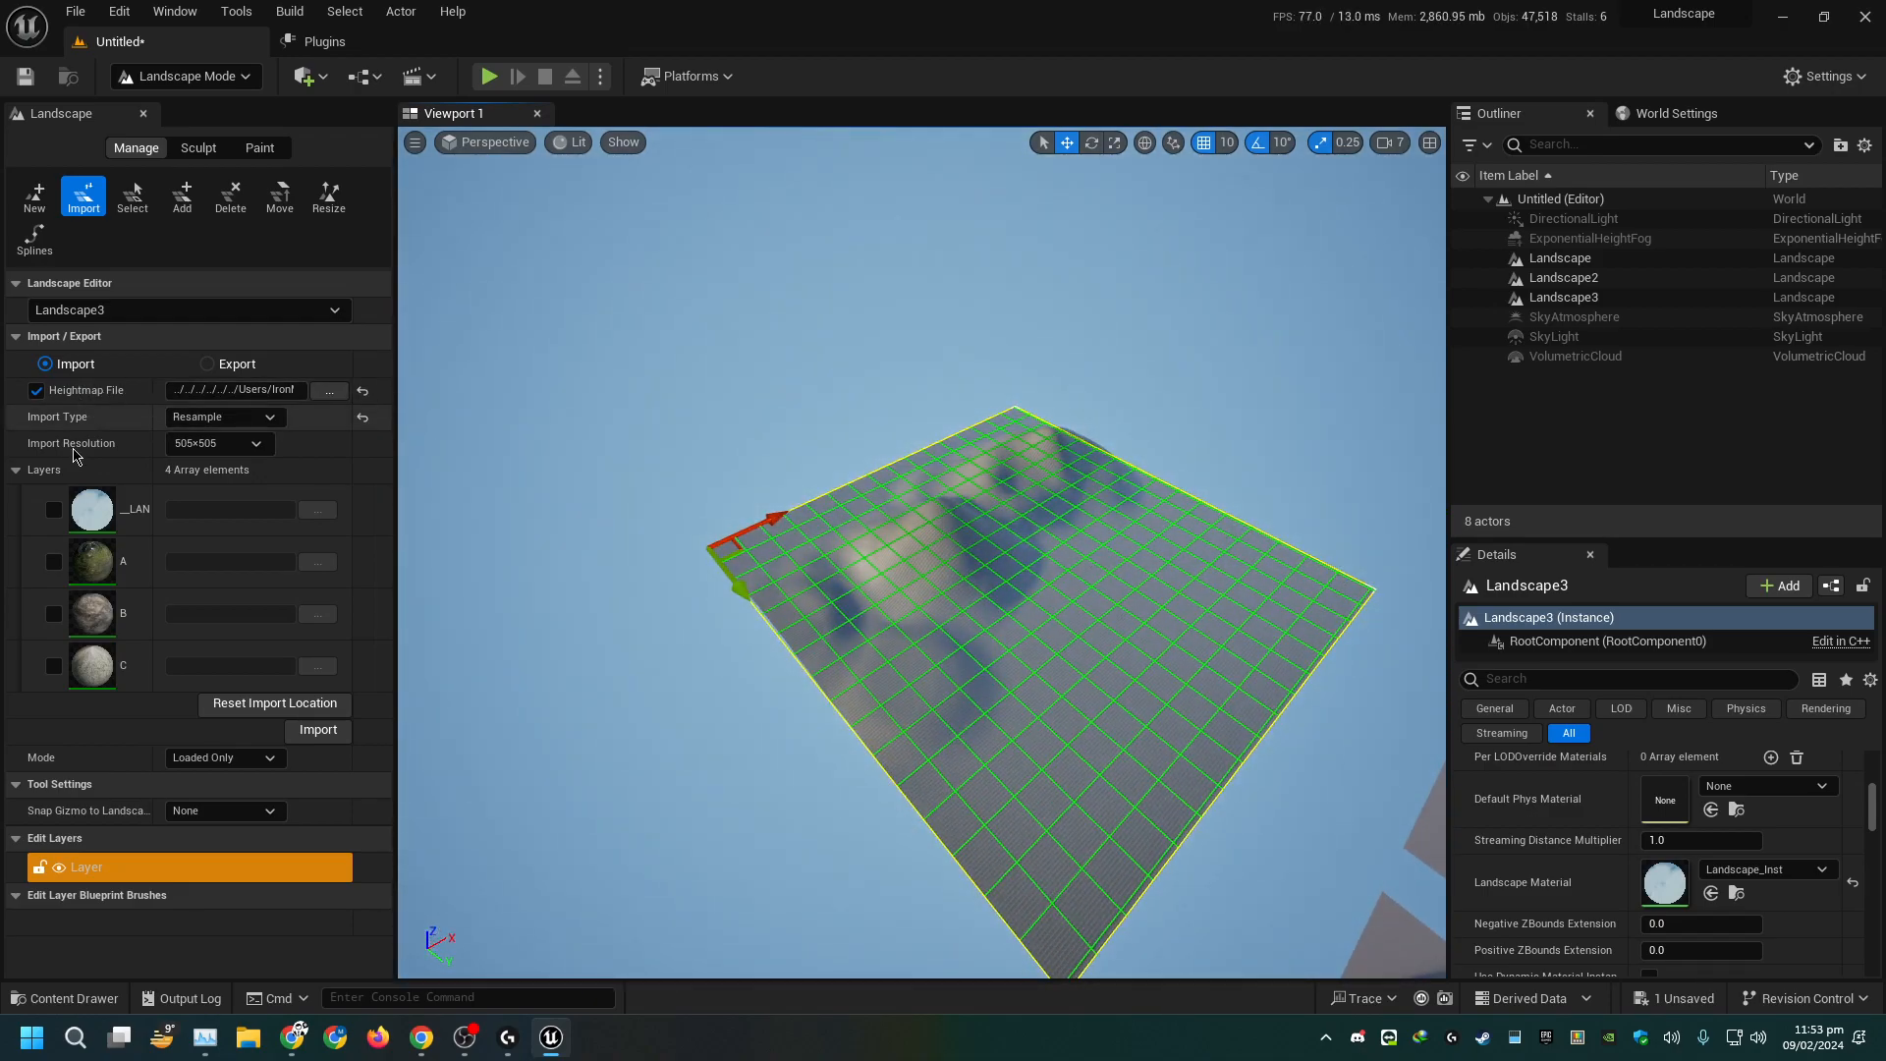
Import "material b.r8" and "material C.r8" into layers B and C of Landscape3 and compare it with the smaller landscapes
left_click(53, 613)
left_click(52, 665)
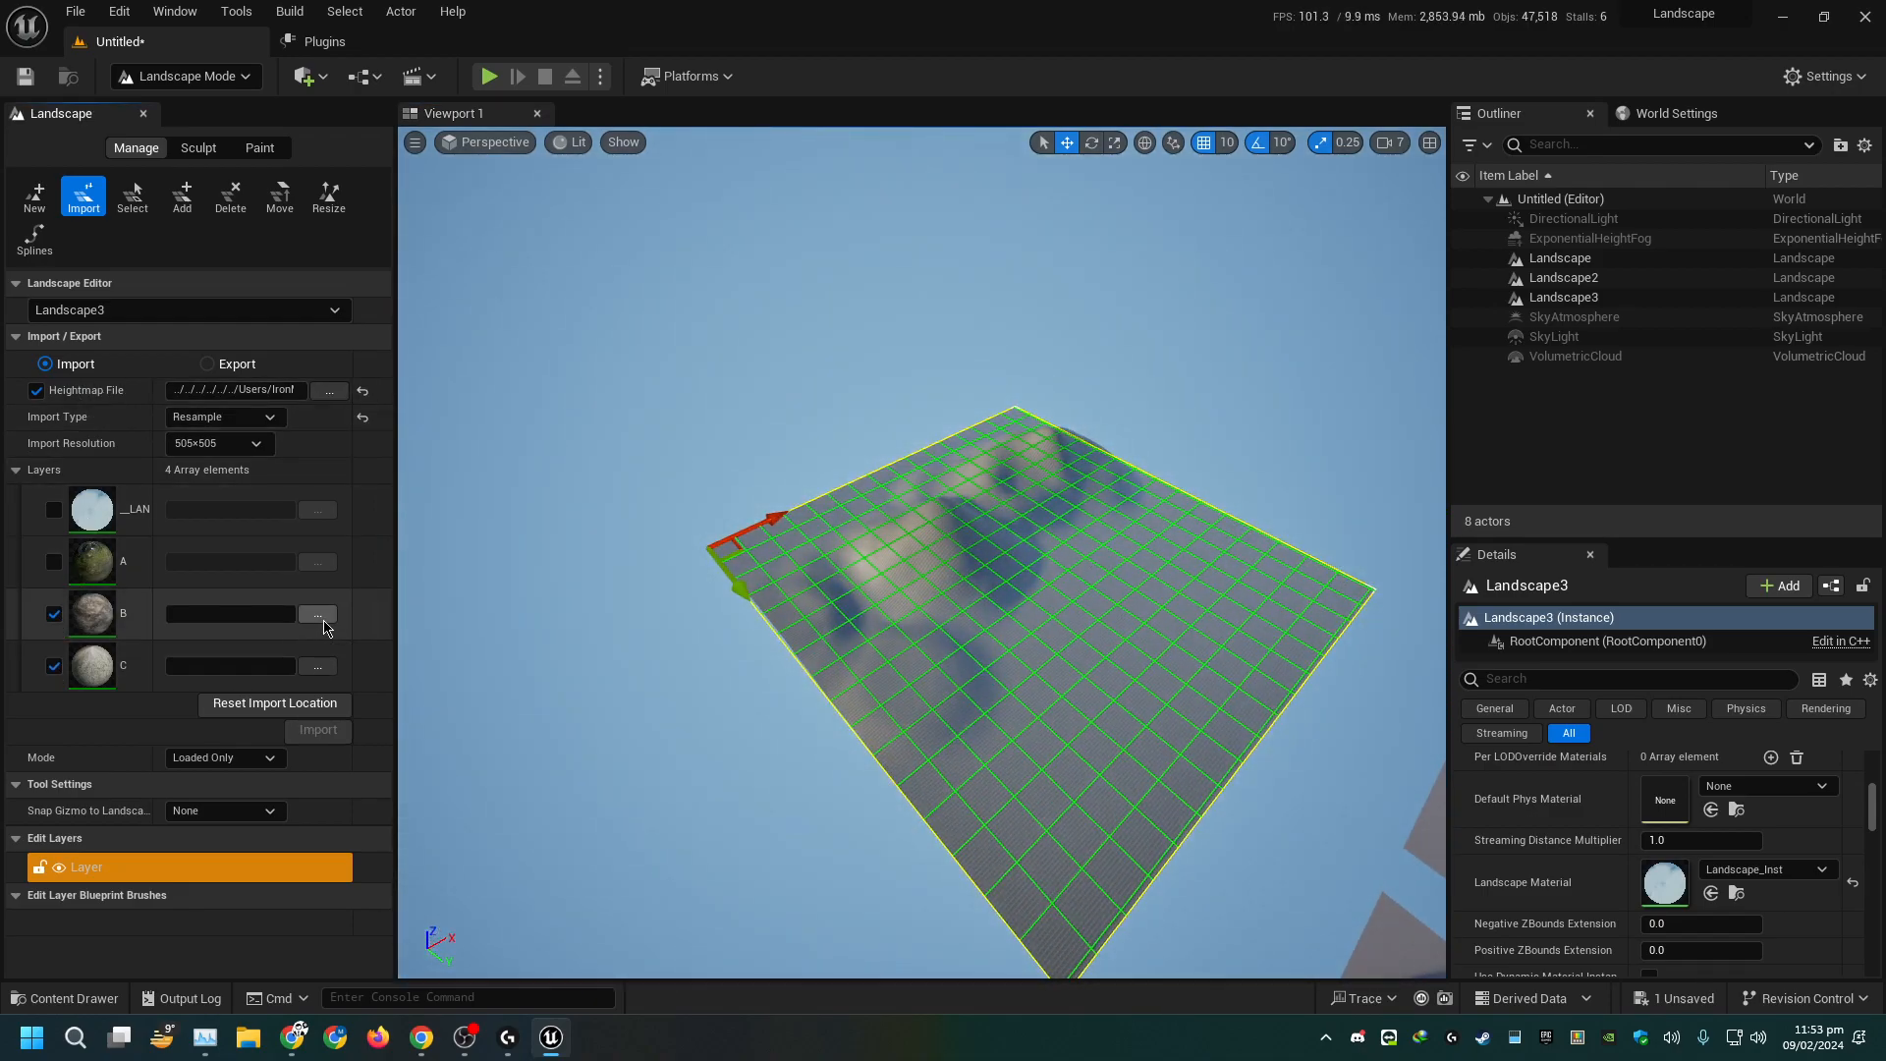
left_click(320, 619)
left_click(263, 180)
double_click(263, 180)
left_click(317, 666)
double_click(400, 176)
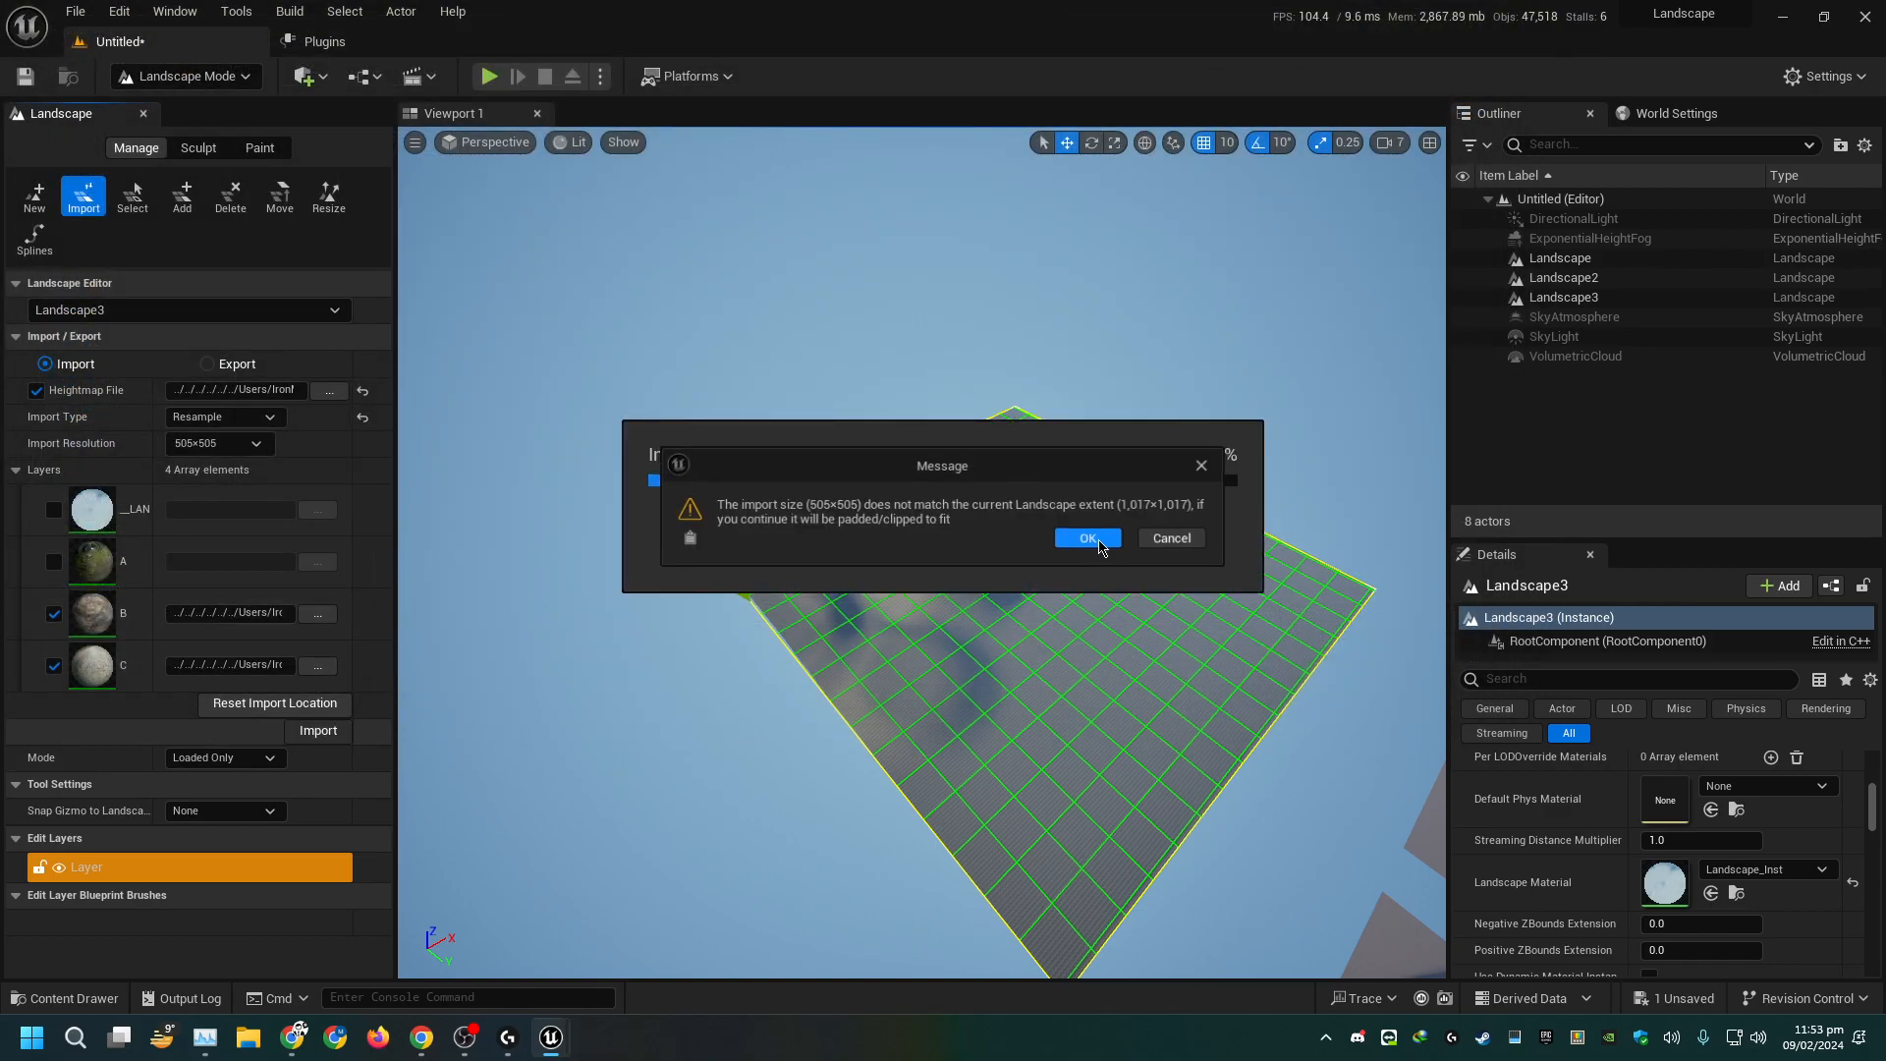
scroll(1086, 589, "up", 4)
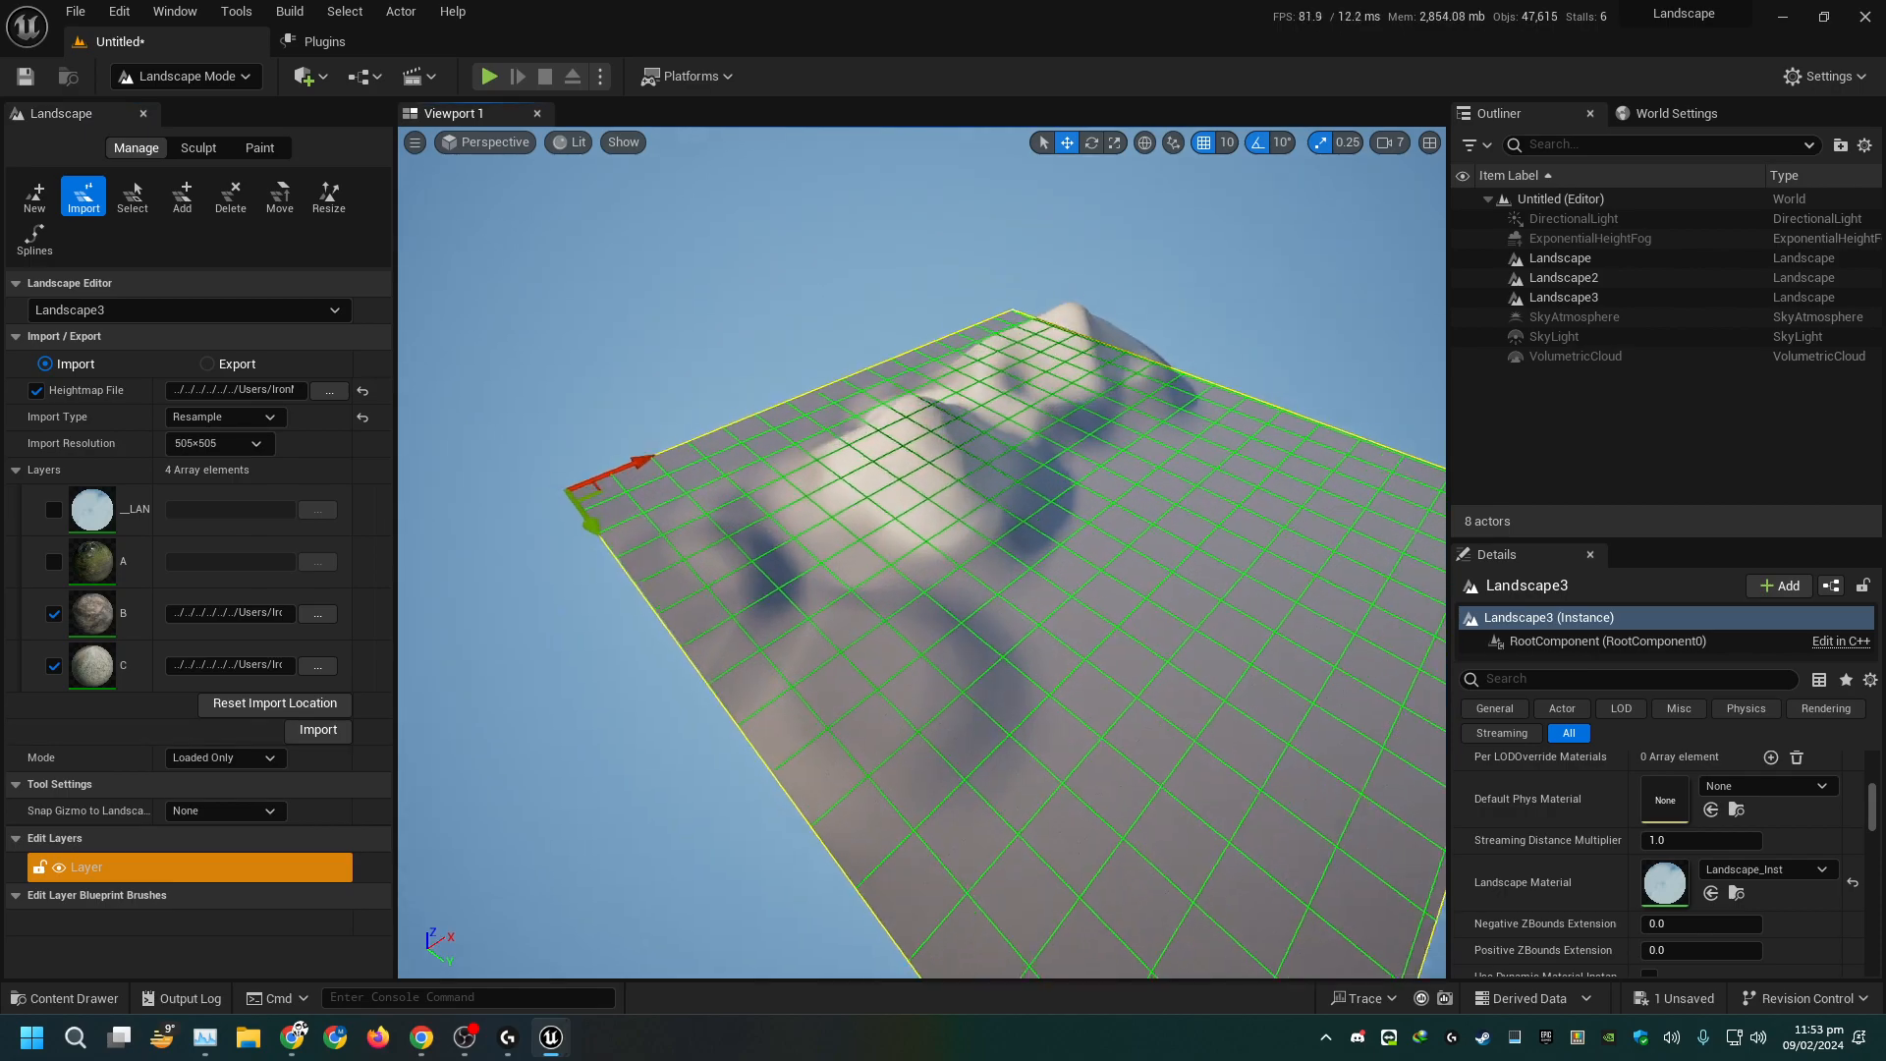
key("shift+1")
right_click_drag(1086, 610, 1159, 579)
right_click_drag(1080, 719, 963, 653)
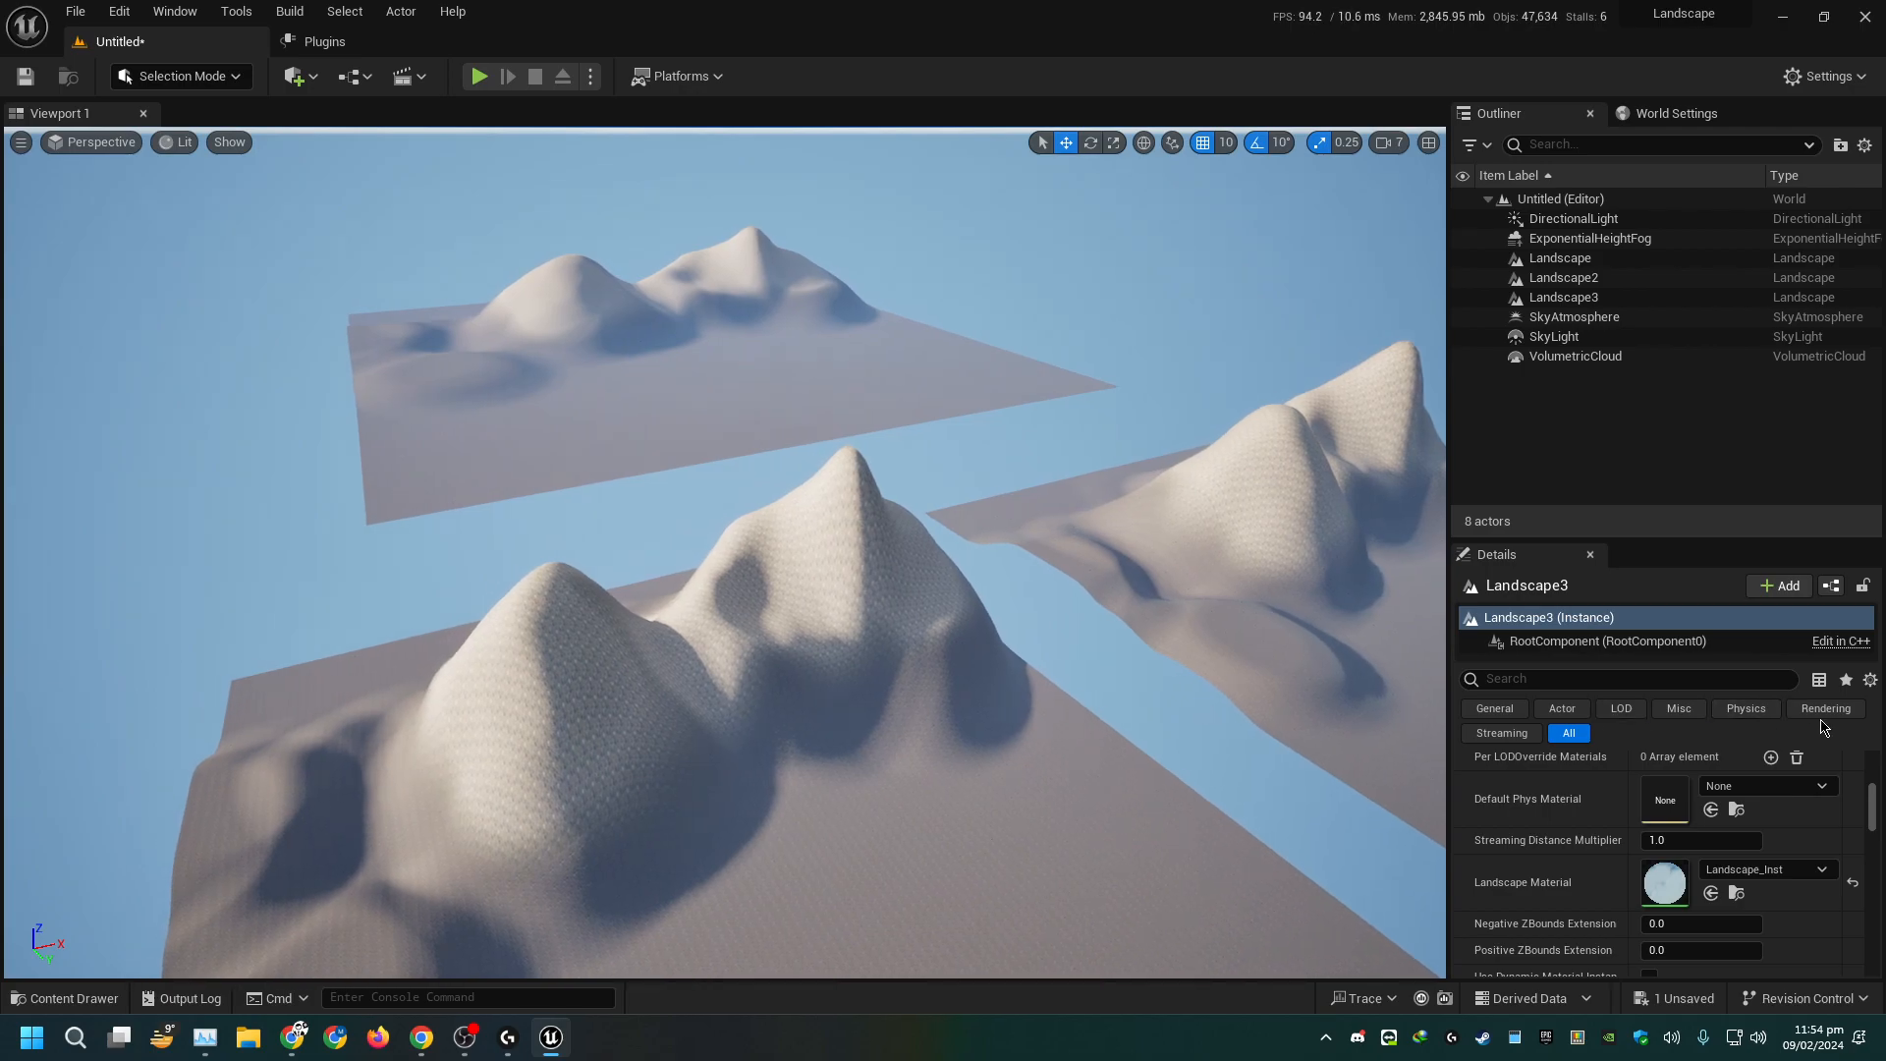